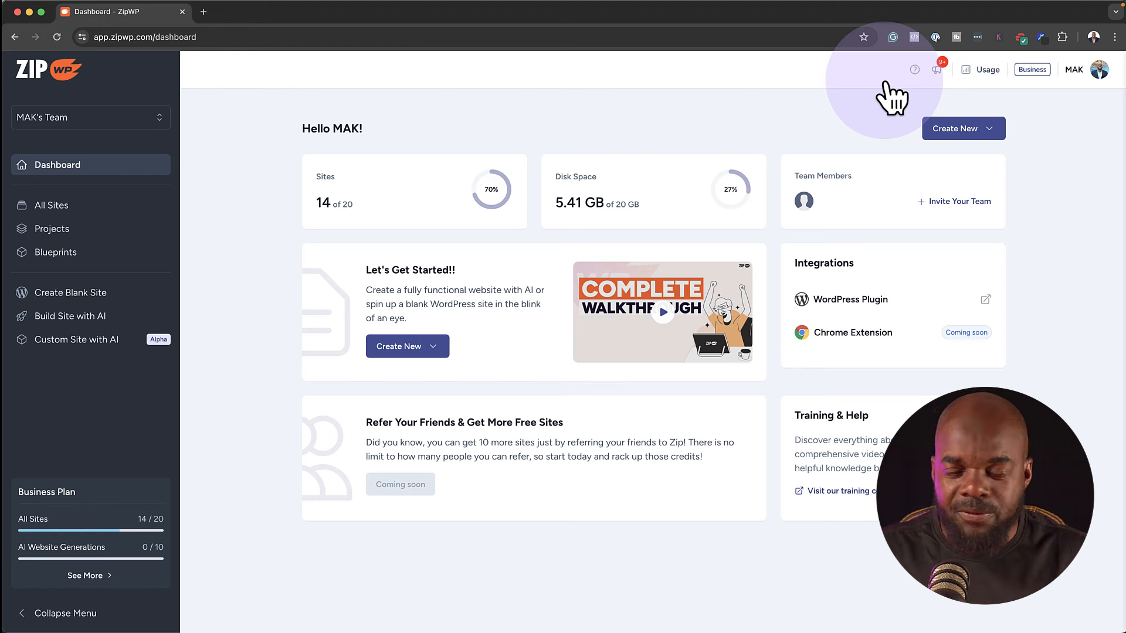
Create a new blank website with the site label 'Test A'
click(951, 135)
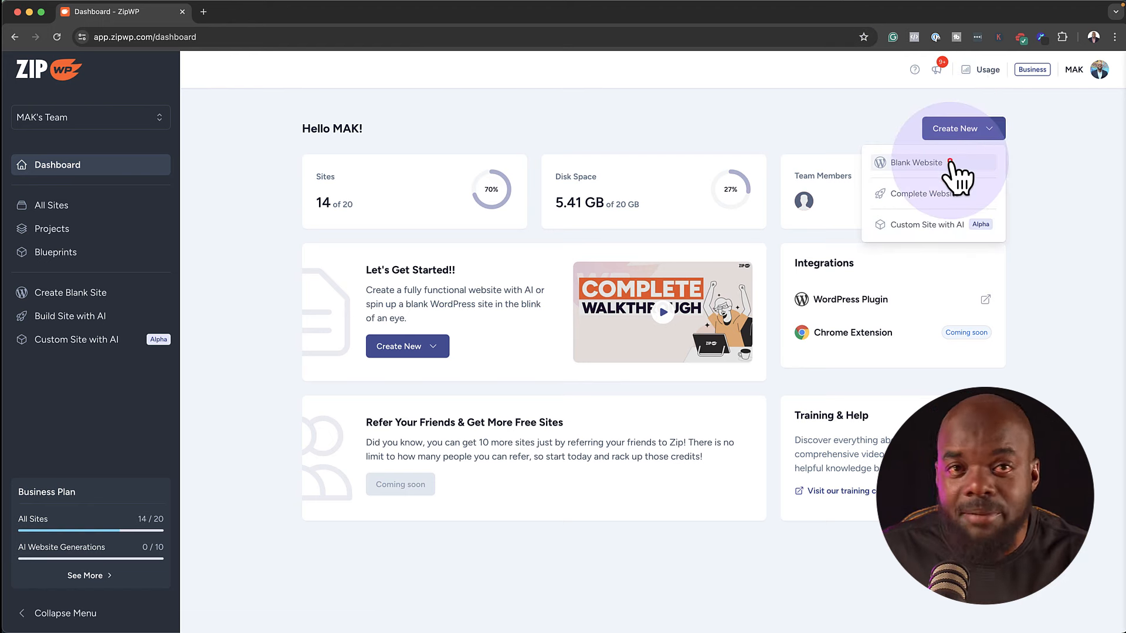
click(951, 165)
click(445, 352)
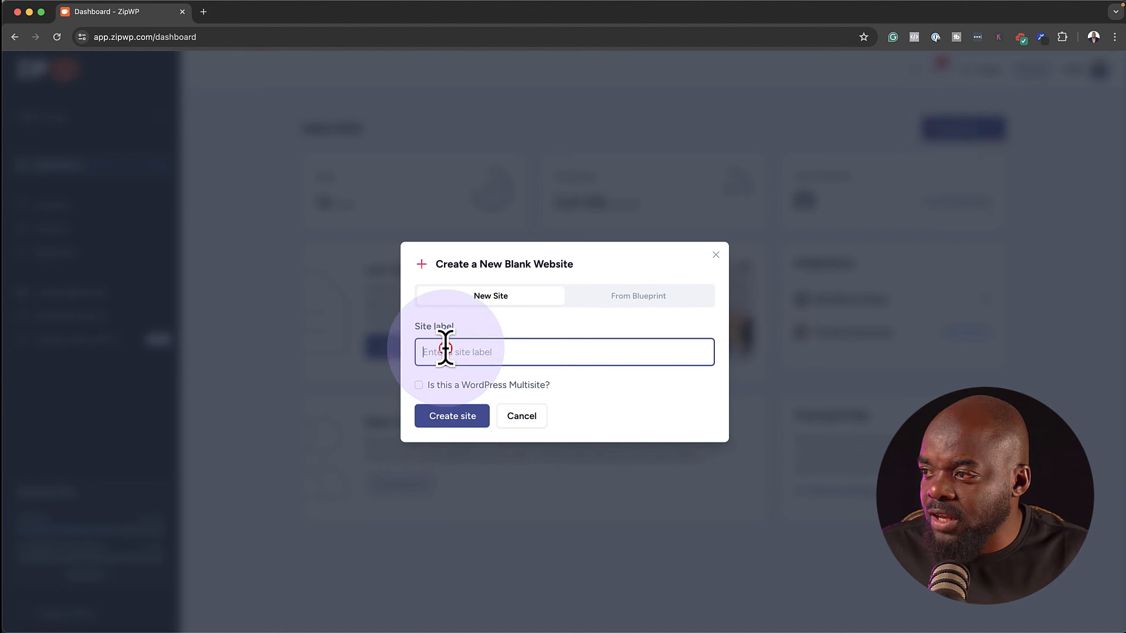
text(Test A)
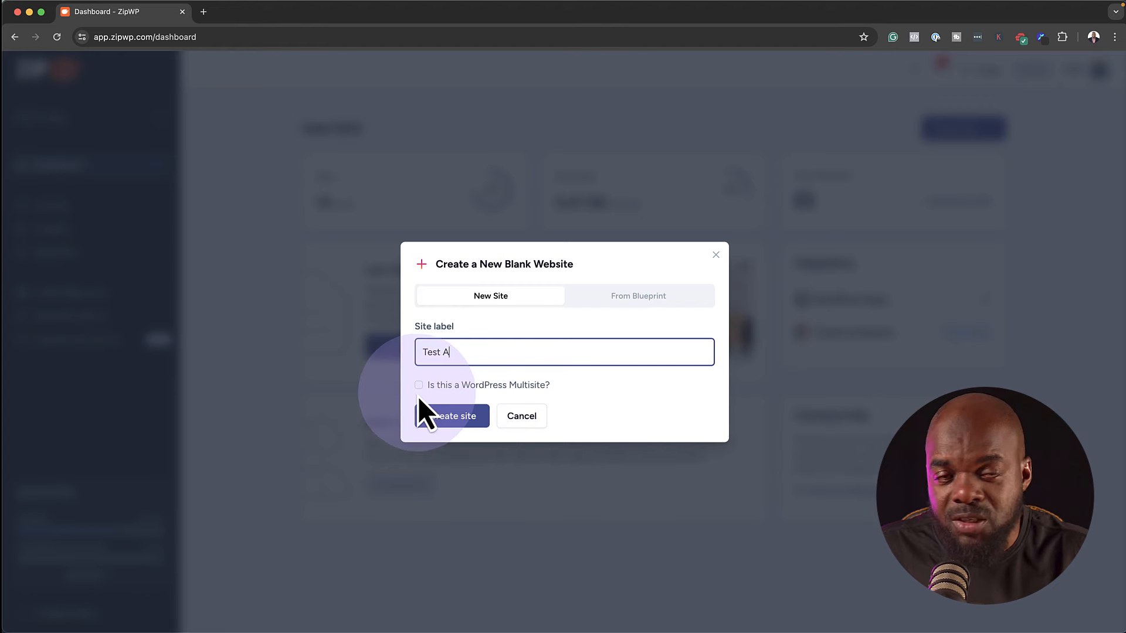
click(468, 421)
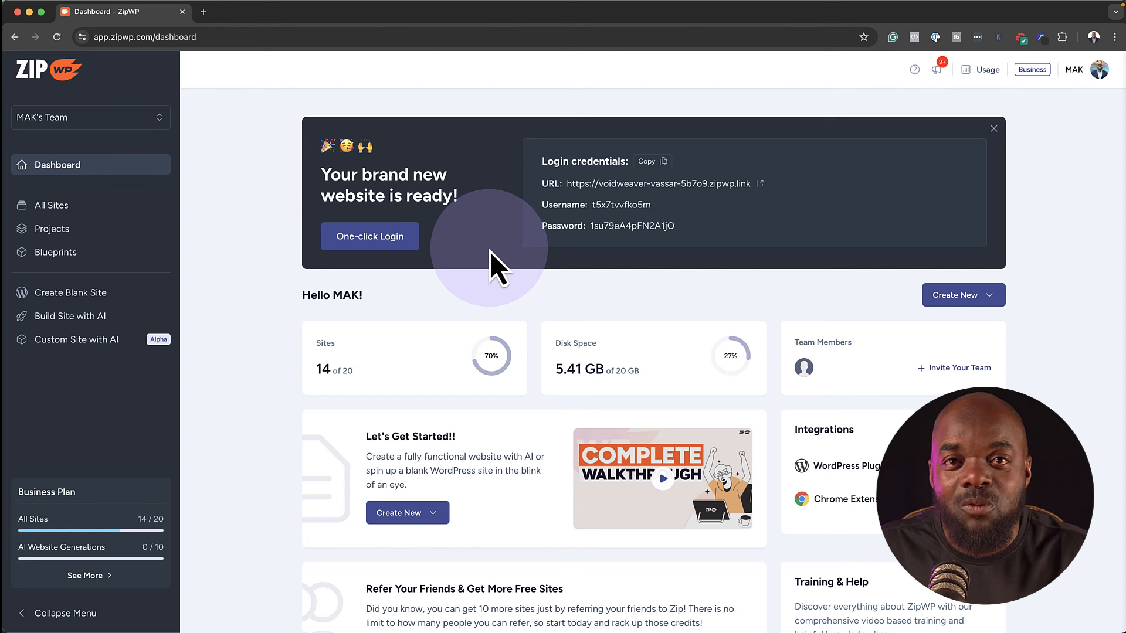
Use One-click Login to open the Test A WordPress admin in a new tab
click(374, 238)
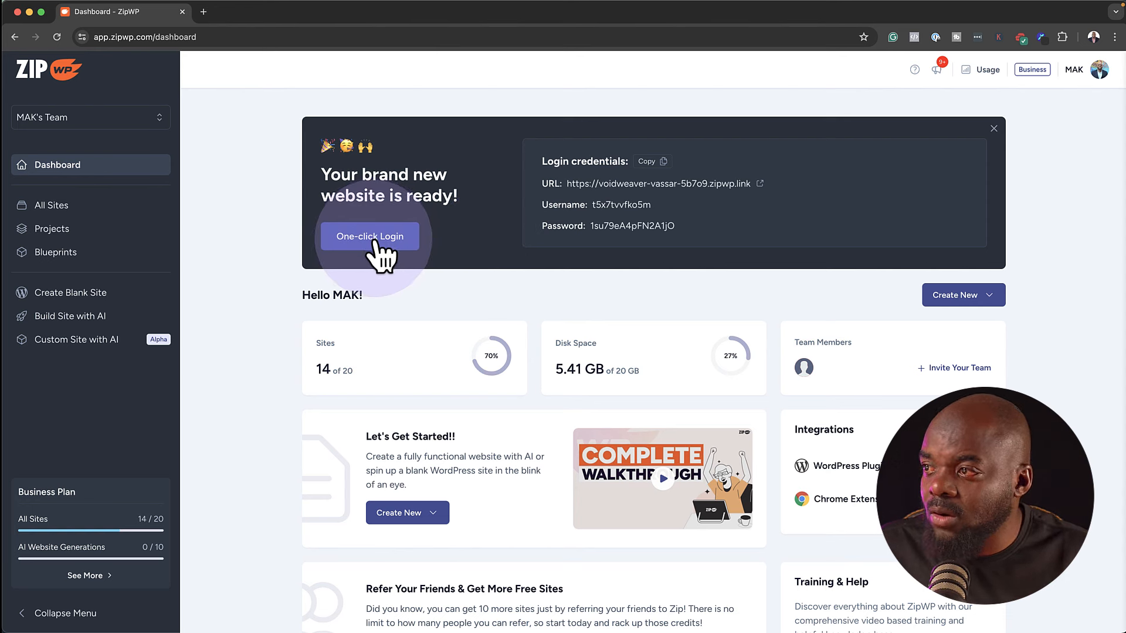
click(374, 238)
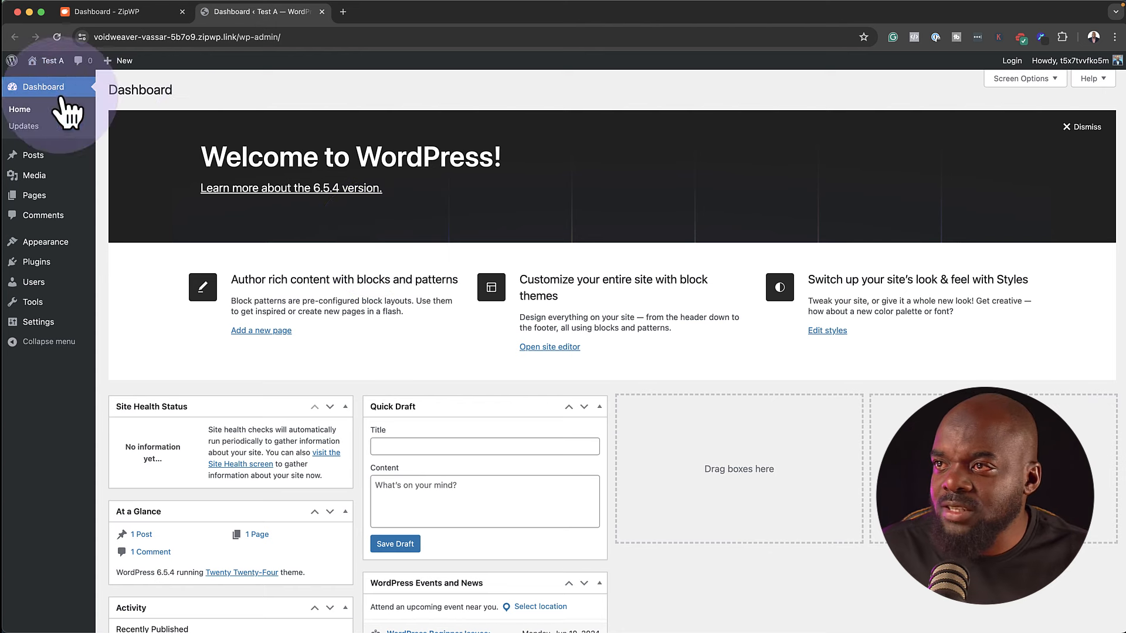
Visit the live Test A homepage, scroll through it, then close its tab
click(50, 82)
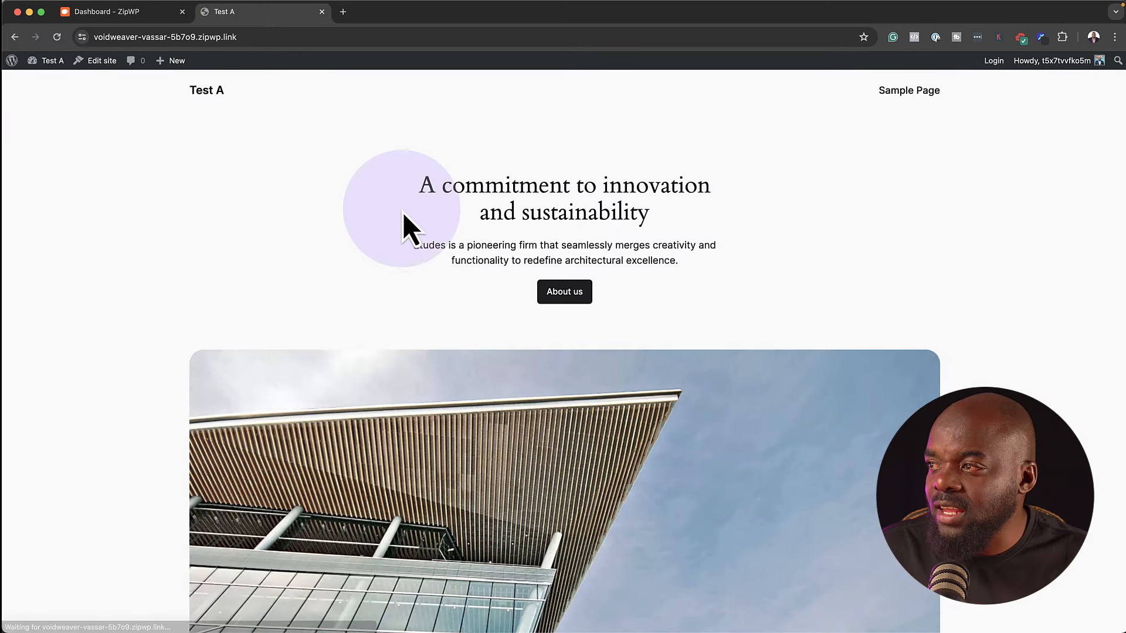
scroll(850, 151, down, 3)
scroll(851, 151, up, 3)
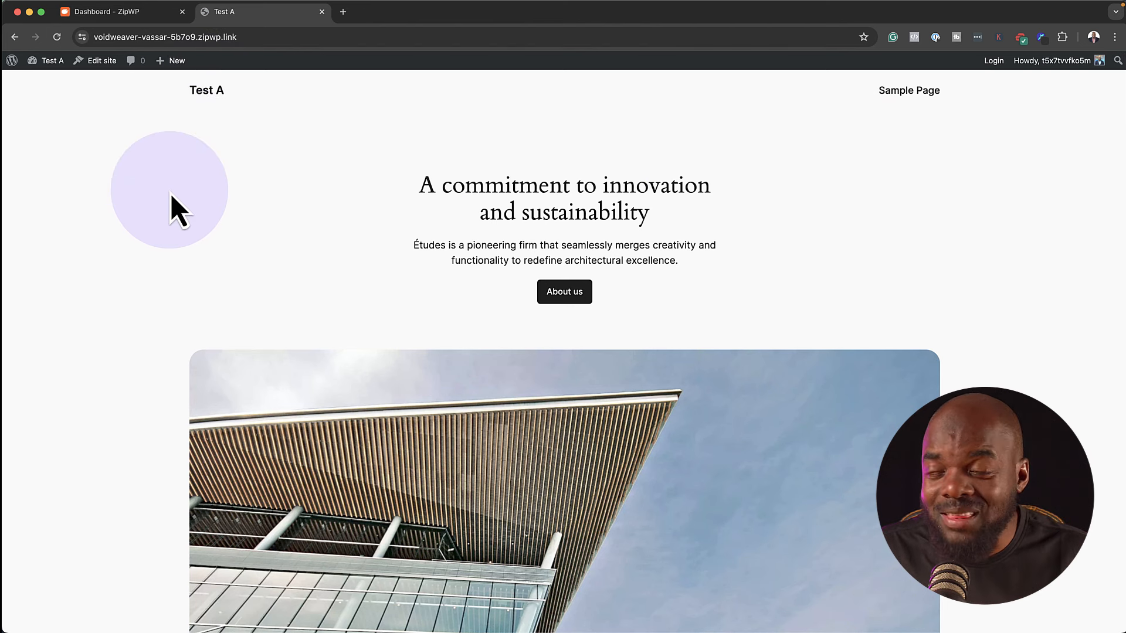
click(322, 12)
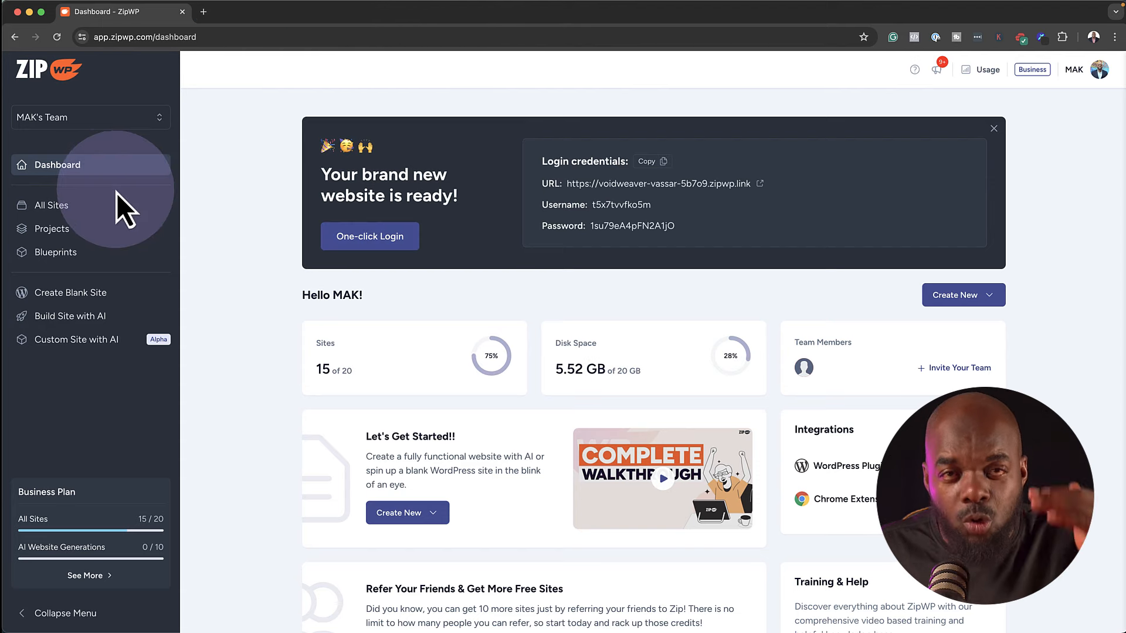
Select Test A under All Sites and delete it, typing 'delete' to confirm
click(95, 205)
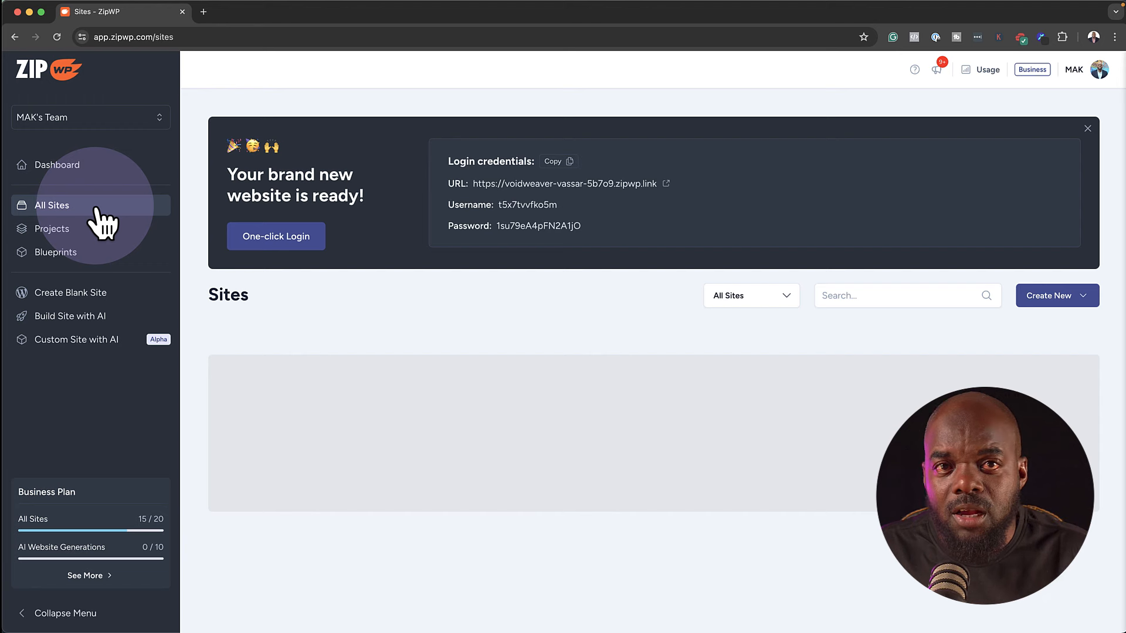
scroll(359, 366, down, 1)
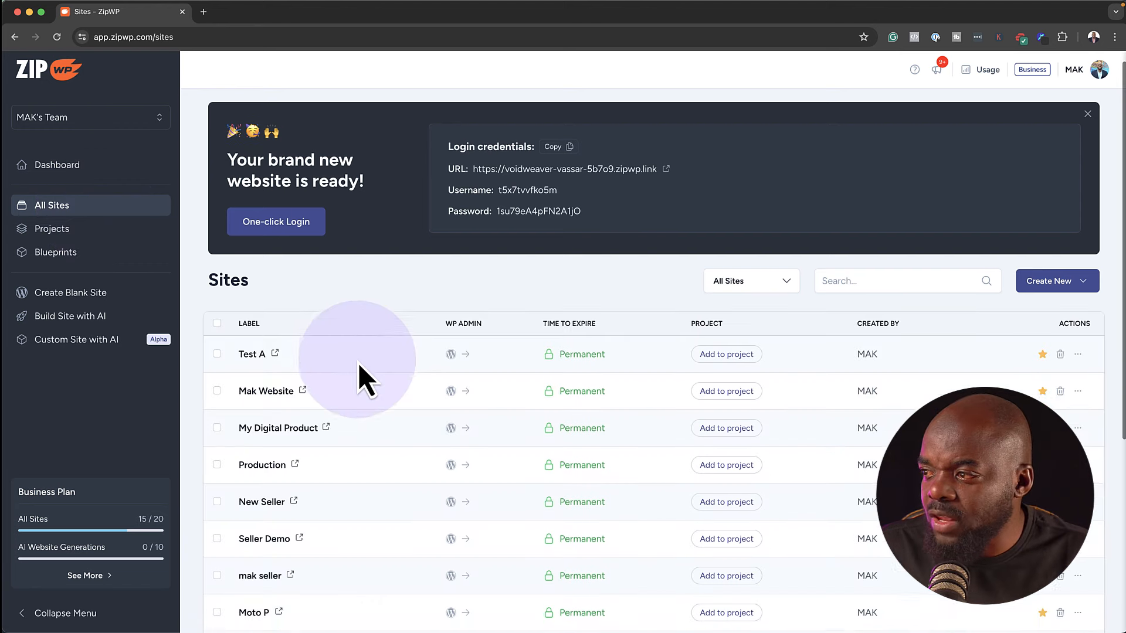
click(217, 331)
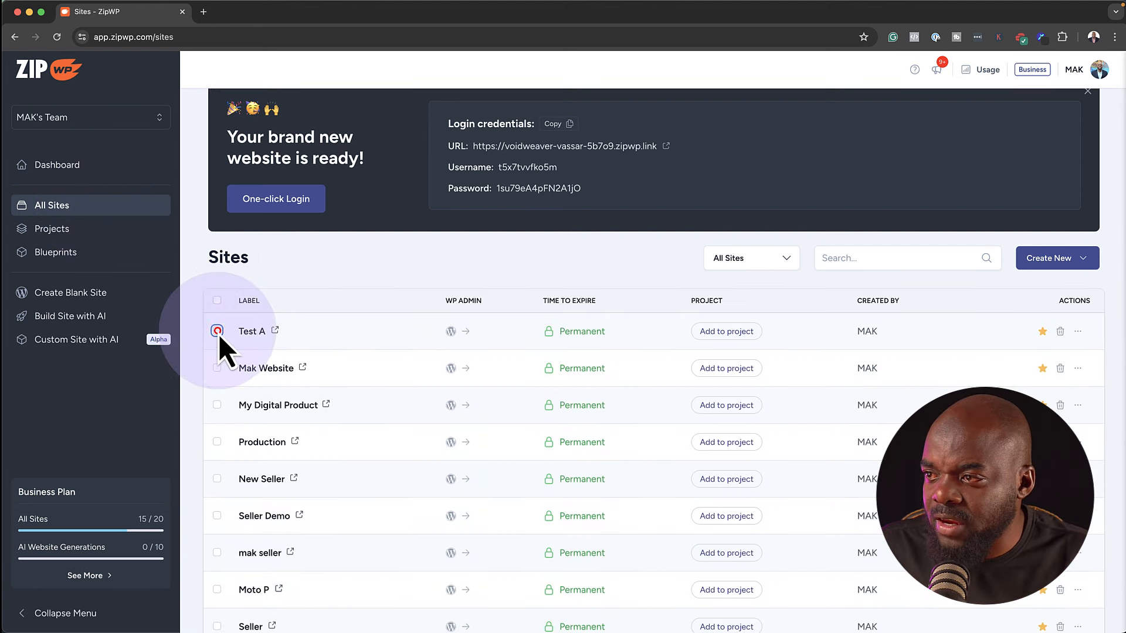
click(370, 258)
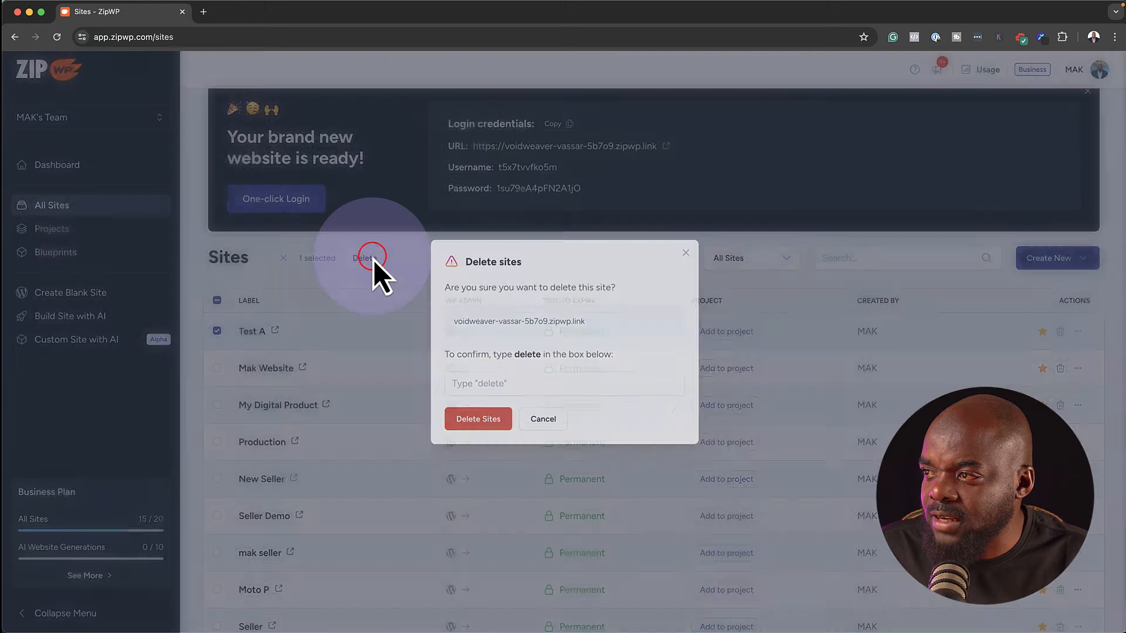
click(484, 385)
text(delete)
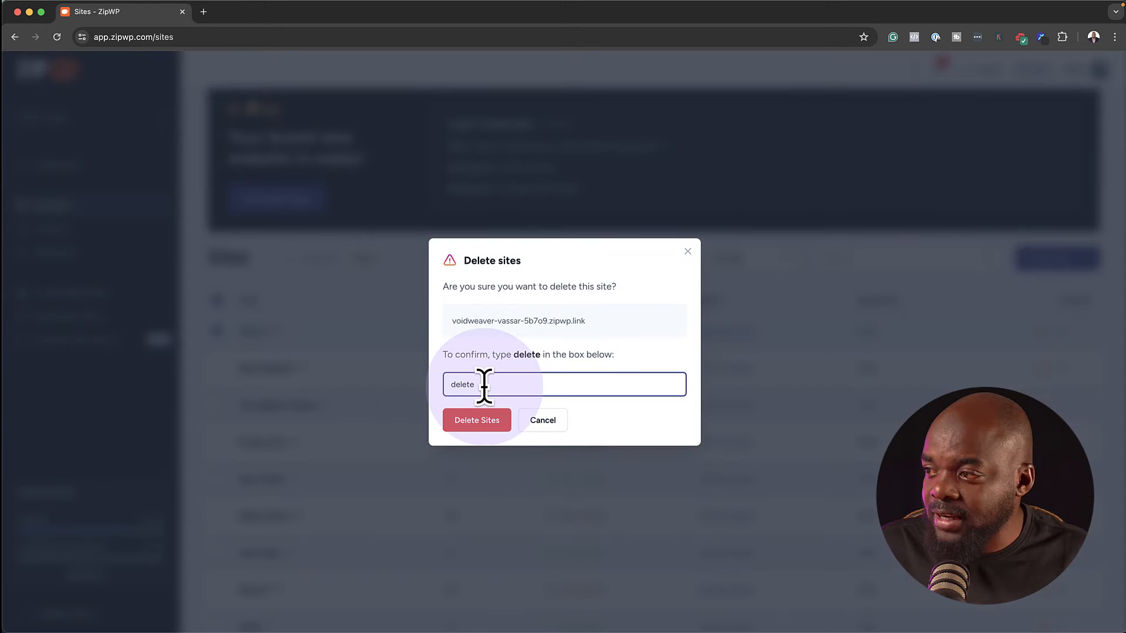
key(Return)
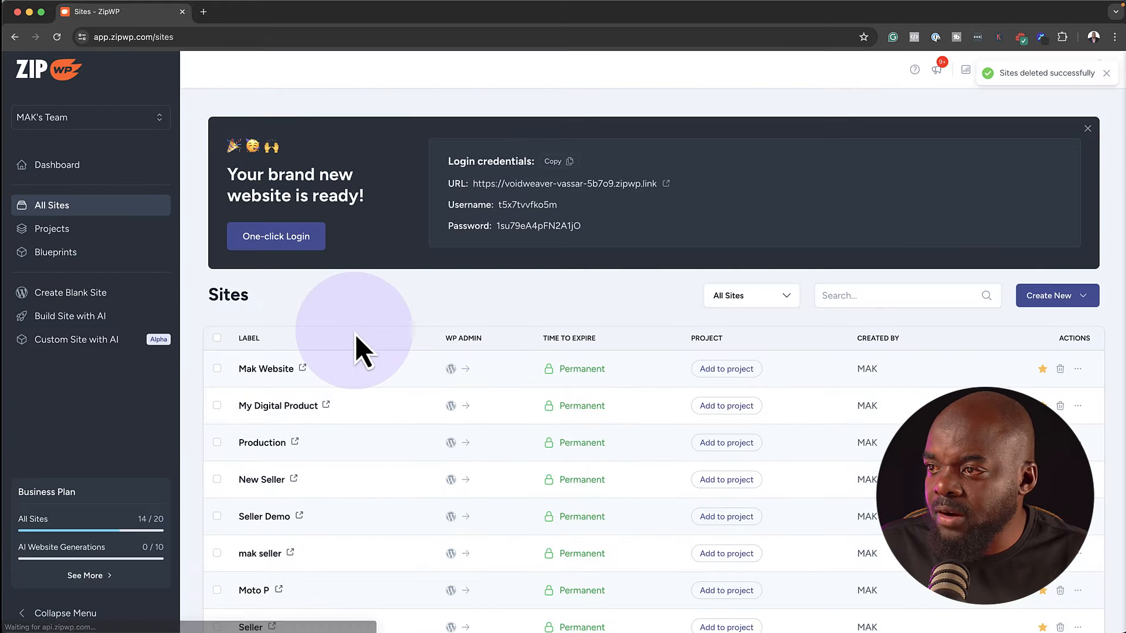
scroll(356, 336, down, 1)
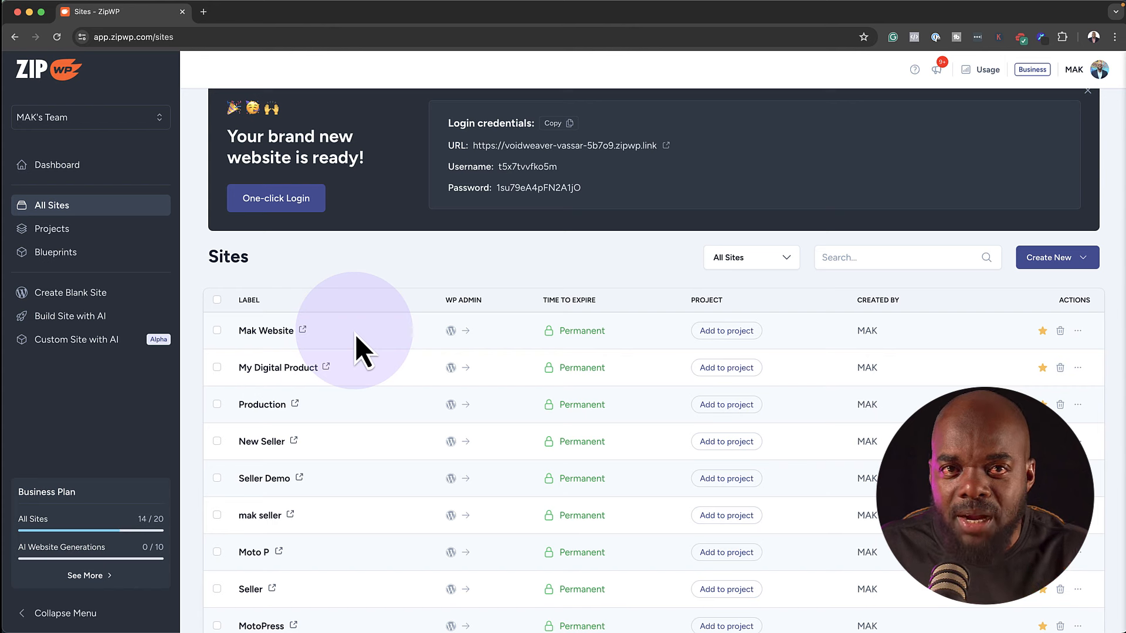
scroll(358, 331, up, 1)
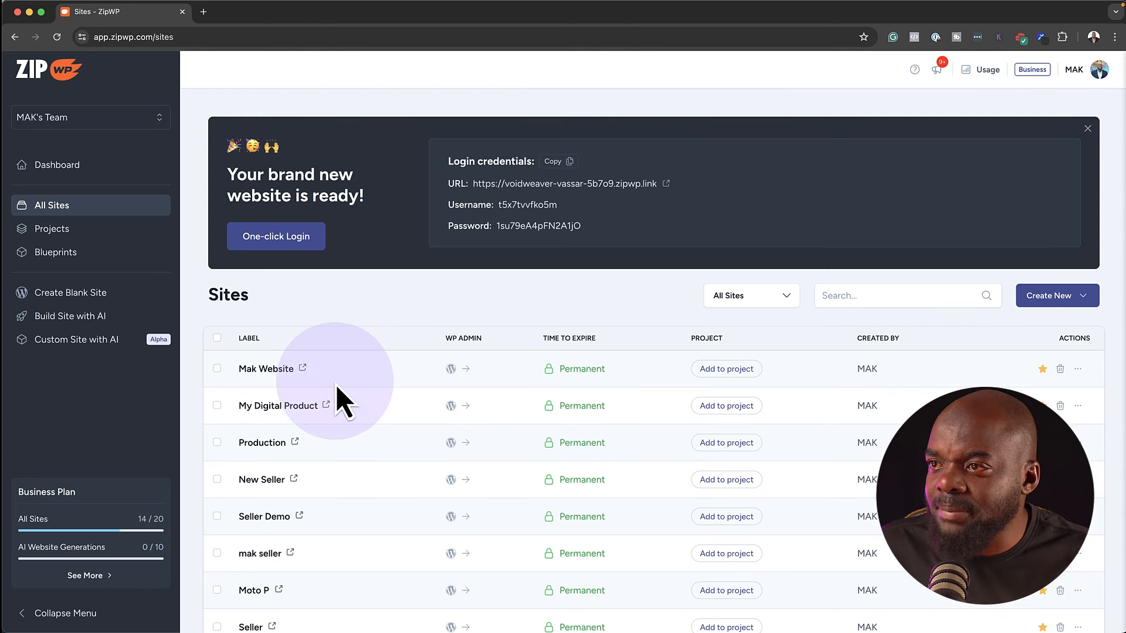
click(96, 249)
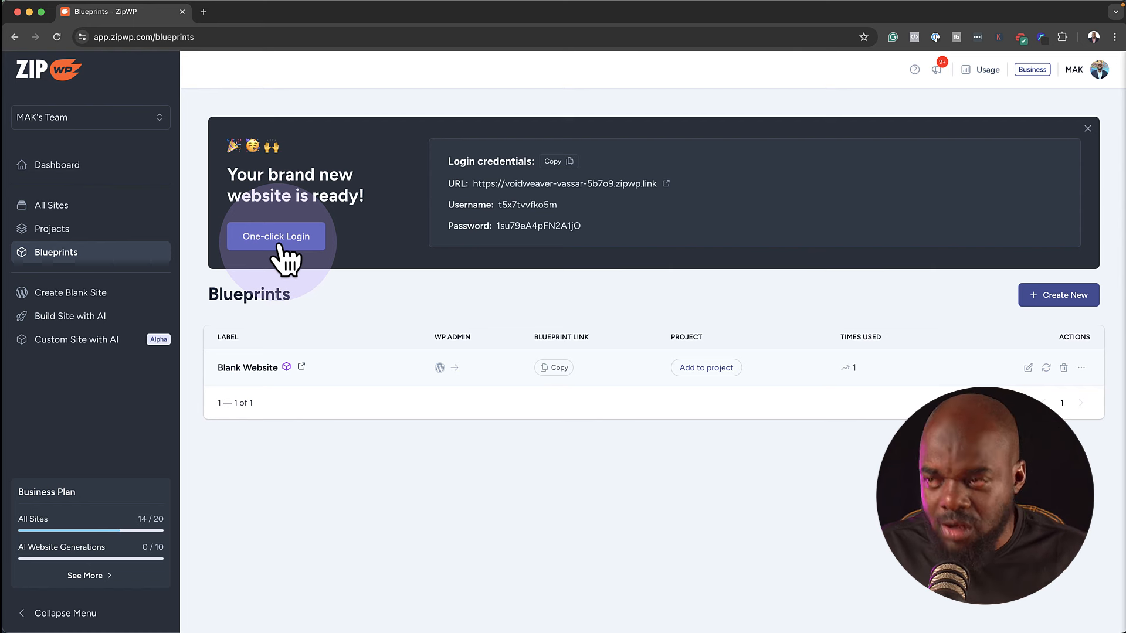
click(127, 205)
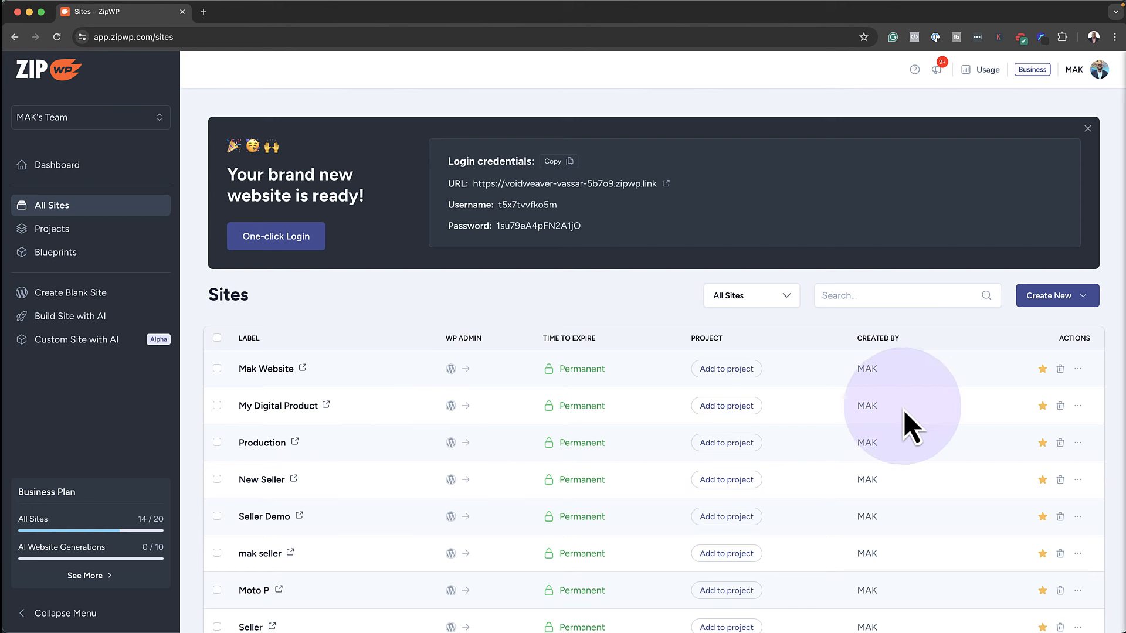
Make a blueprint from My Digital Product titled 'Test Blueprint' with description 'My Description...'
click(1078, 406)
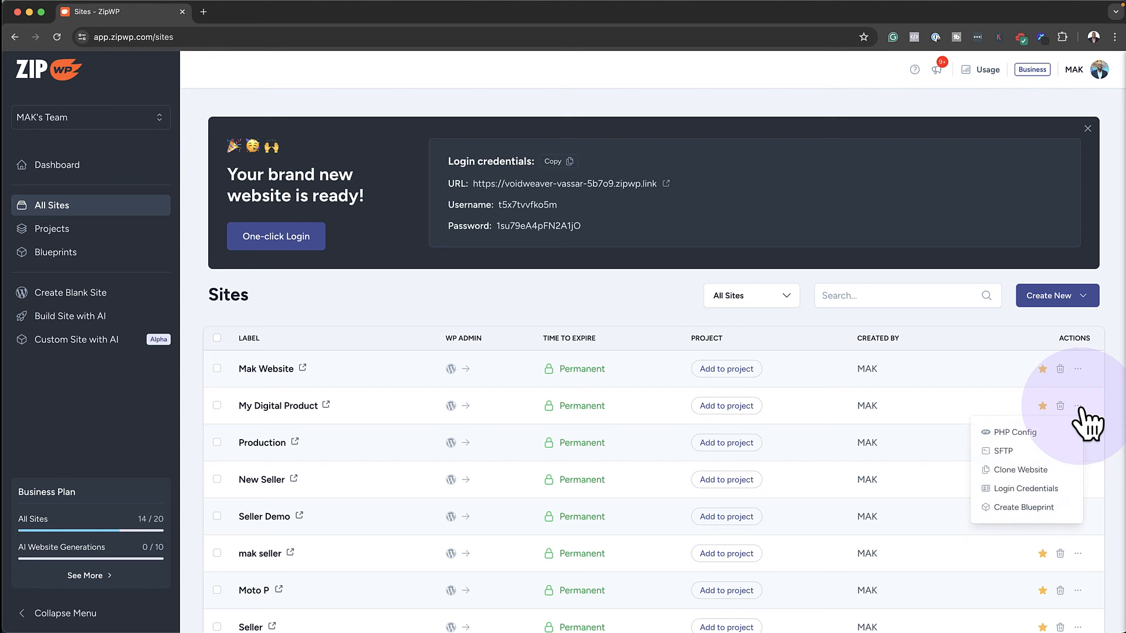
click(1050, 509)
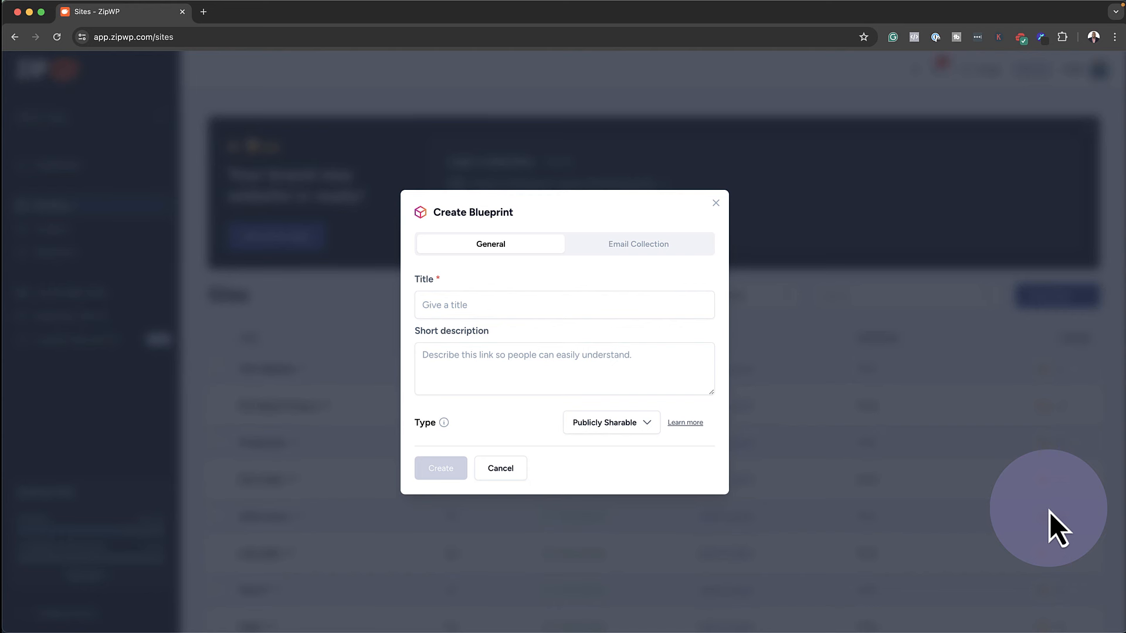
click(530, 303)
text(Tes)
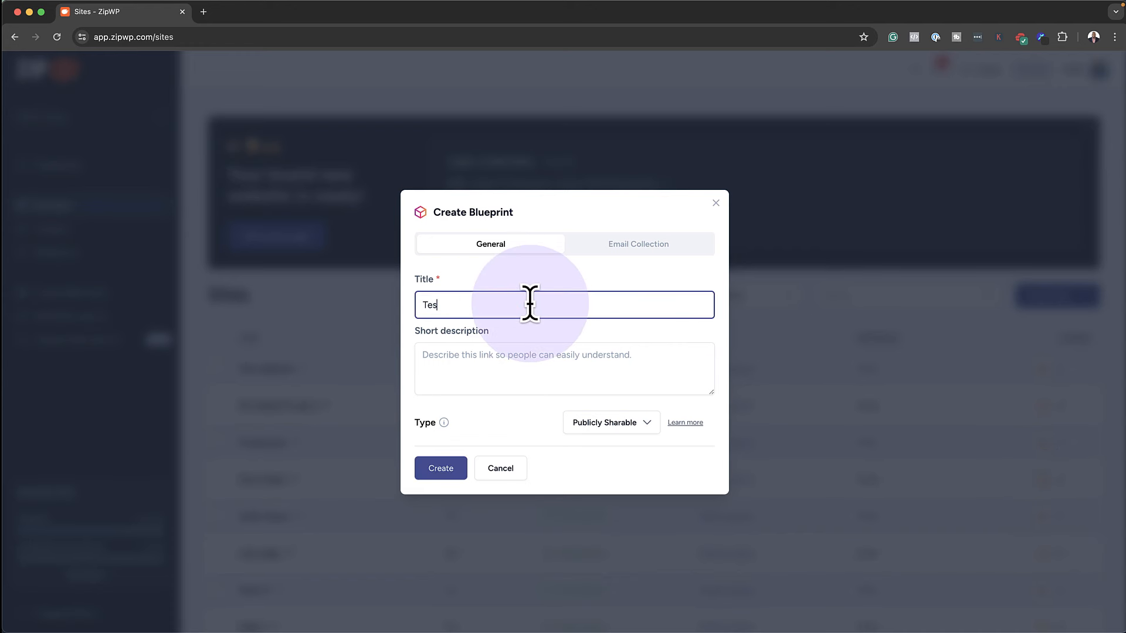
text(t Blueprint)
click(556, 364)
text(My)
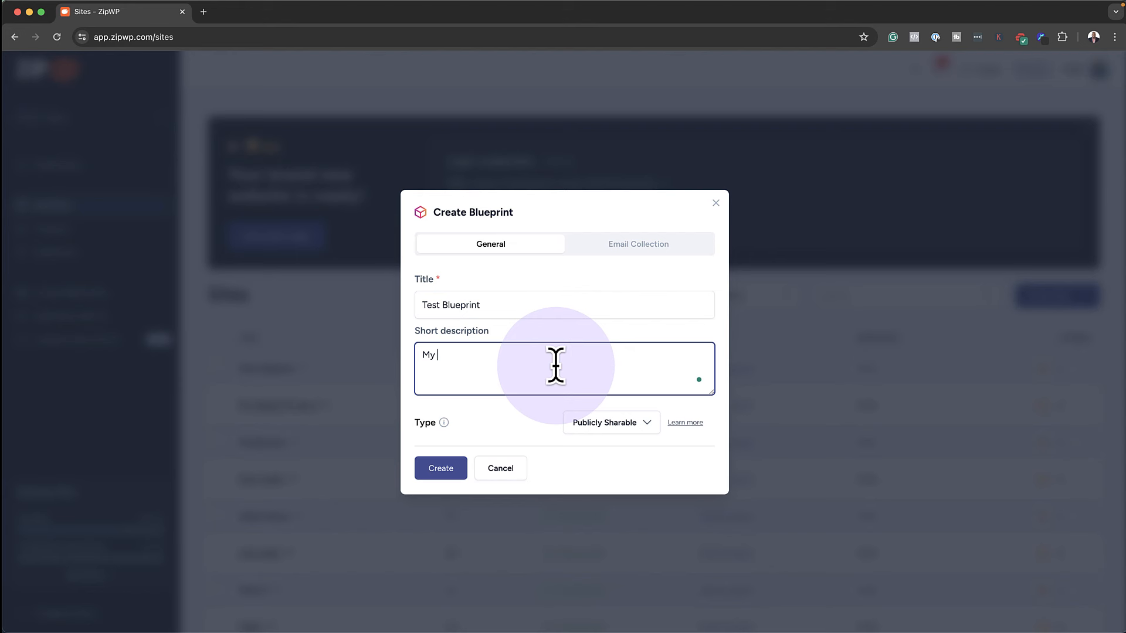
text( Description...)
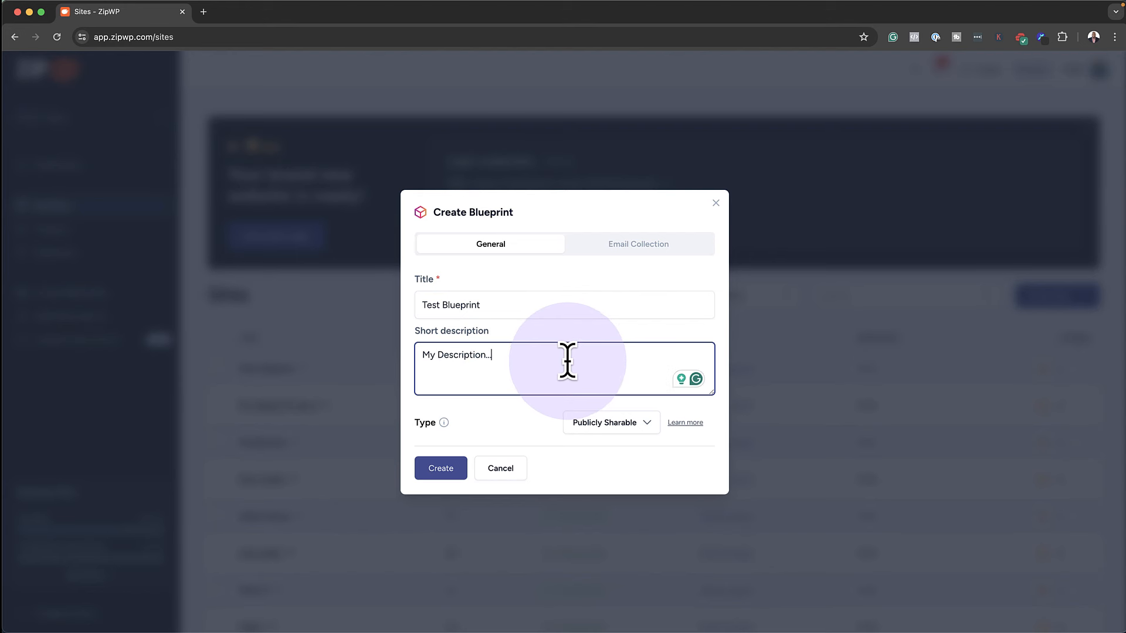
click(670, 244)
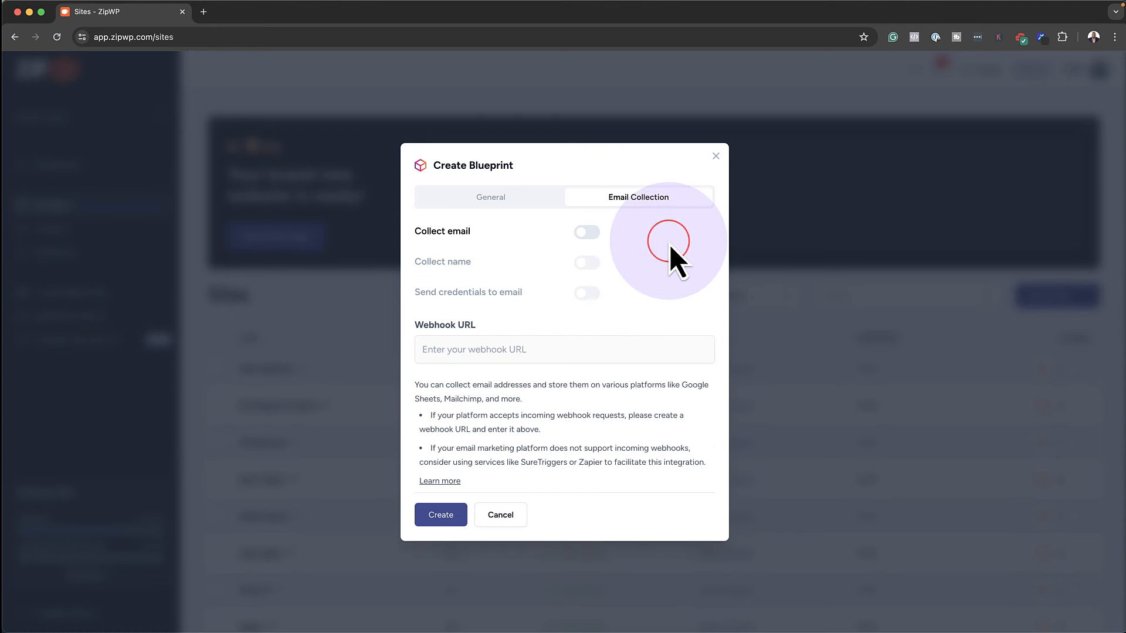
Turn on email collection, keep the type Publicly Sharable, and create the blueprint
click(592, 232)
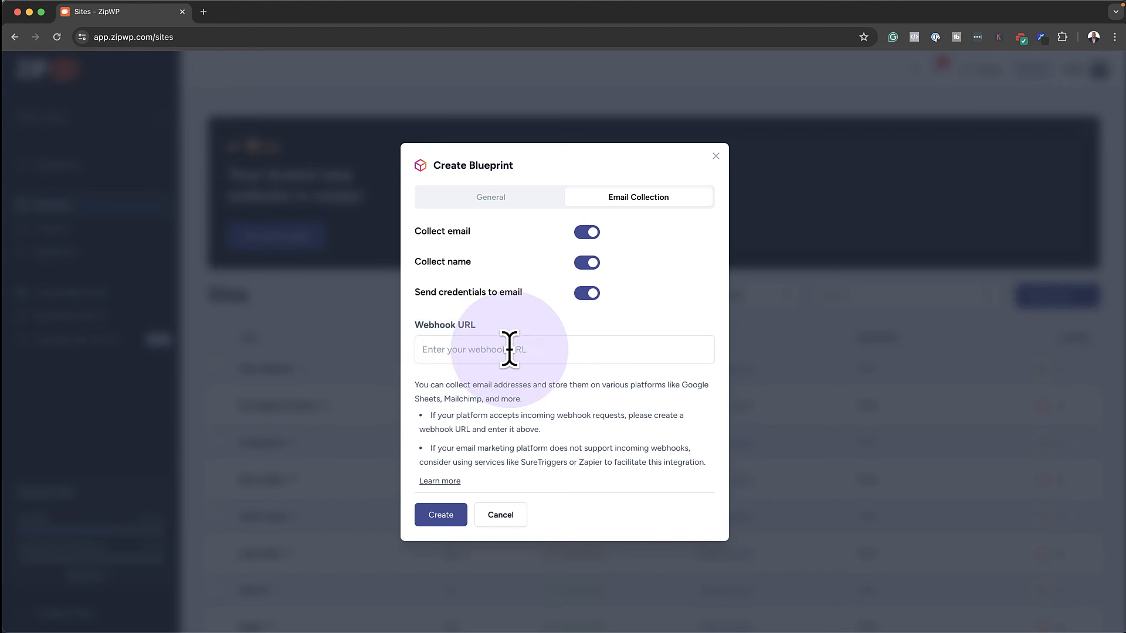
click(487, 198)
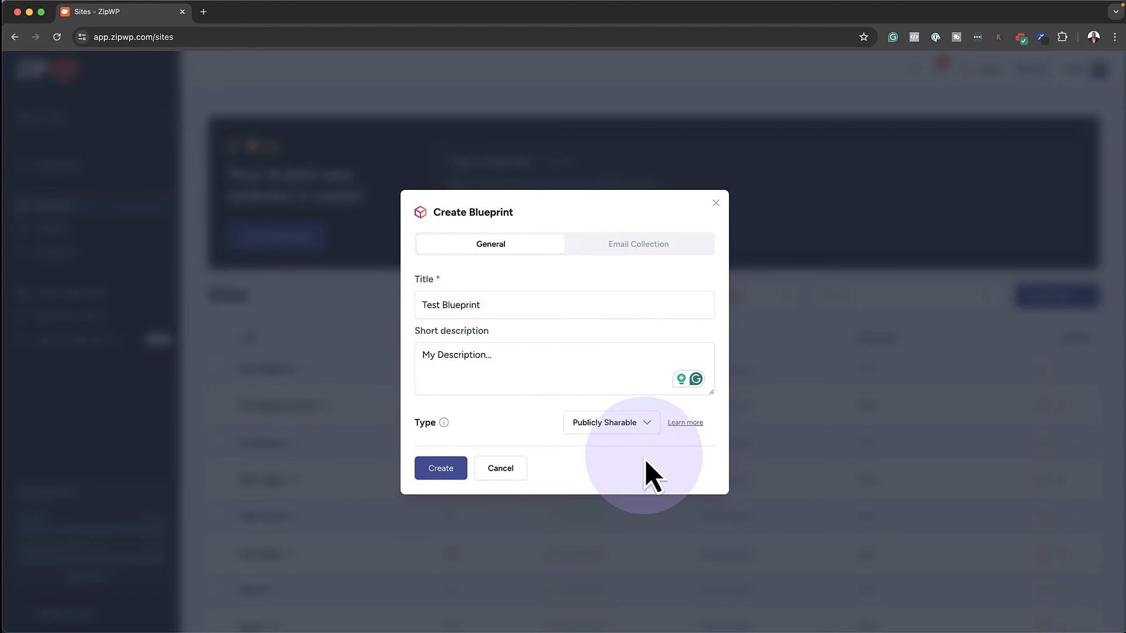
click(643, 423)
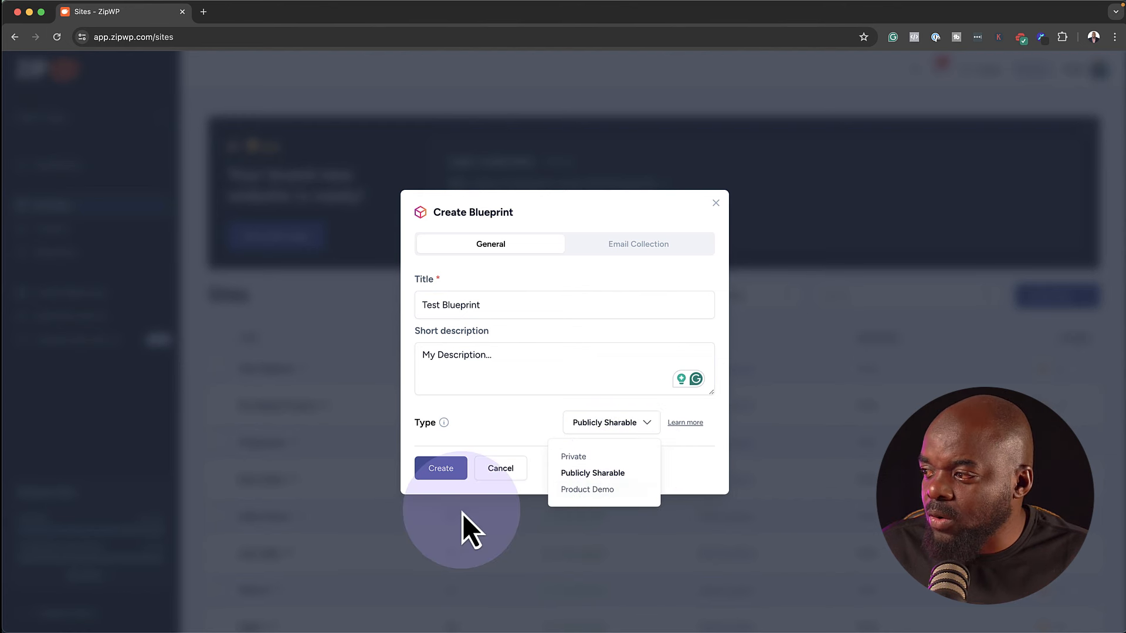
click(439, 468)
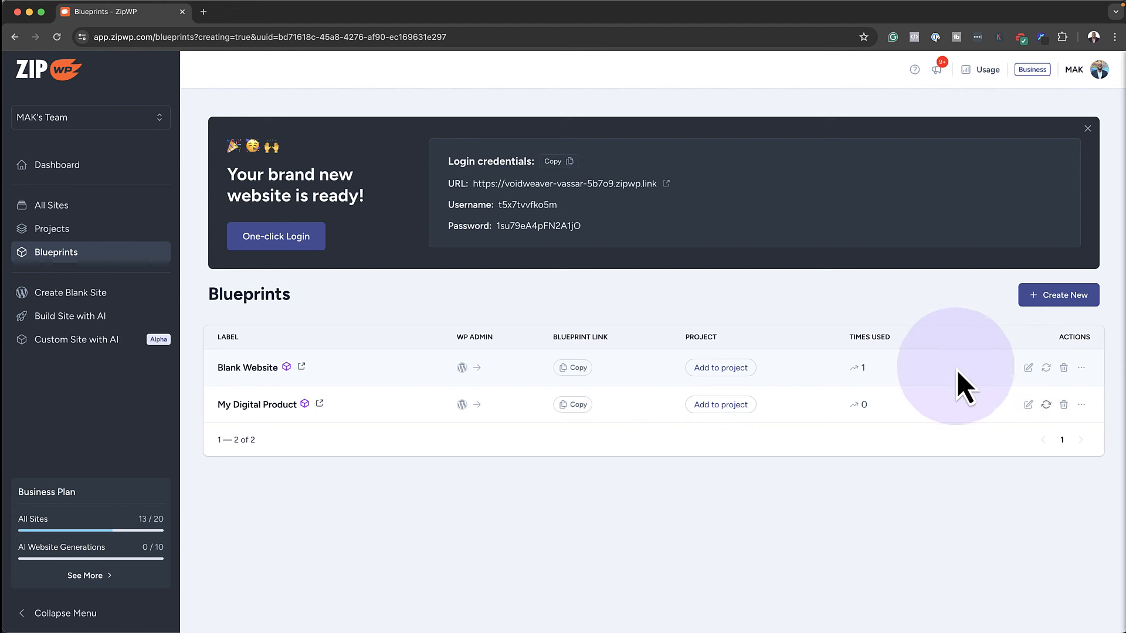
Check the Blank Website login credentials, then copy the My Digital Product blueprint link
click(1081, 368)
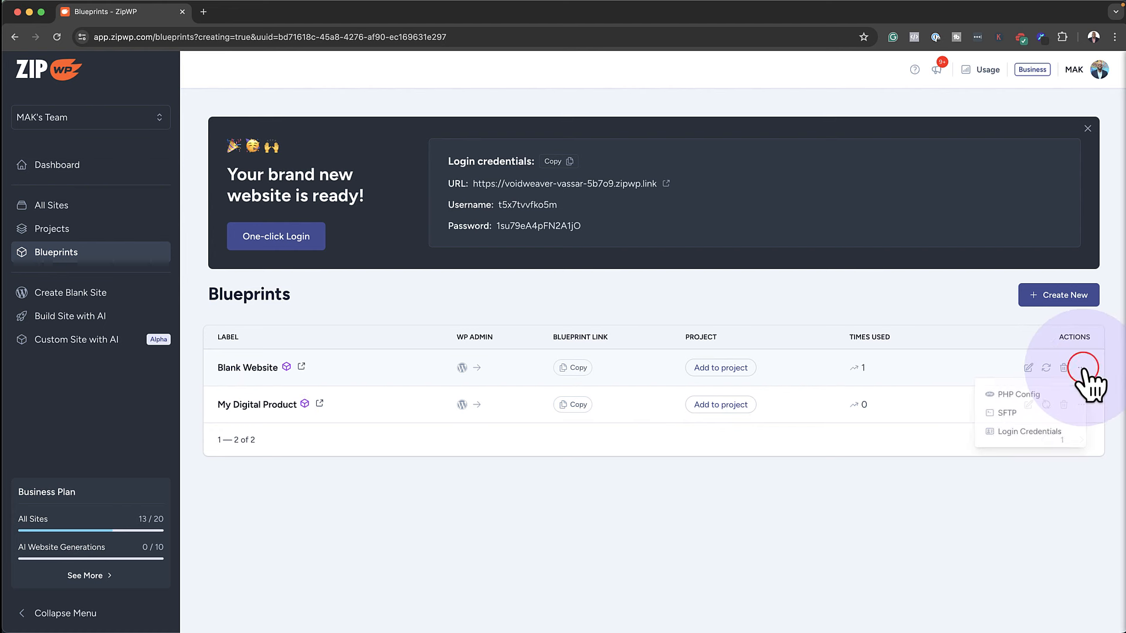
click(1046, 431)
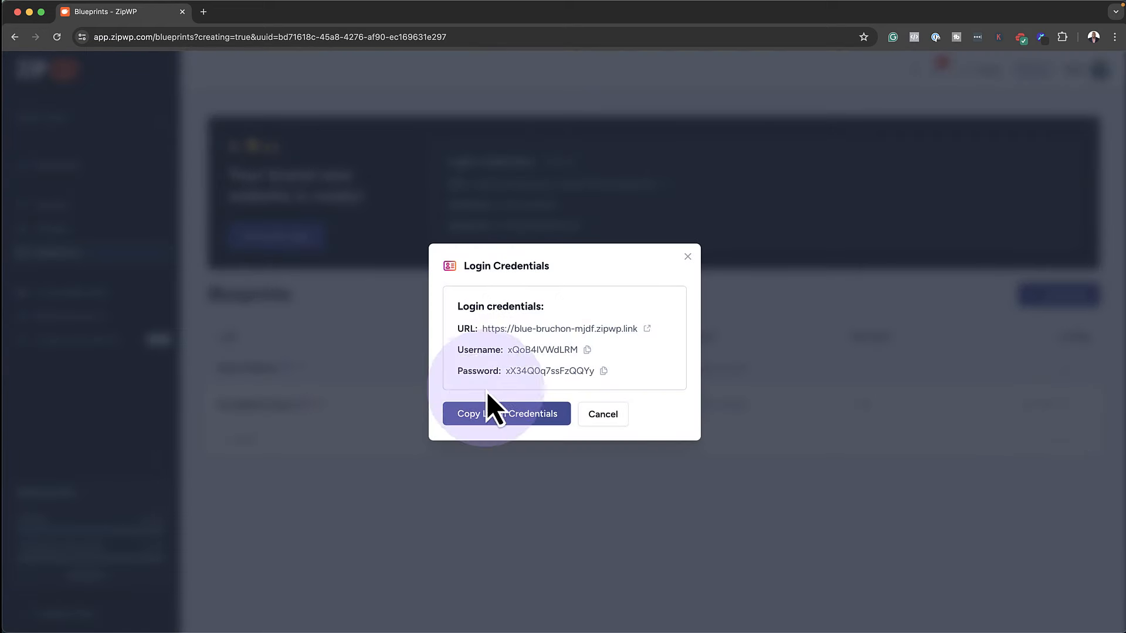
click(595, 413)
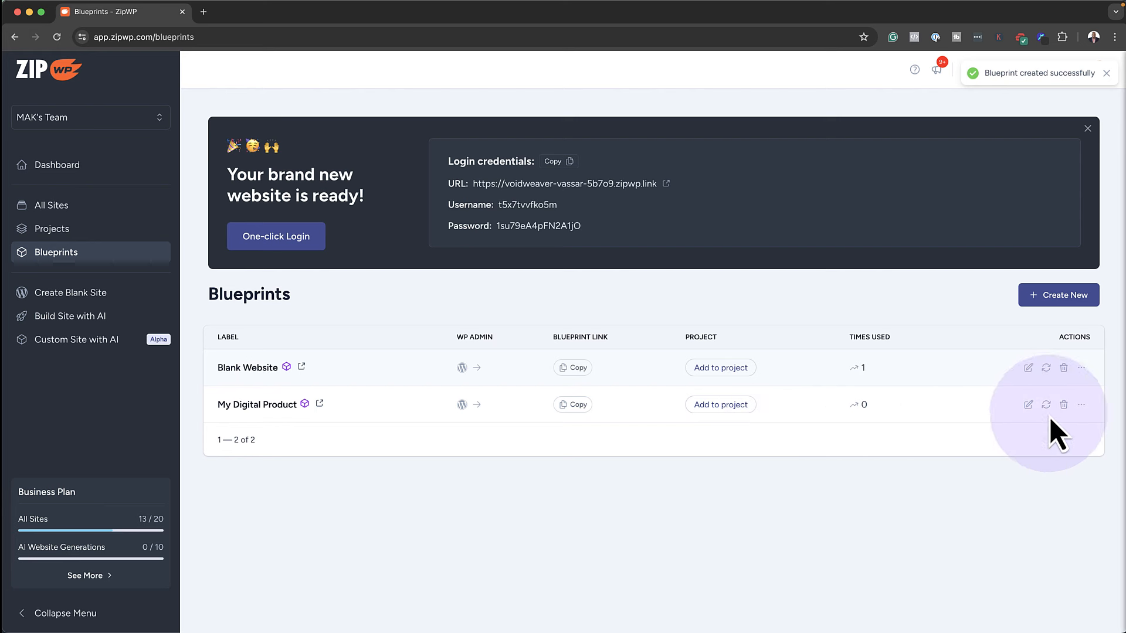
click(575, 406)
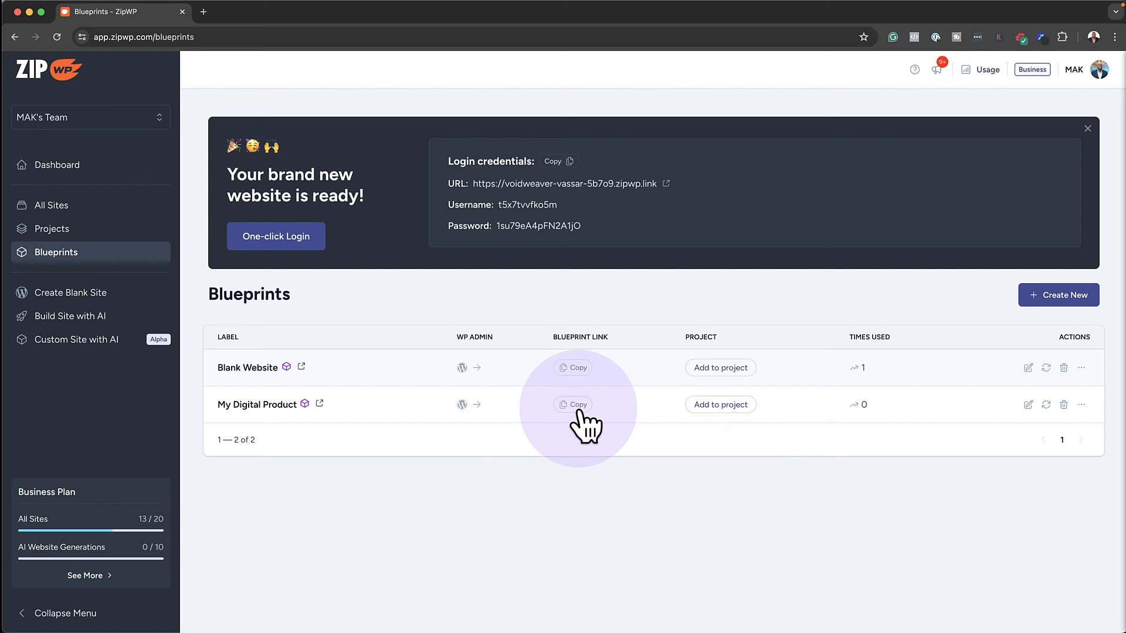
mouse_move(12, 7)
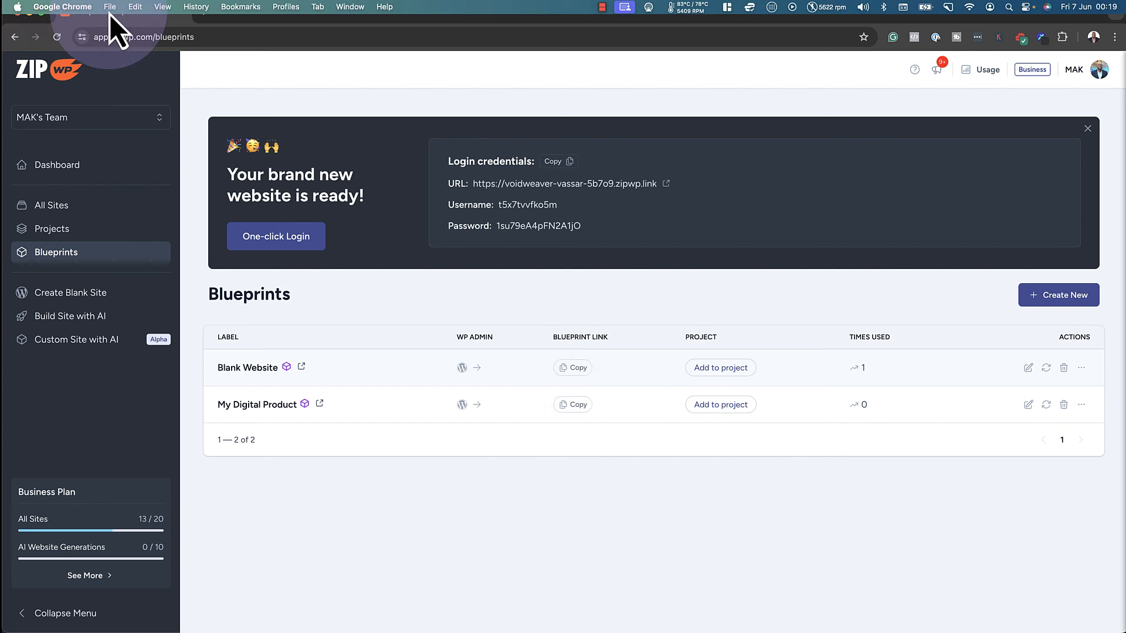
Open a new incognito window and load the copied blueprint link in it
click(110, 13)
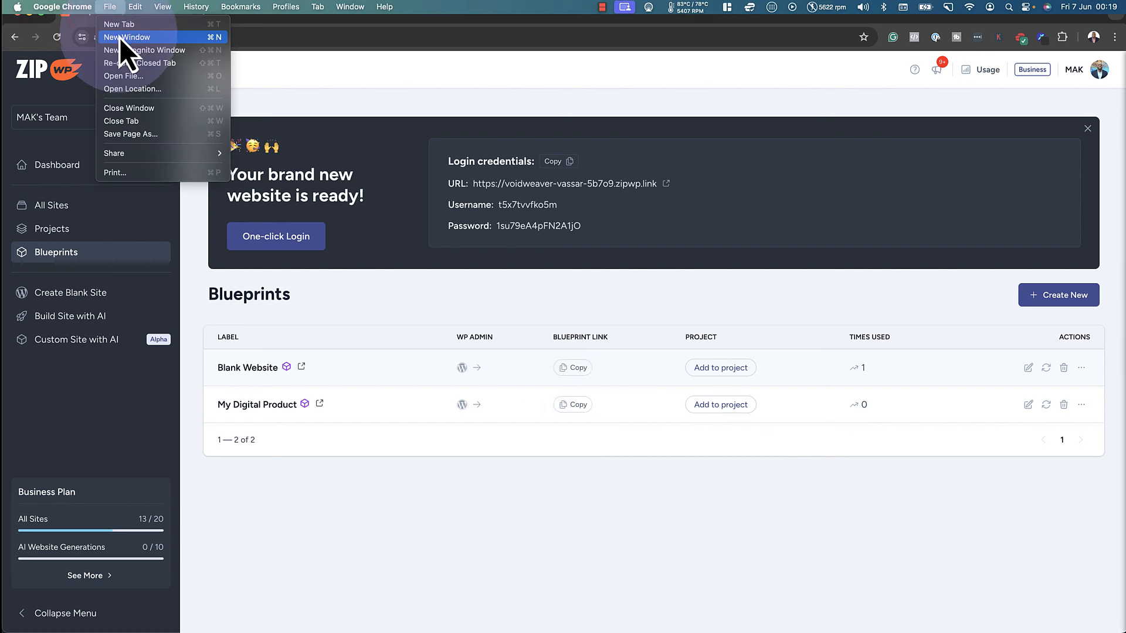
click(118, 57)
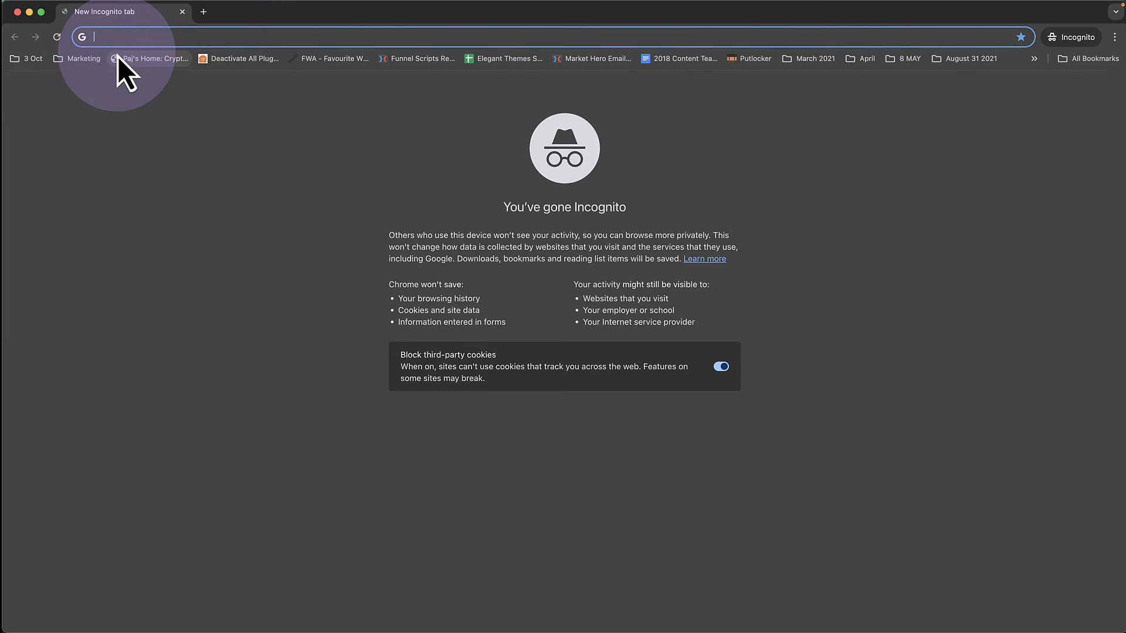
key(super+v)
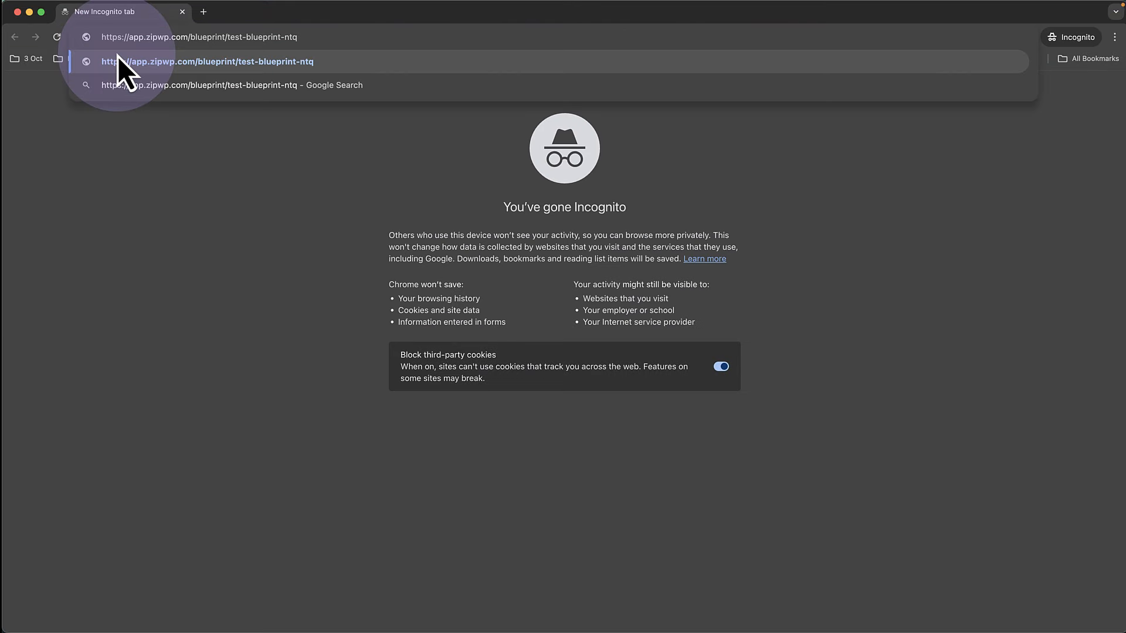
key(Return)
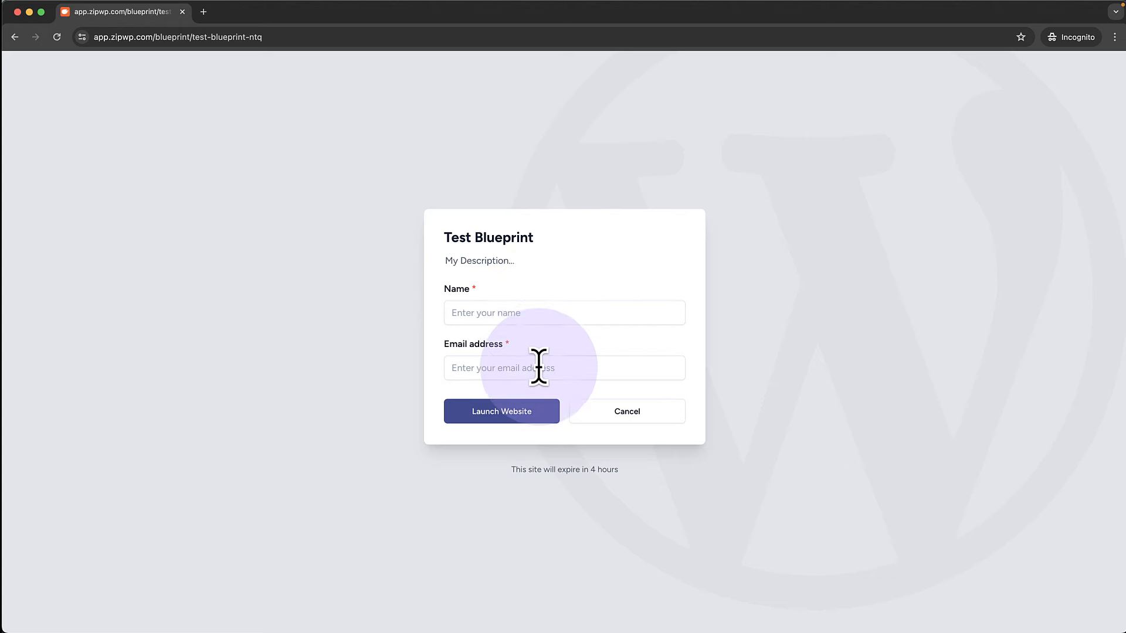
Enter the visitor's name, pick a saved e-mail address, and launch the website
click(535, 313)
text(Mak)
click(543, 368)
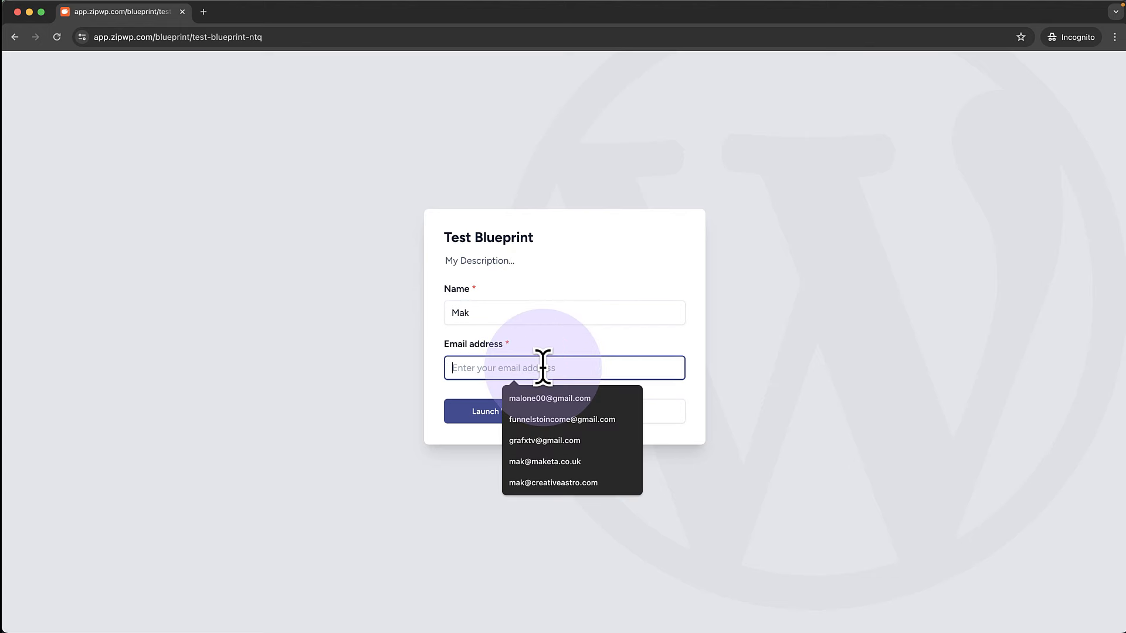
click(551, 440)
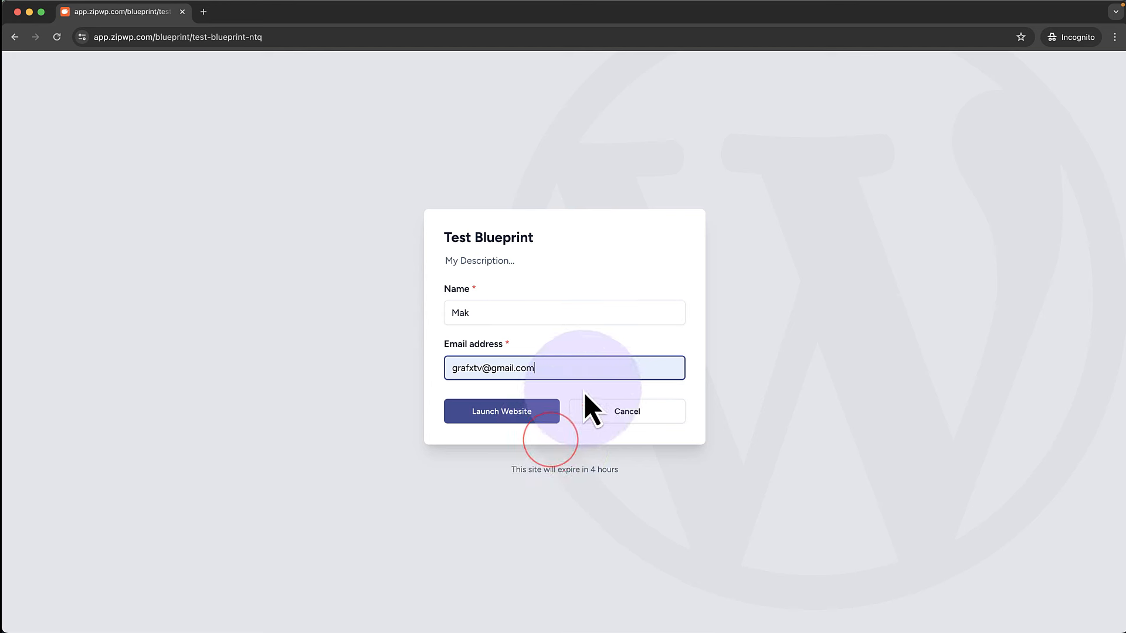
click(503, 417)
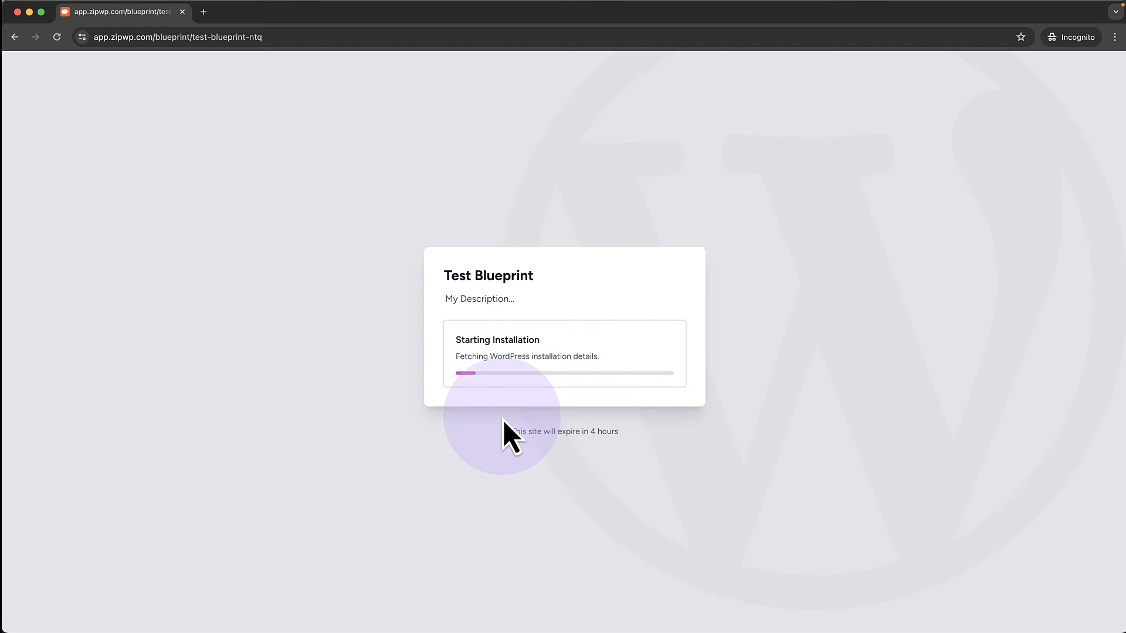
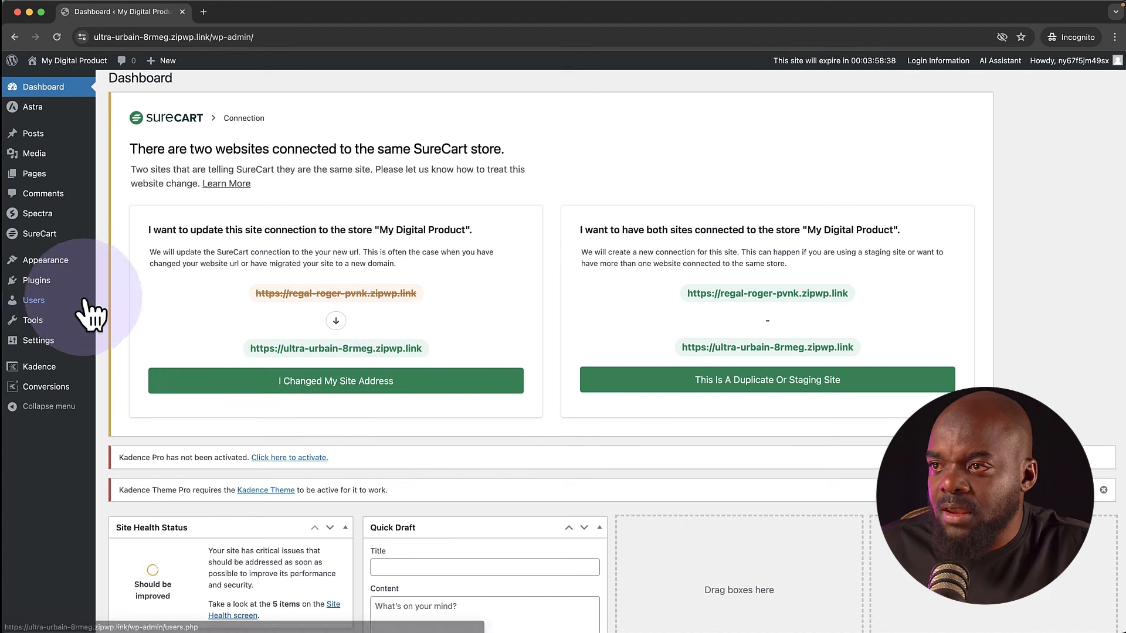
Visit the live site from the admin bar and scroll down to the testimonials and back
mouse_move(88, 255)
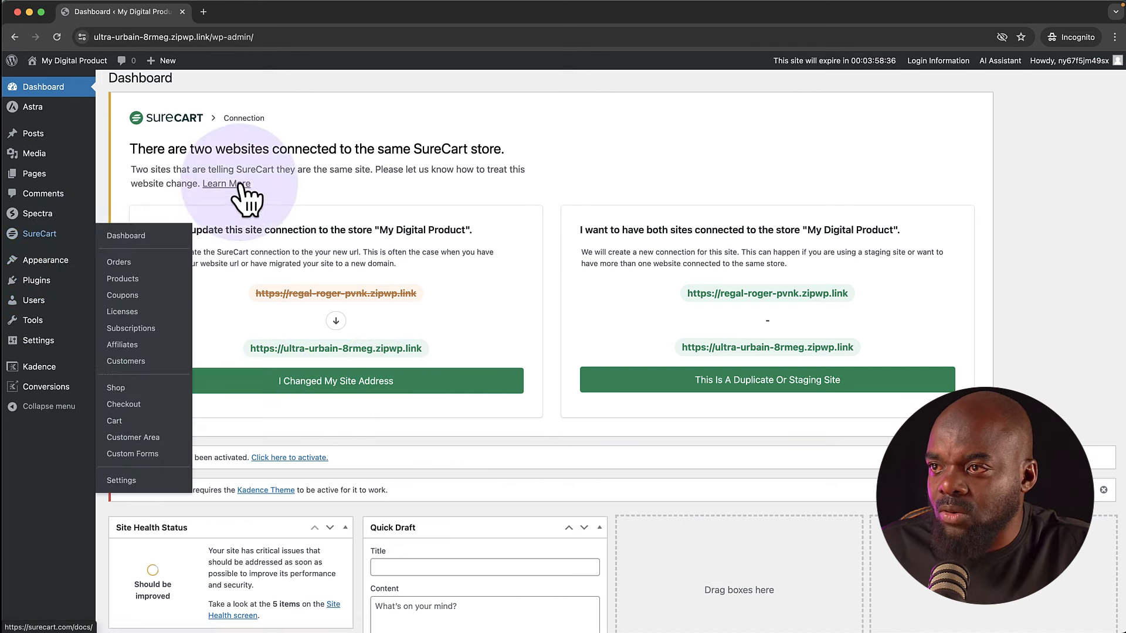
mouse_move(48, 214)
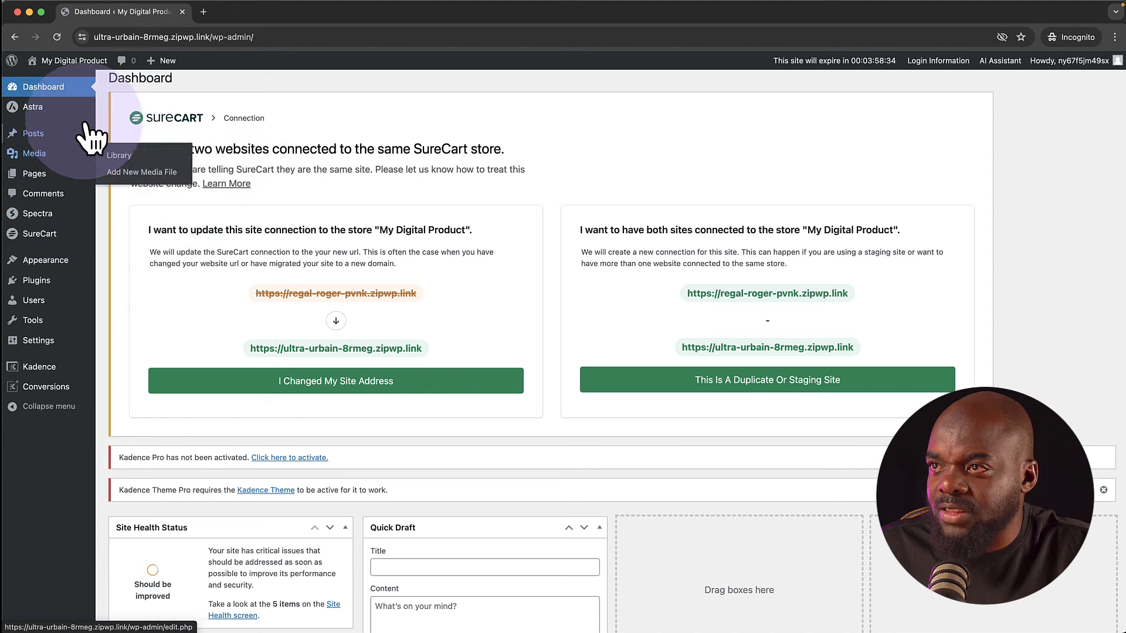
mouse_move(75, 65)
click(56, 81)
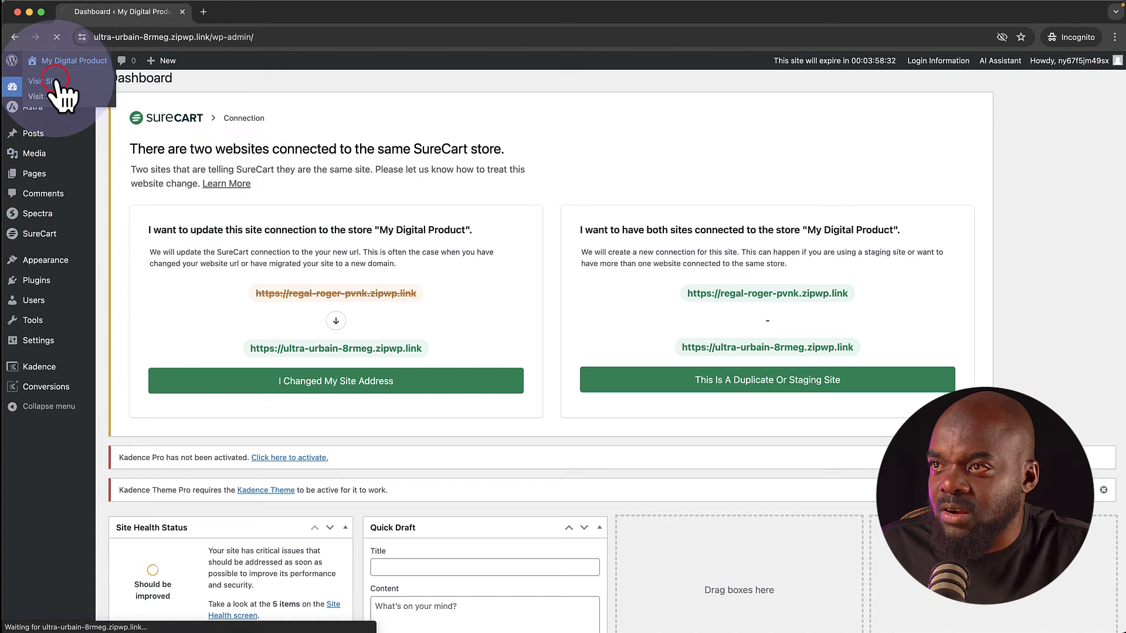
scroll(157, 310, down, 15)
scroll(158, 310, up, 5)
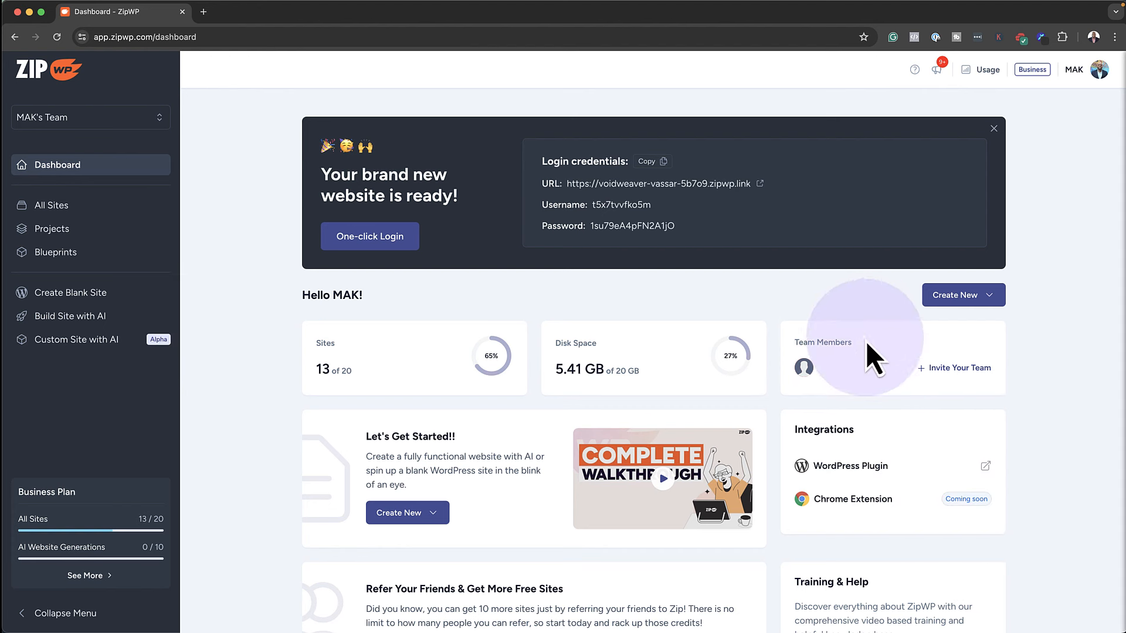
Open the team page, start an invite keeping the Member role, then cancel without sending
click(957, 371)
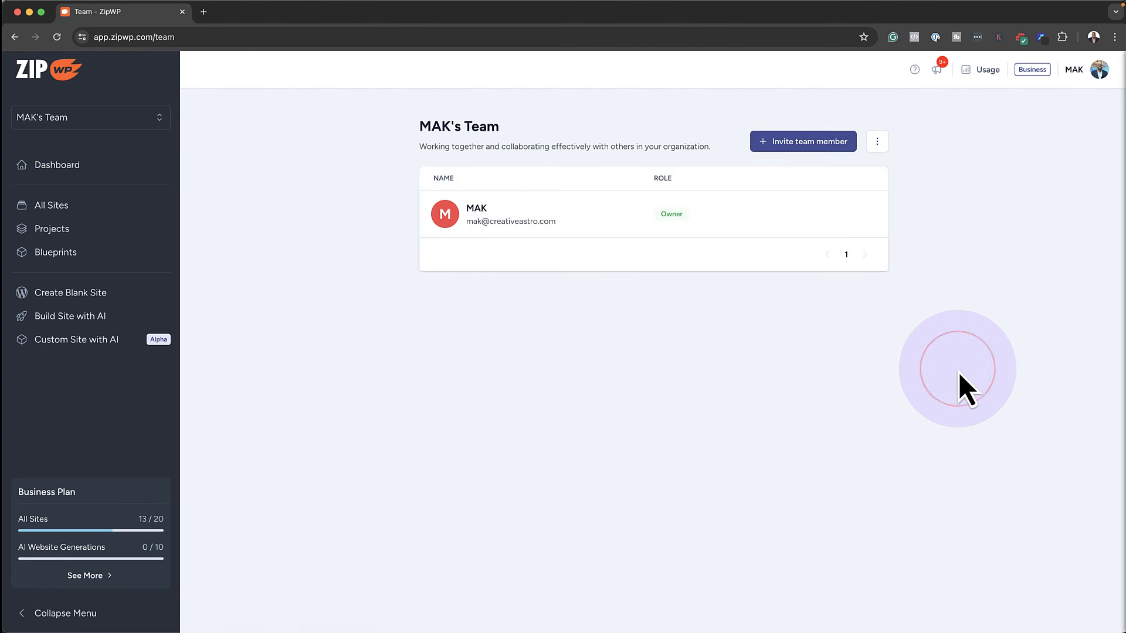
click(828, 146)
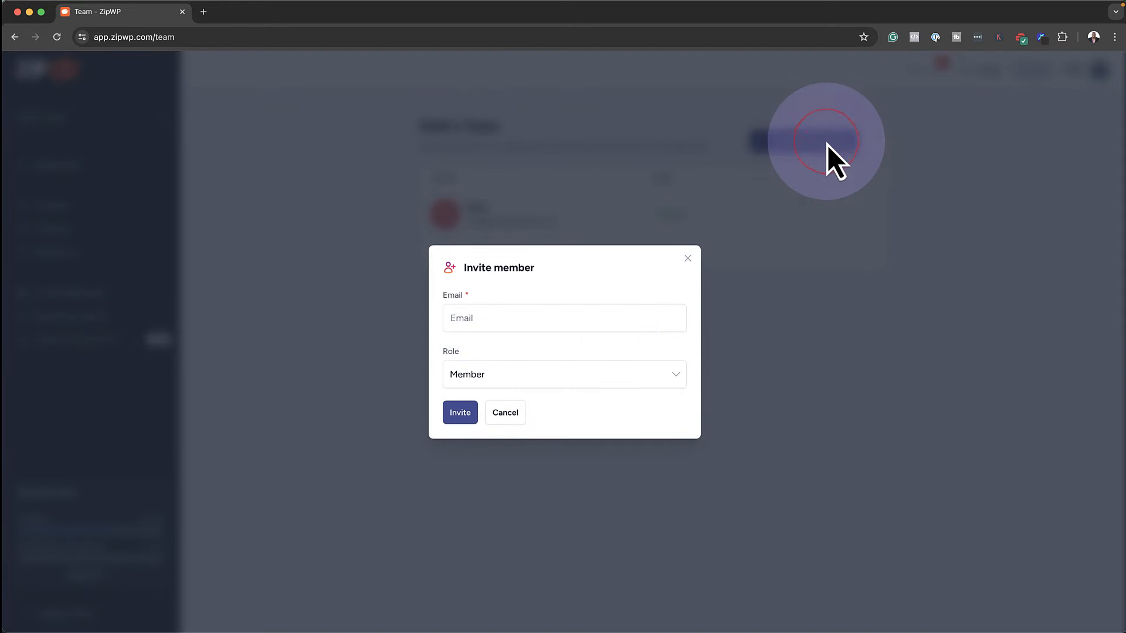
click(567, 312)
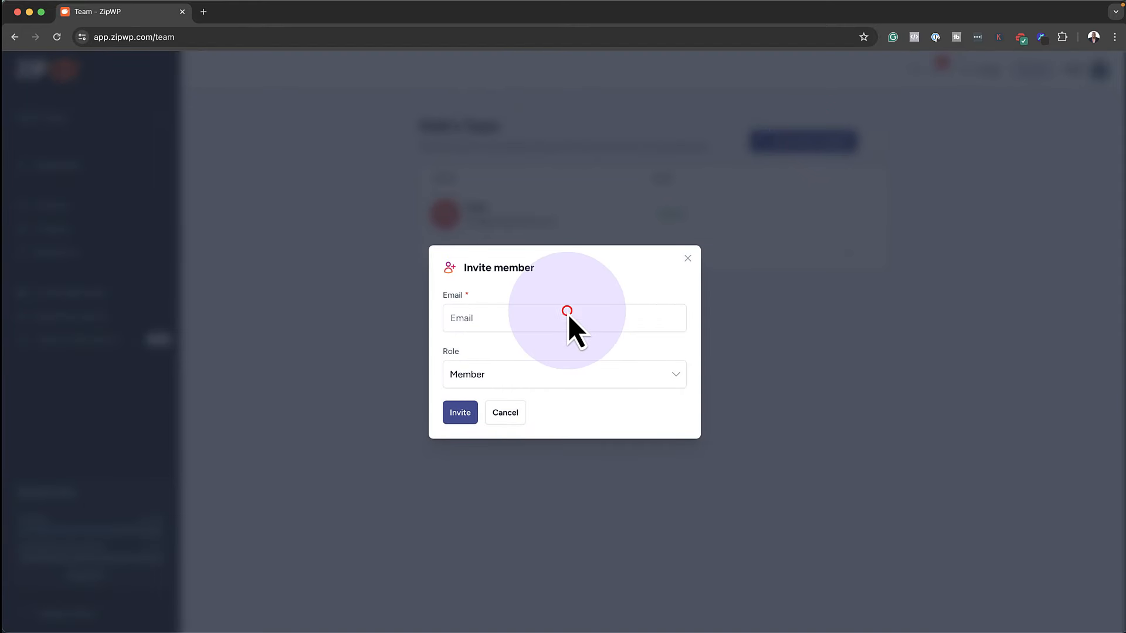
click(539, 383)
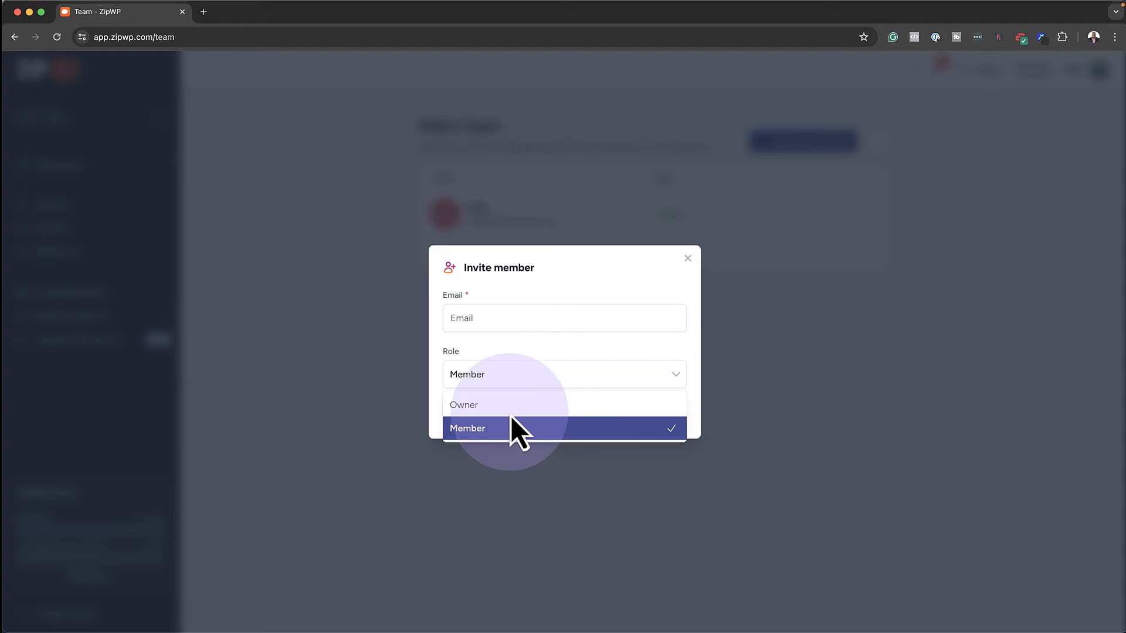
click(325, 384)
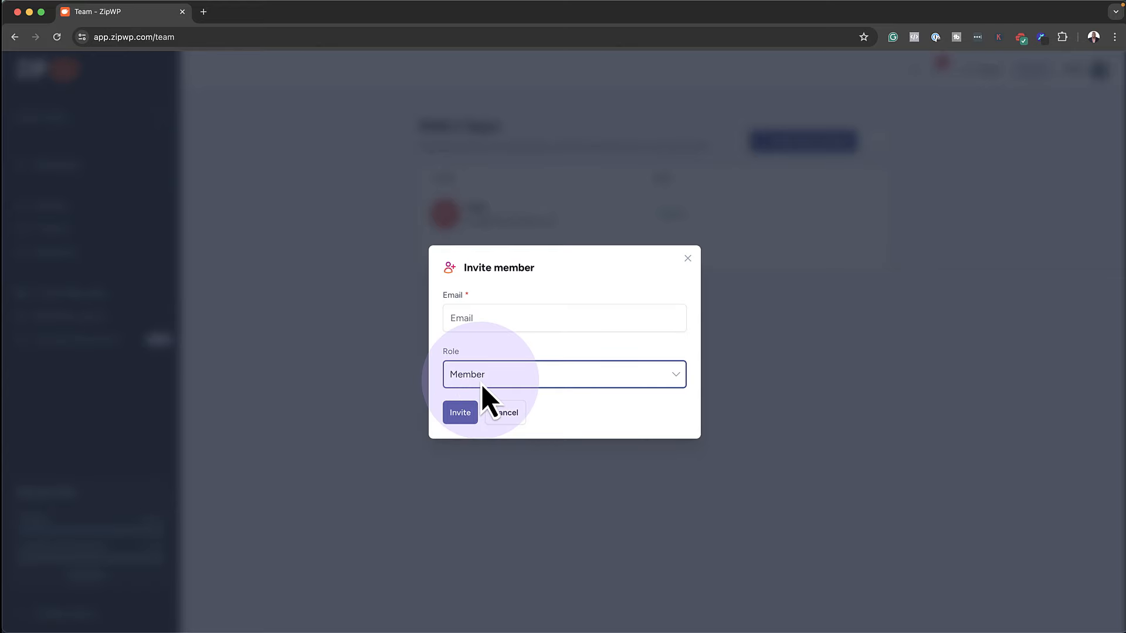
click(497, 414)
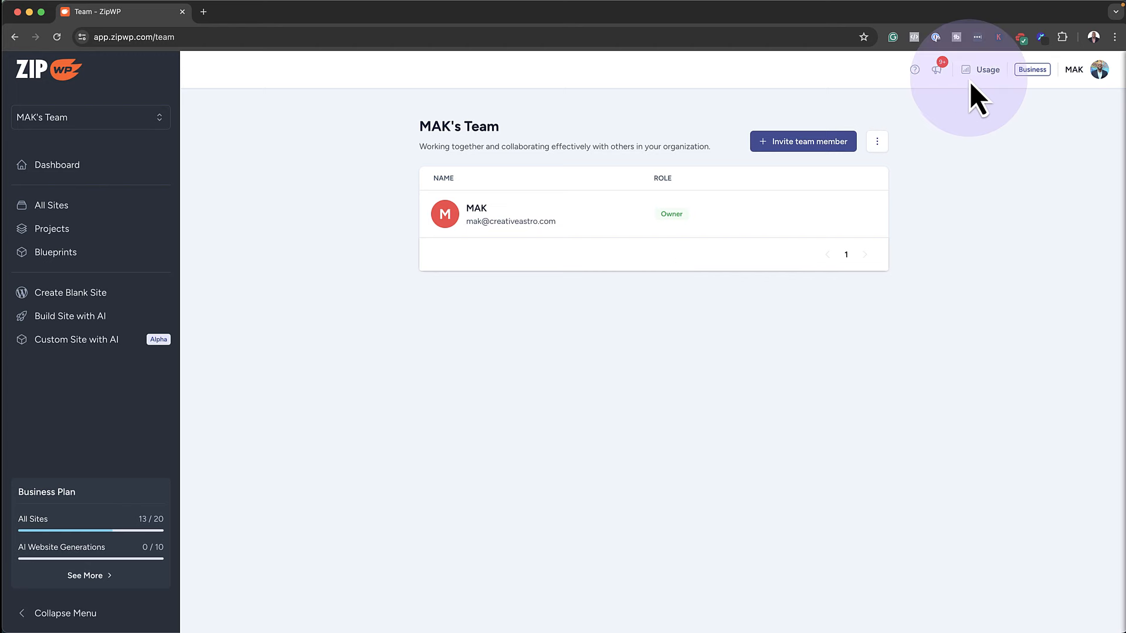
Review the Plan Usage & Limit overview, close it, and start Build Site with AI
click(984, 76)
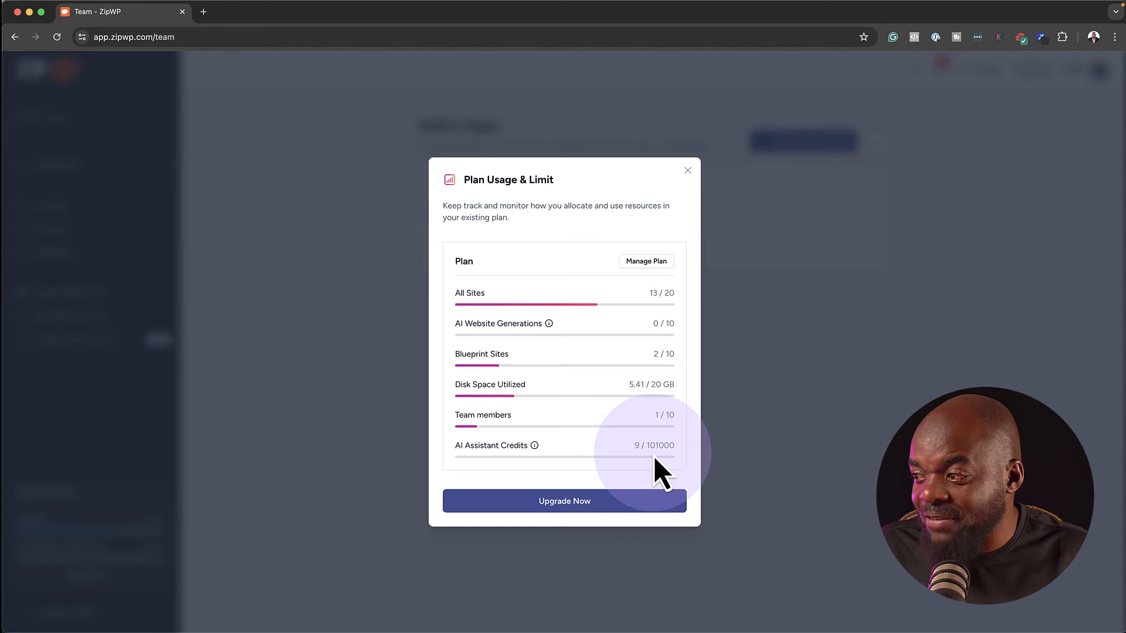
click(690, 168)
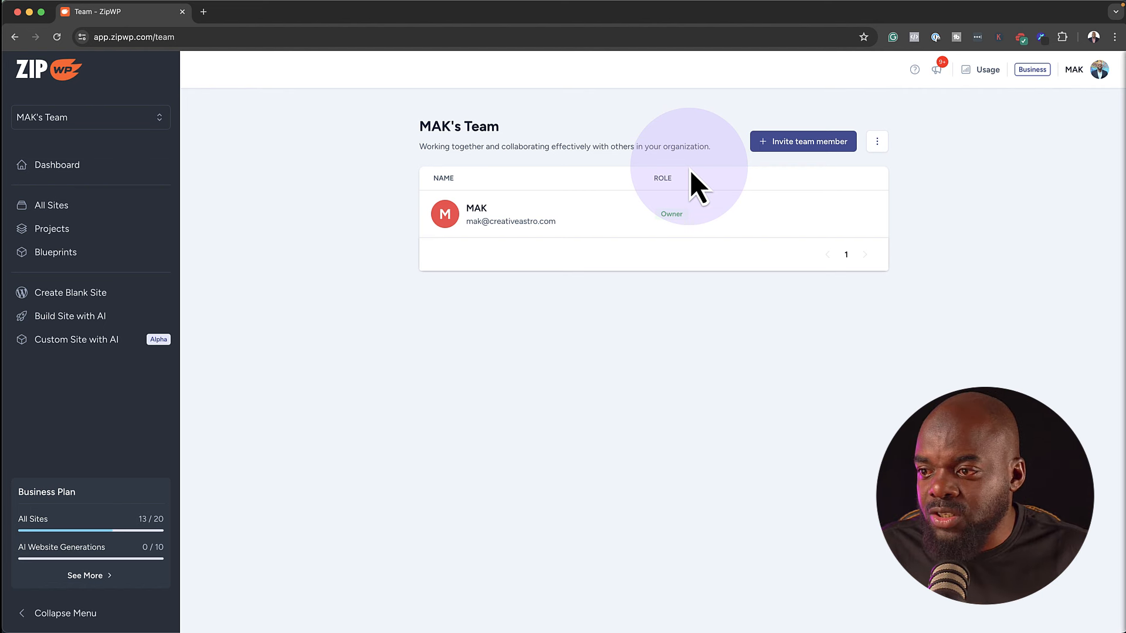
click(107, 319)
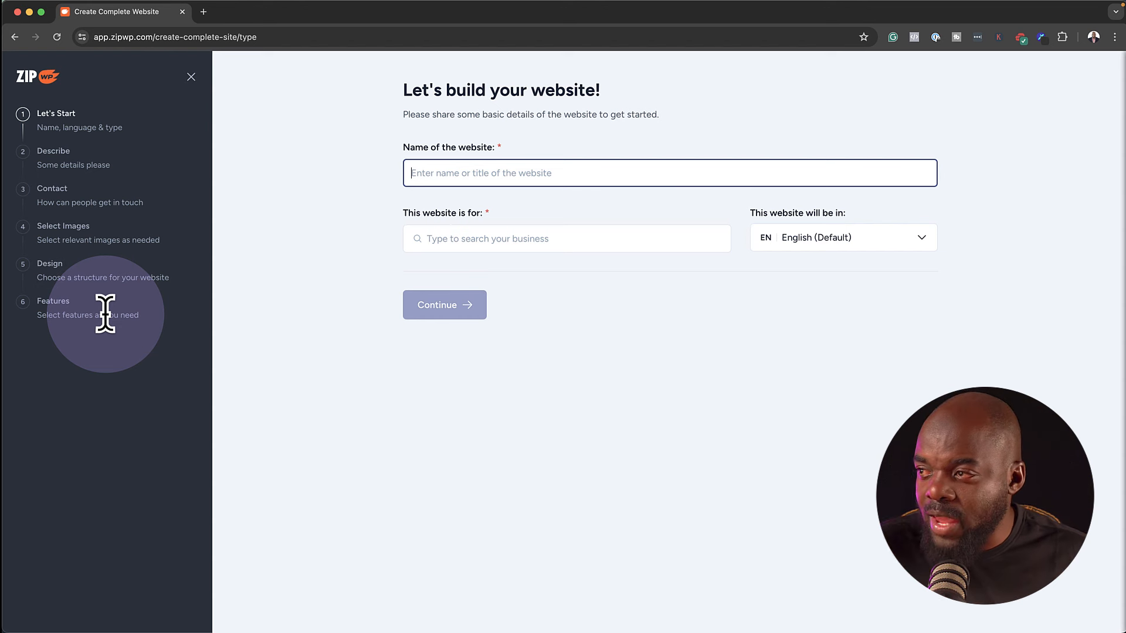
Enter 'Mak Training' as the website name, choose Gym as the business type, and continue
text(Mak Training)
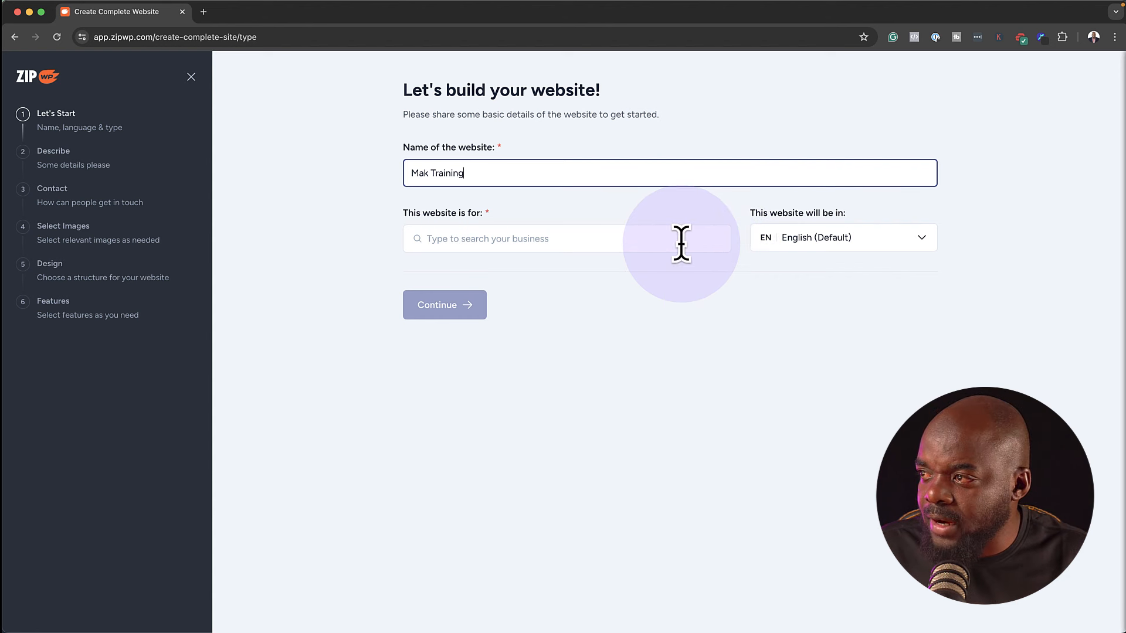
click(681, 244)
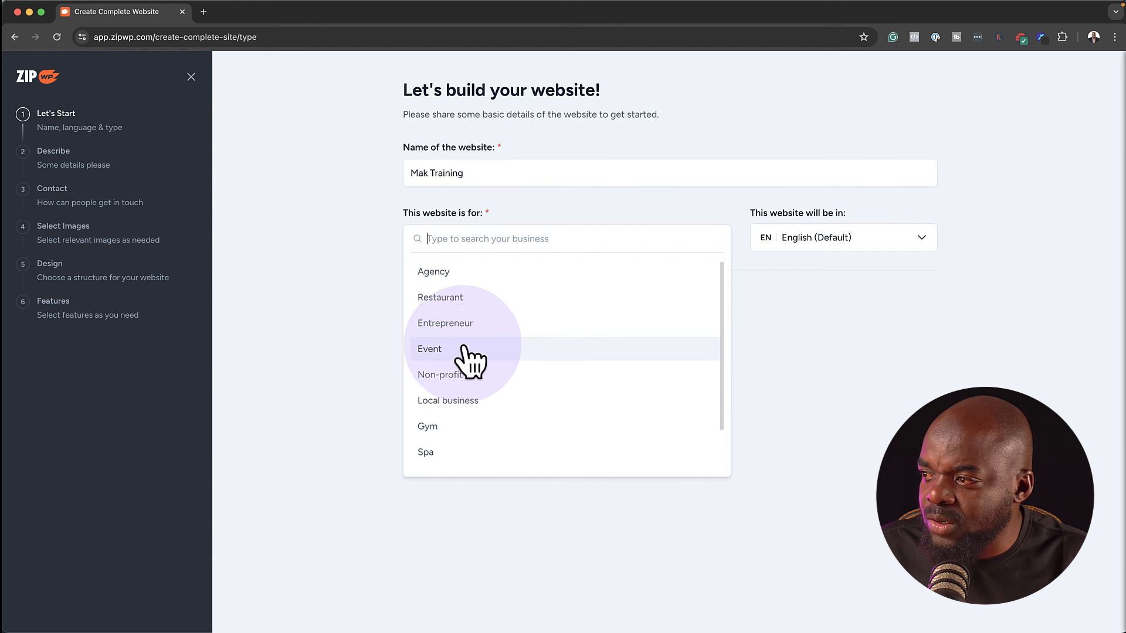
click(469, 427)
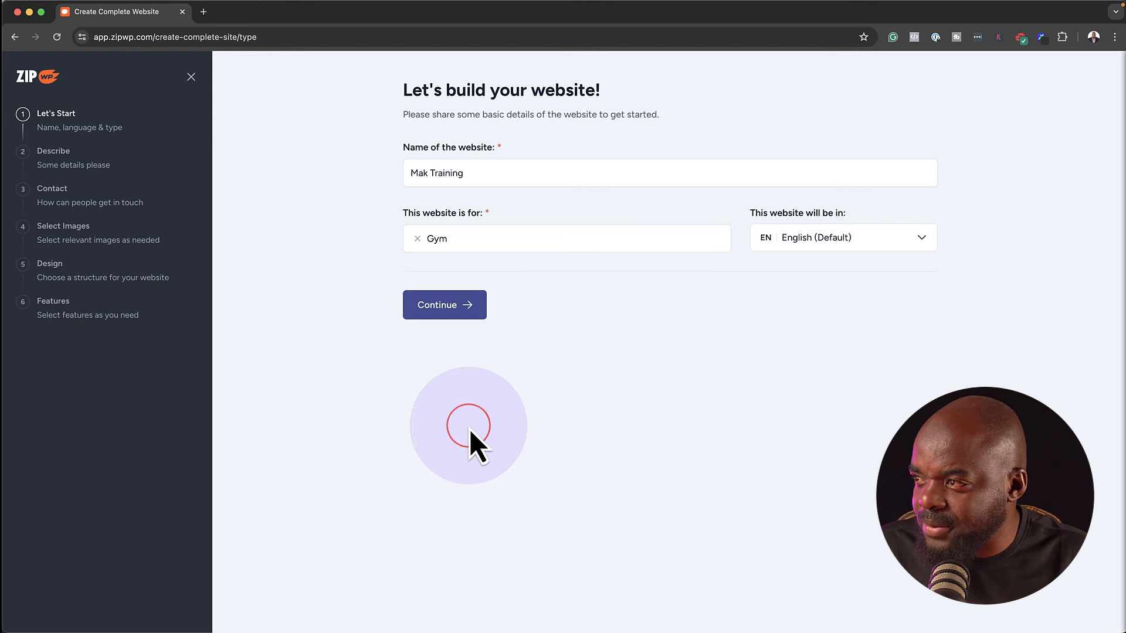
click(453, 305)
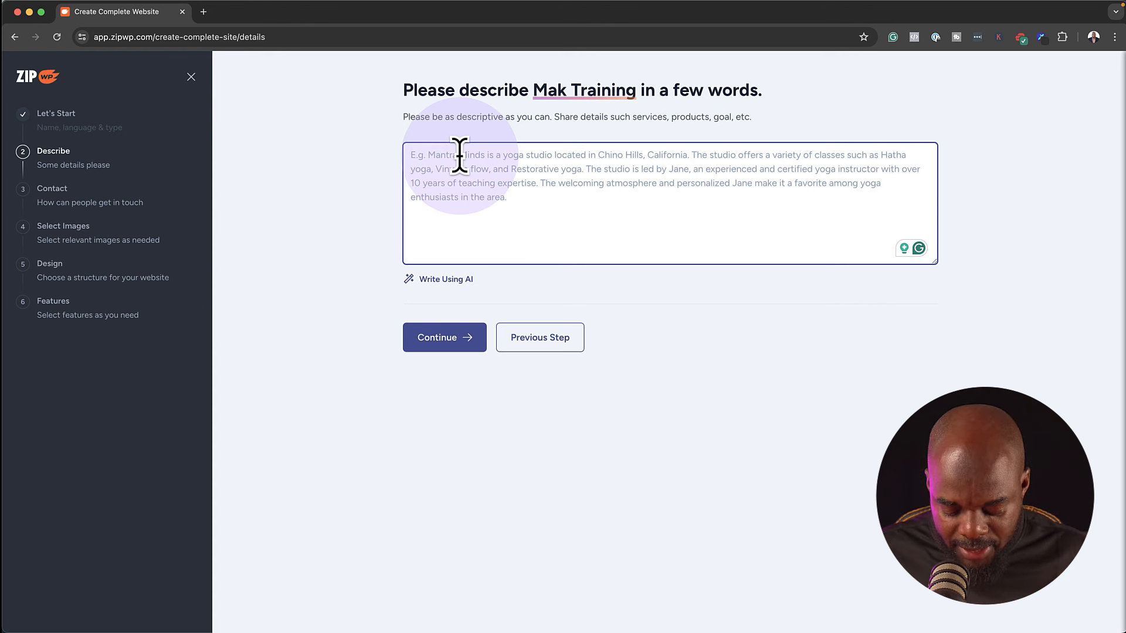
Paste the gym description, correct 'personalised' to 'personalized', and have AI improve it
text(Mak Training is a gym for professional sportsmen. We also provide personalised meal plans.)
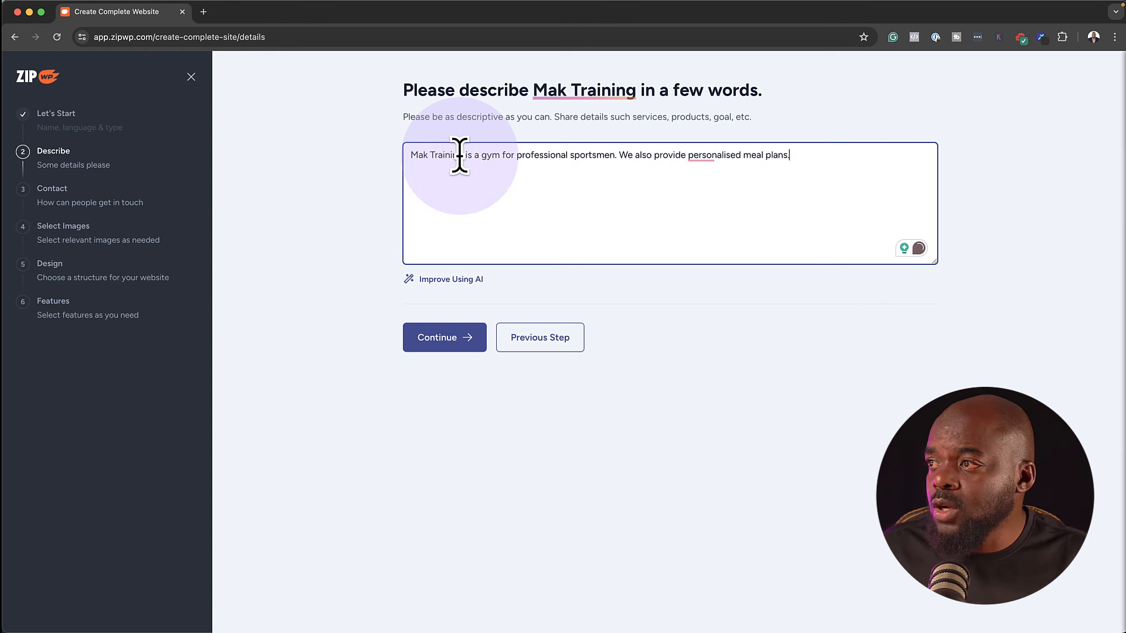
click(701, 156)
click(711, 188)
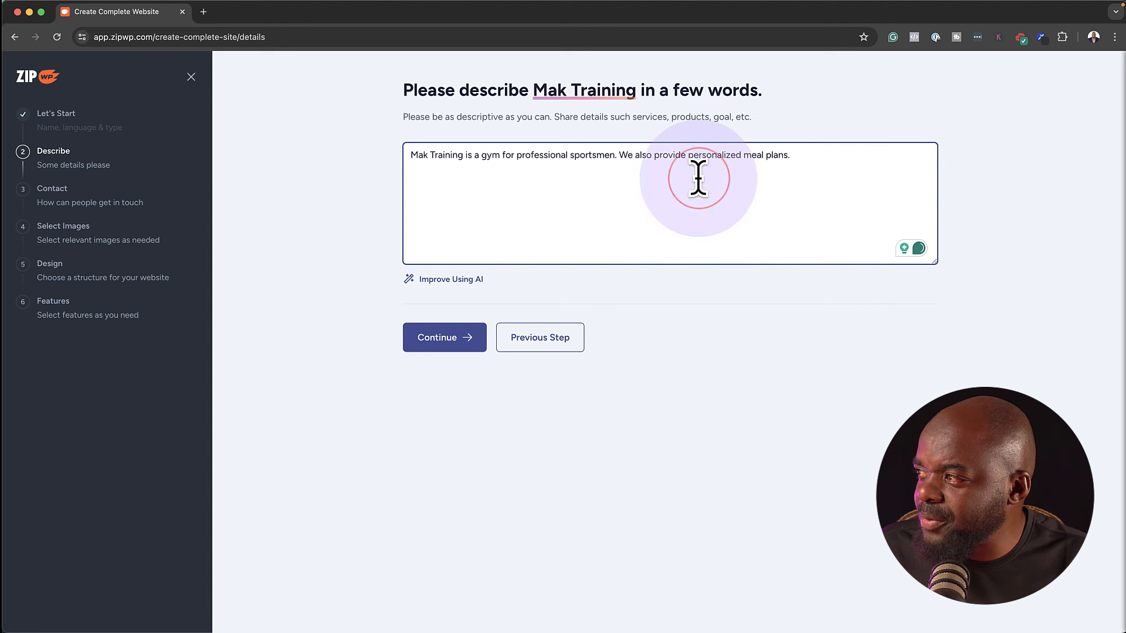
click(467, 283)
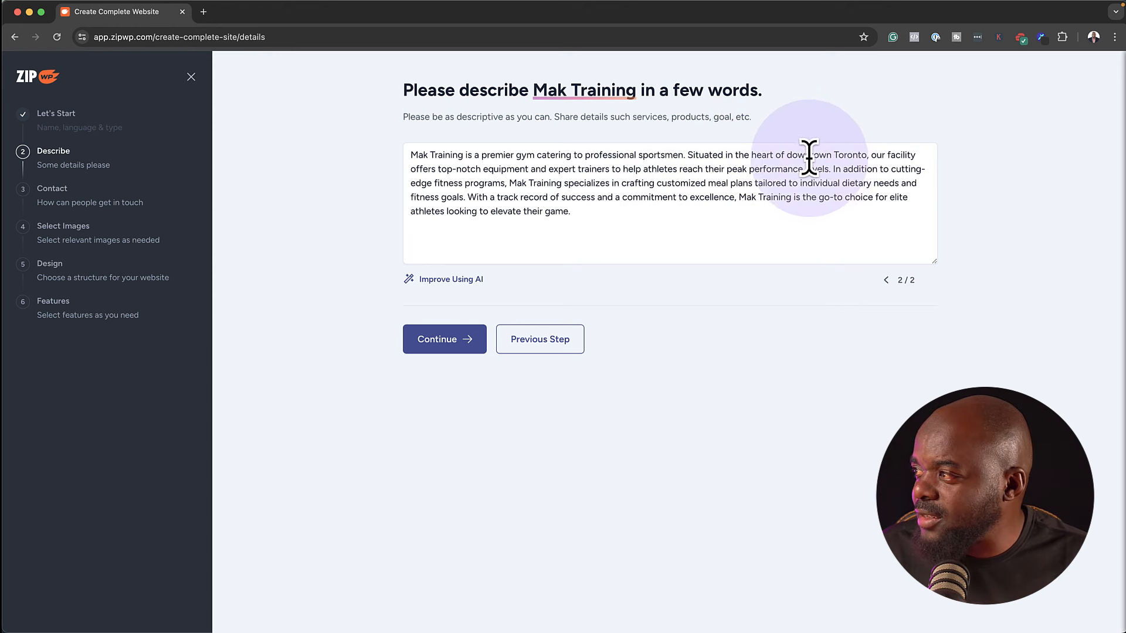
Replace 'downtown Toronto' with 'London' in the description and continue to contact details
drag(787, 155, 867, 157)
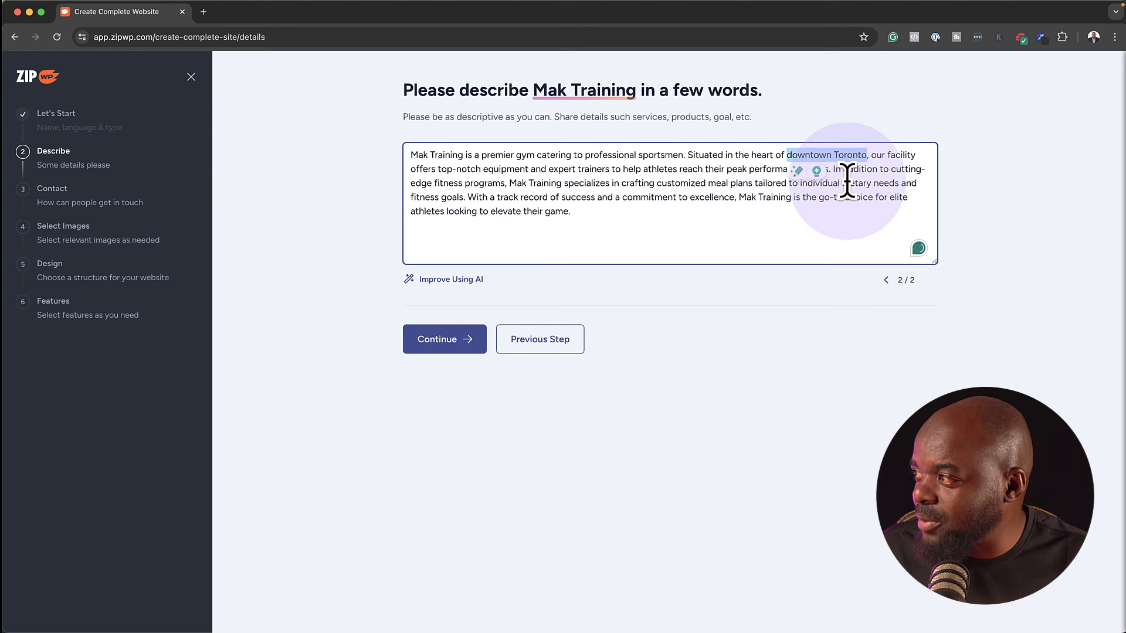
text(London)
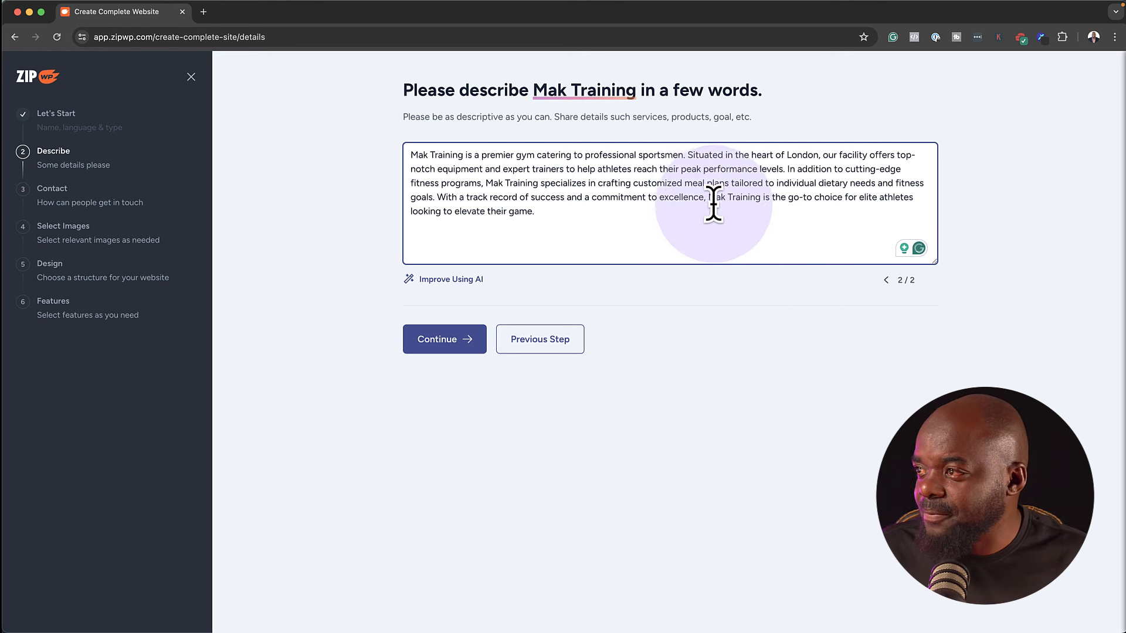
click(444, 346)
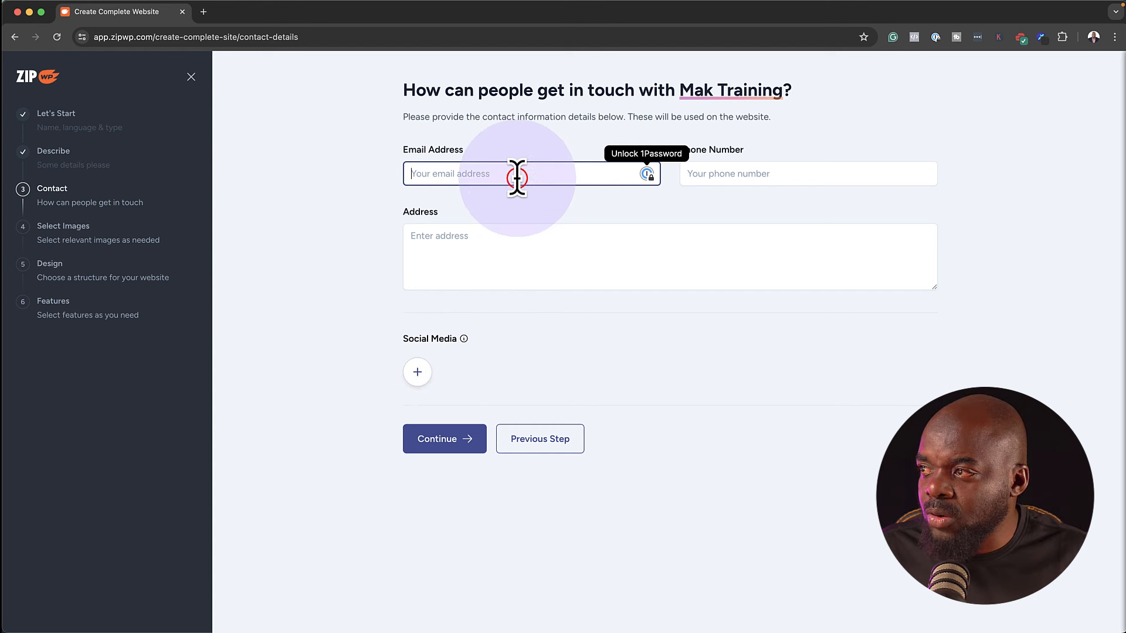
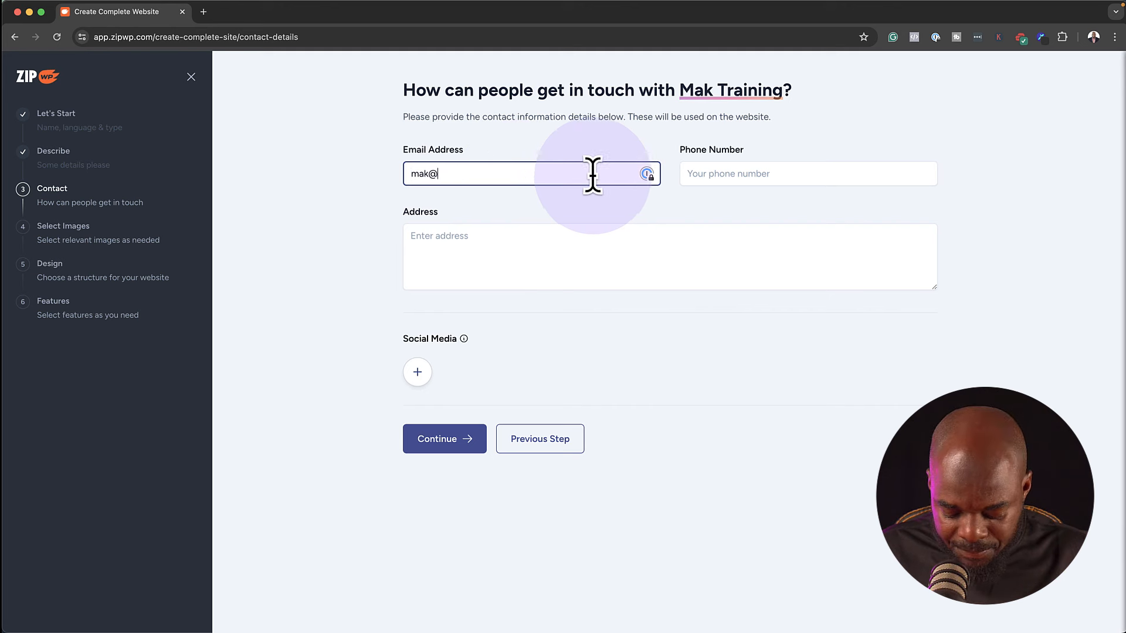
Enter the business e-mail address and phone number, then start the business address
click(786, 170)
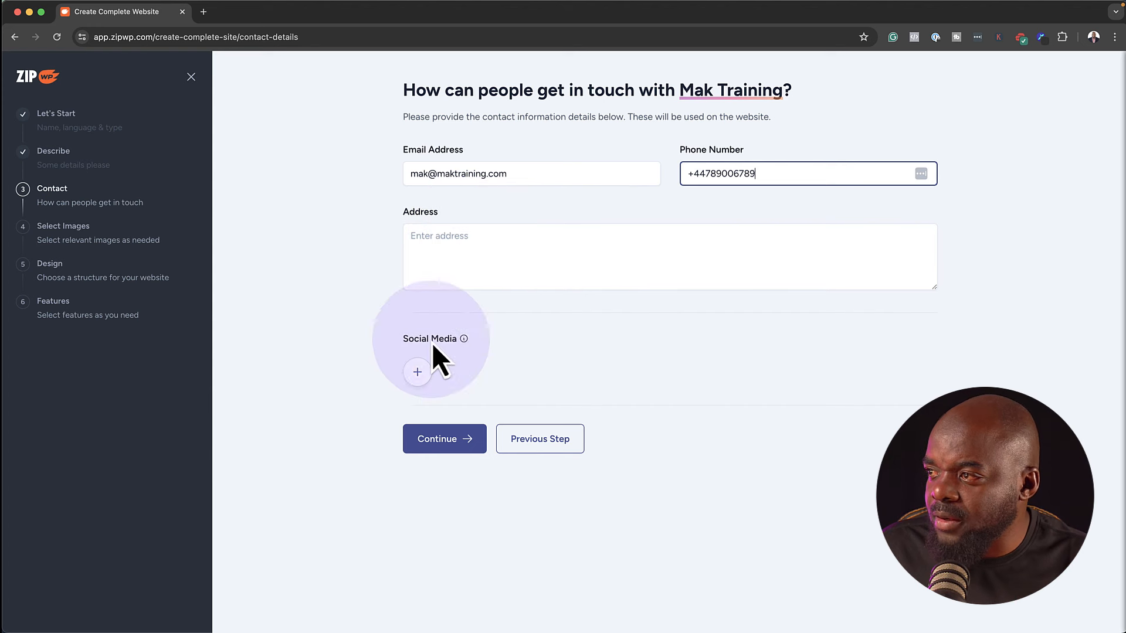
click(459, 252)
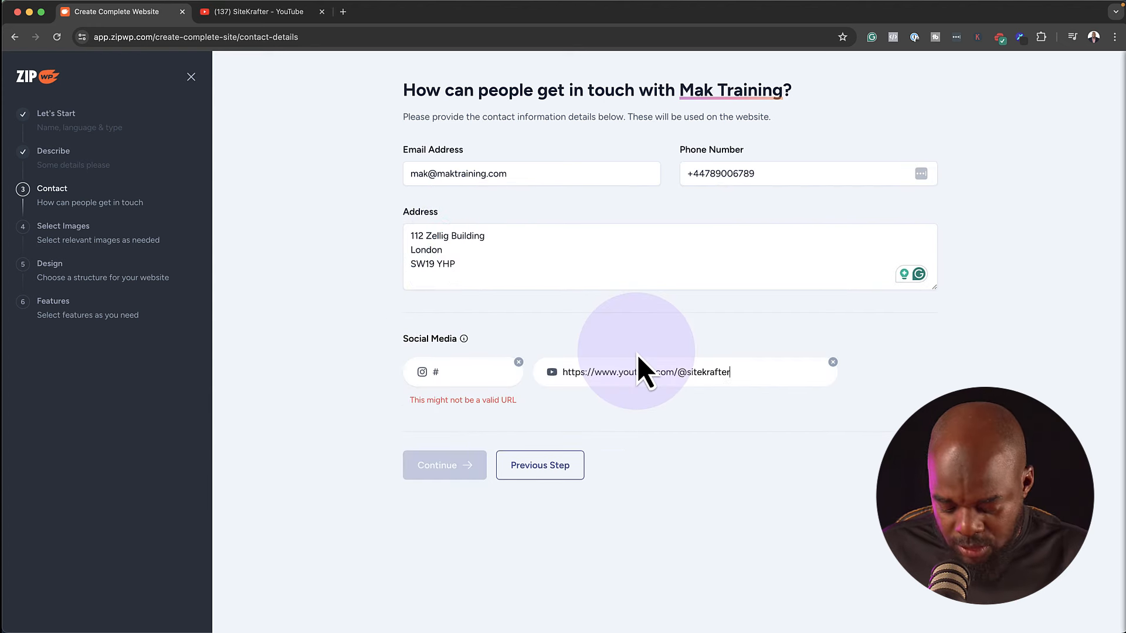
Finish the YouTube link, remove the invalid Instagram link, and continue to images
click(867, 381)
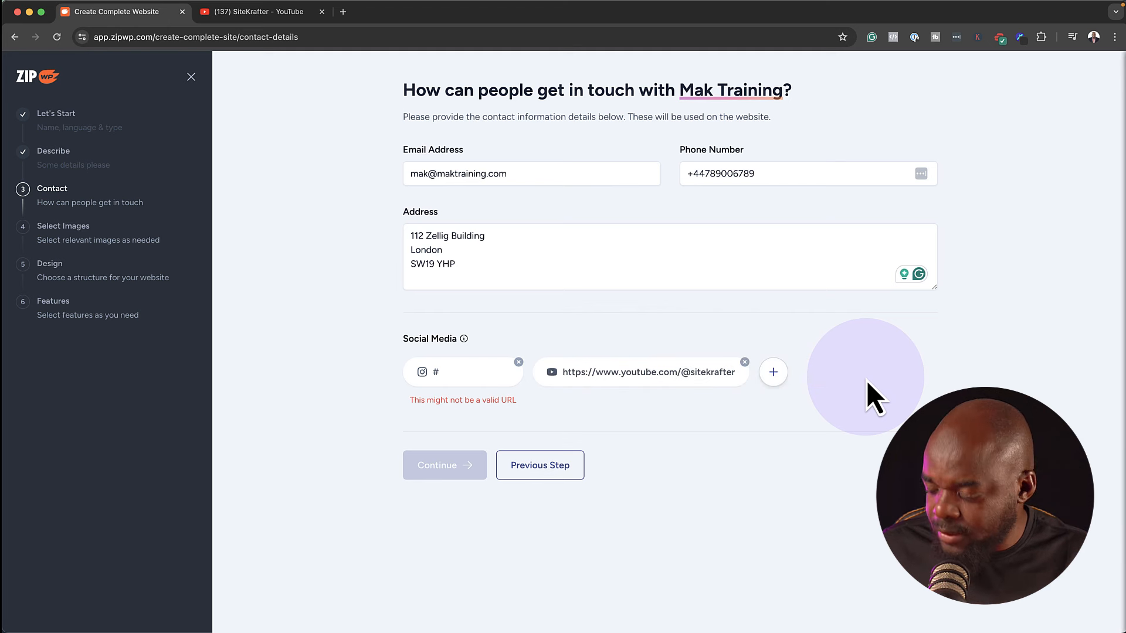
click(519, 362)
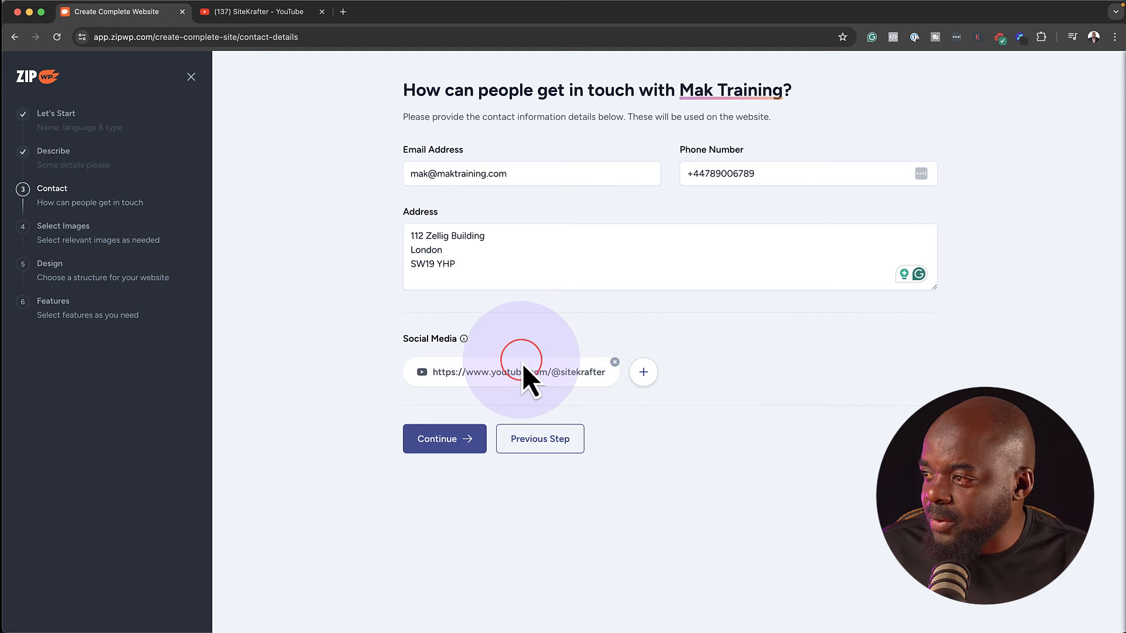
click(445, 440)
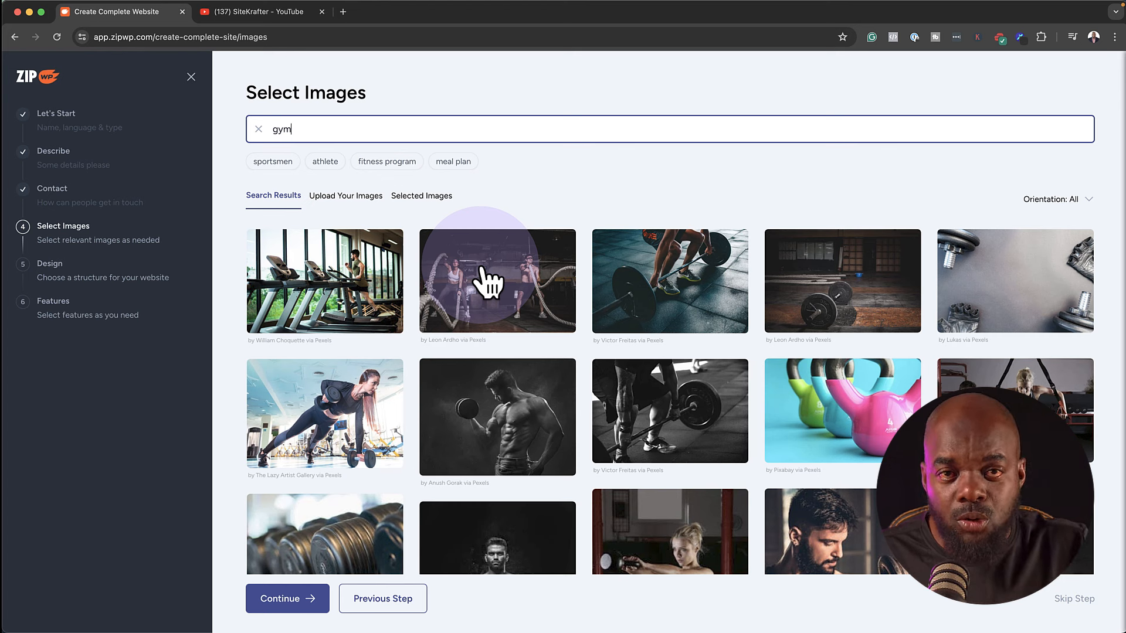
Select the treadmill, woman with dumbbell, man with barbell and woman cooking photos
click(383, 287)
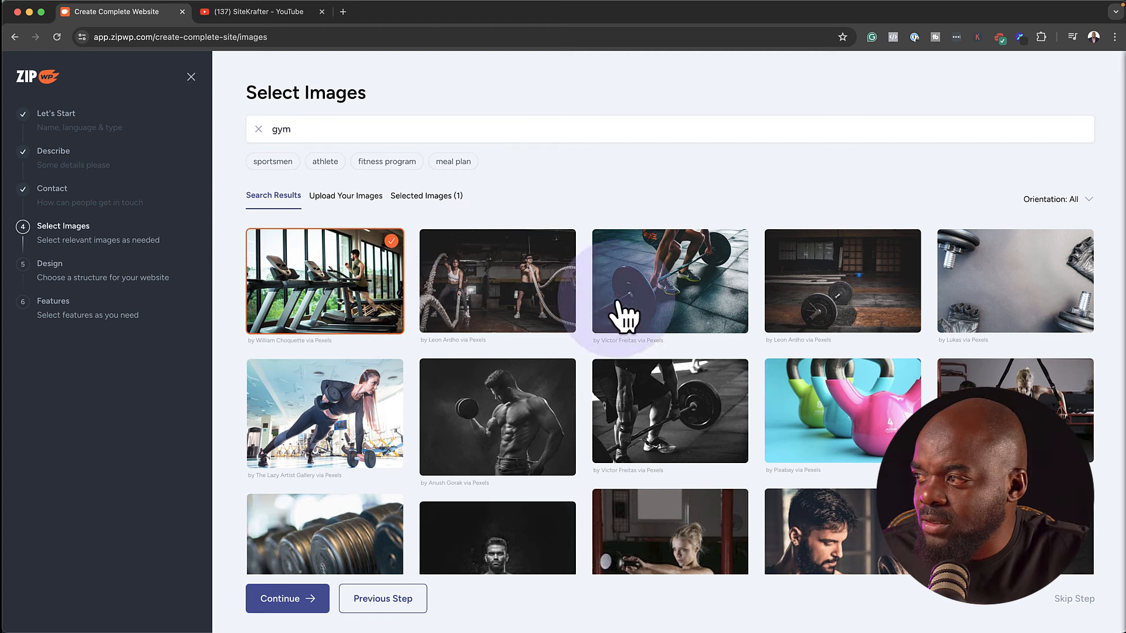
click(377, 422)
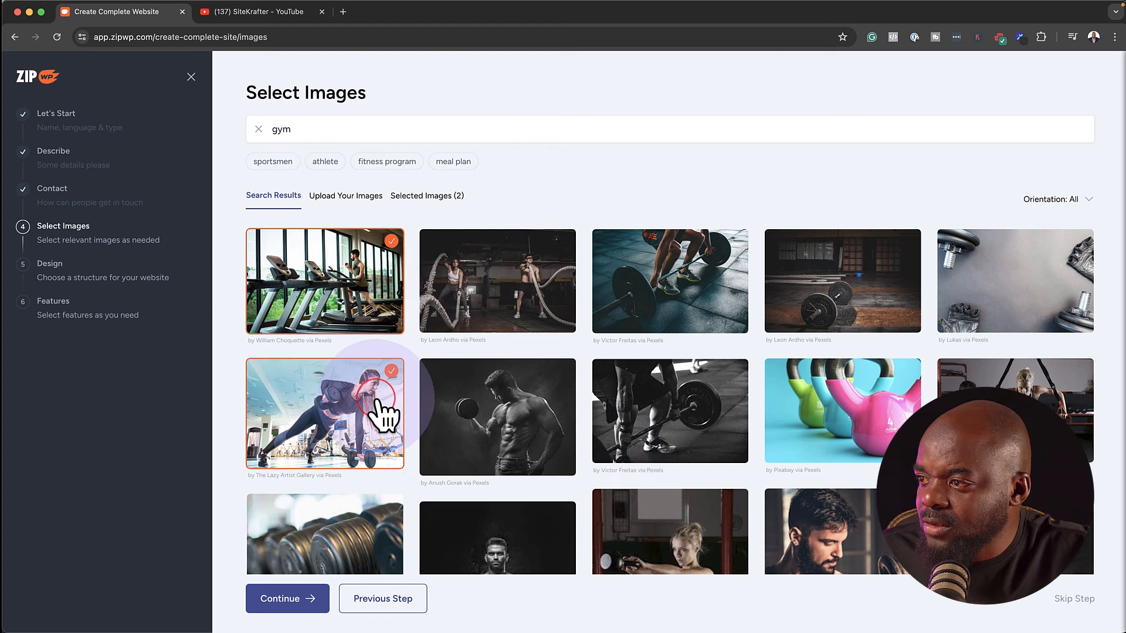
scroll(510, 410, down, 1)
scroll(508, 414, down, 5)
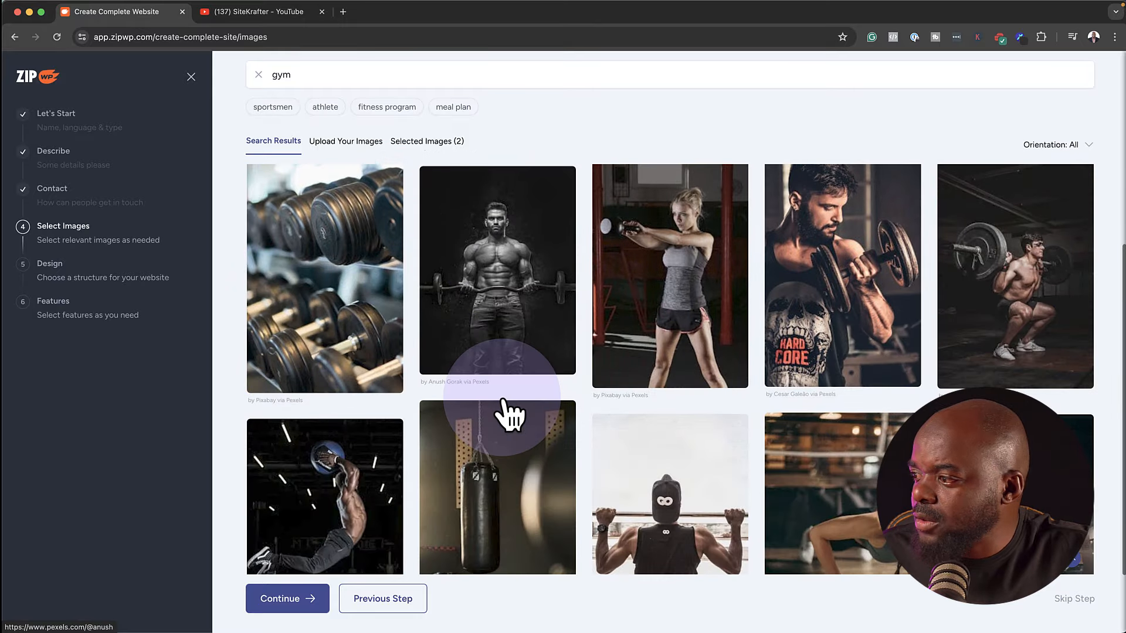
click(538, 273)
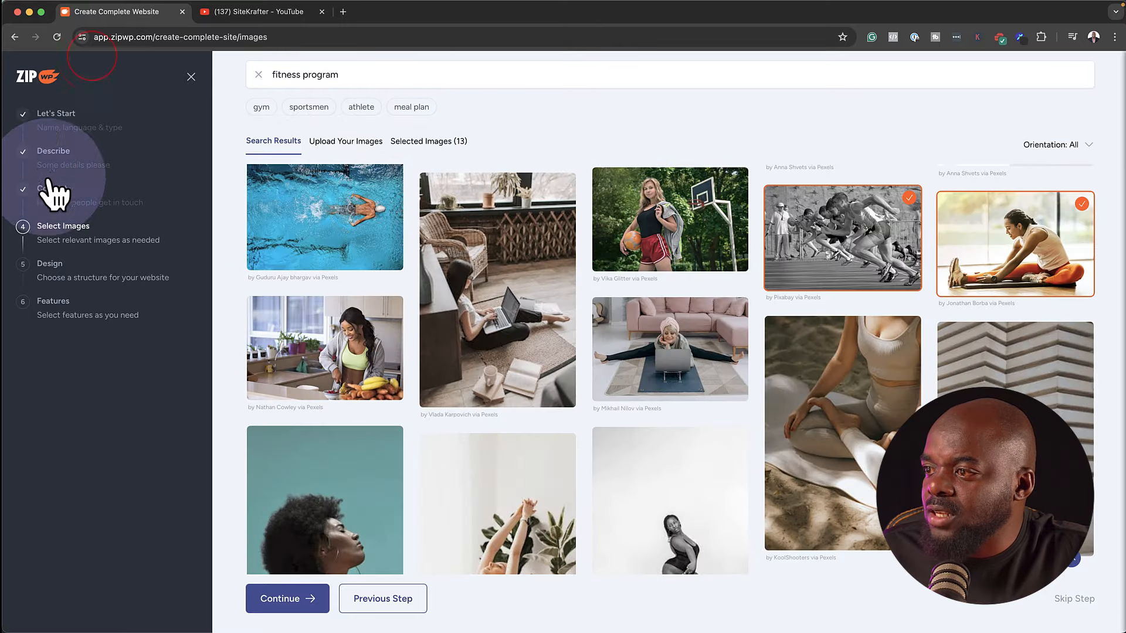
click(275, 339)
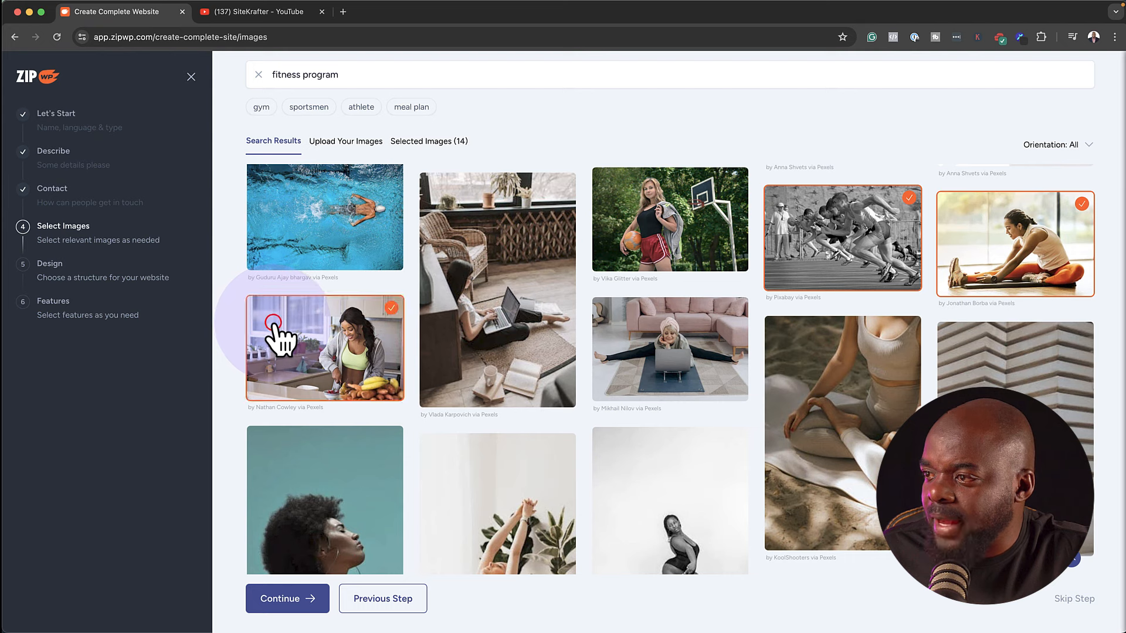
Search 'meal plan', add the meal-prep, soup bowl, pizza and noodle salad photos, and continue
click(430, 108)
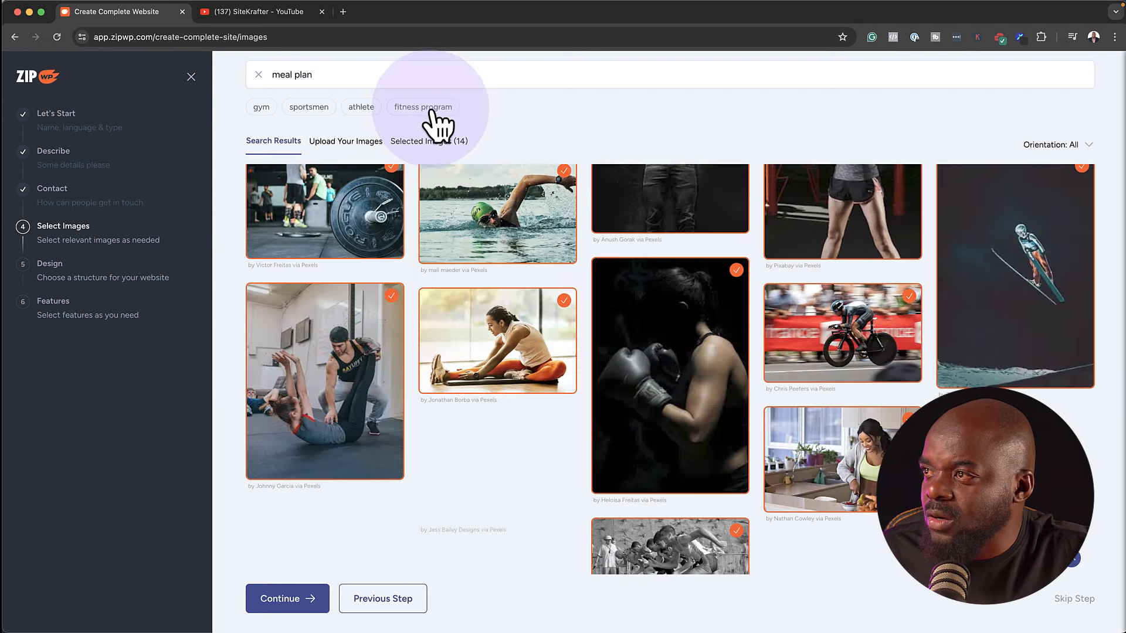
scroll(558, 375, down, 2)
scroll(564, 387, down, 5)
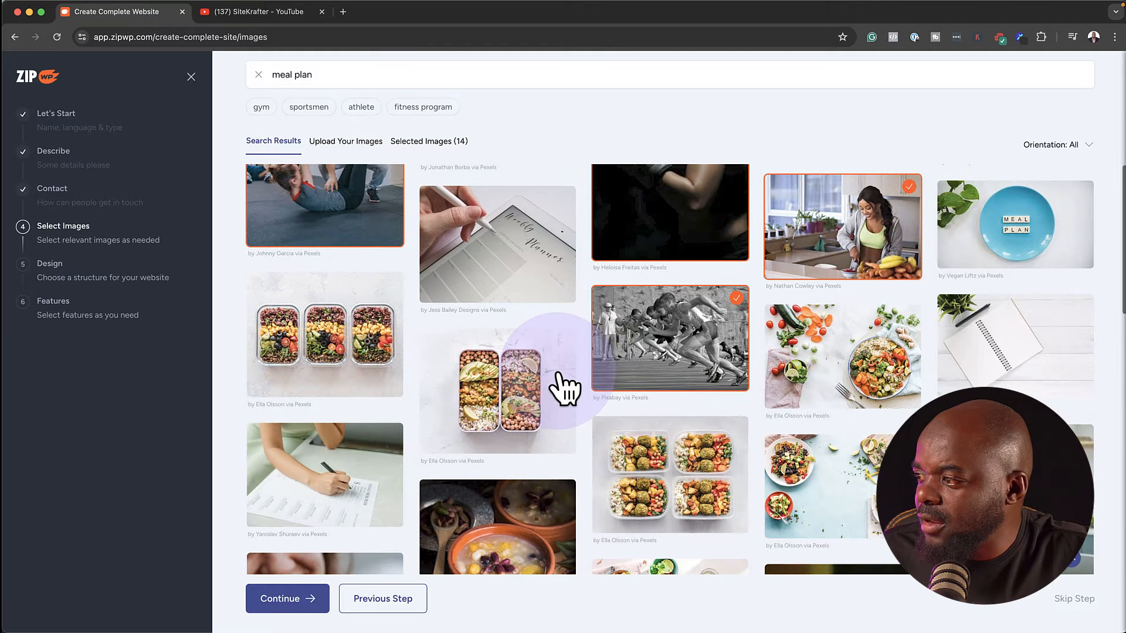
click(346, 311)
scroll(485, 402, down, 2)
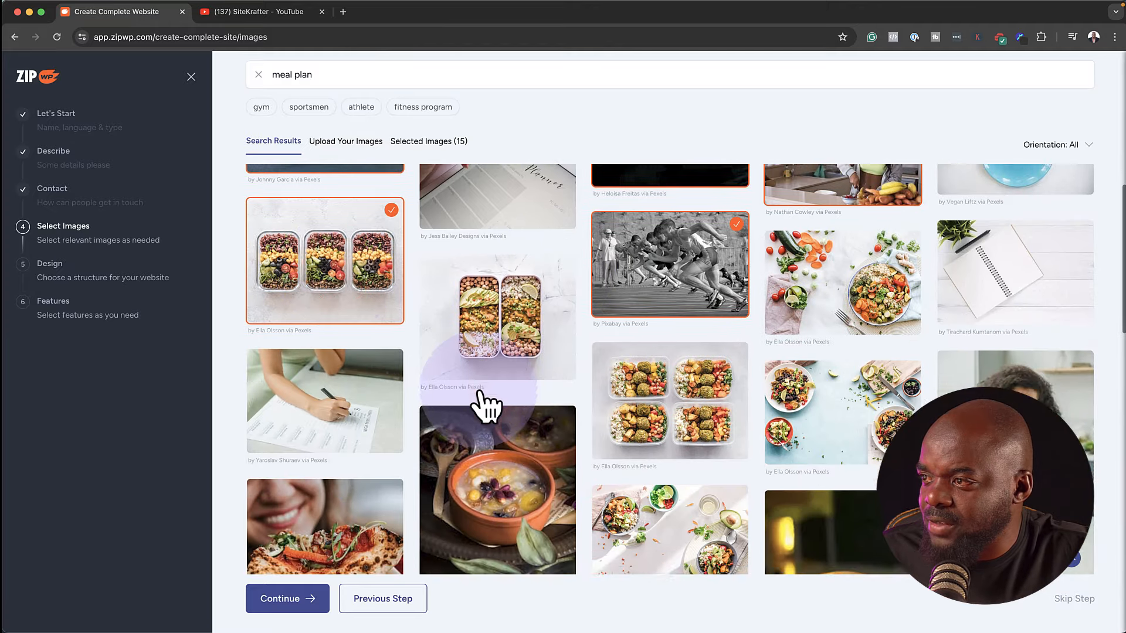
scroll(492, 393, down, 3)
click(537, 396)
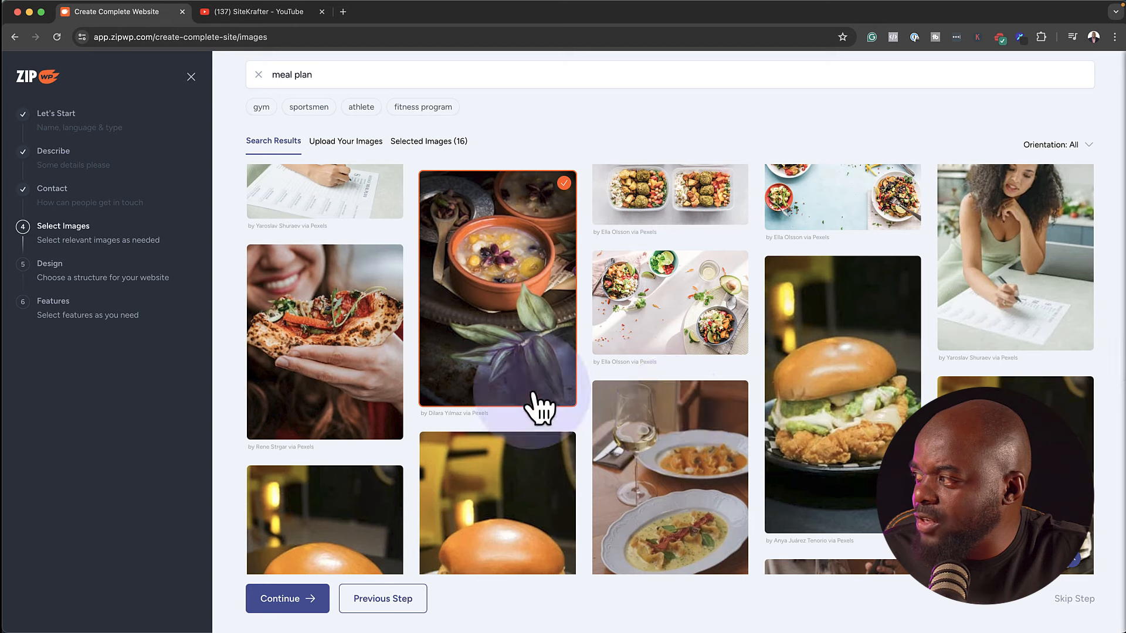
click(279, 350)
scroll(737, 445, down, 8)
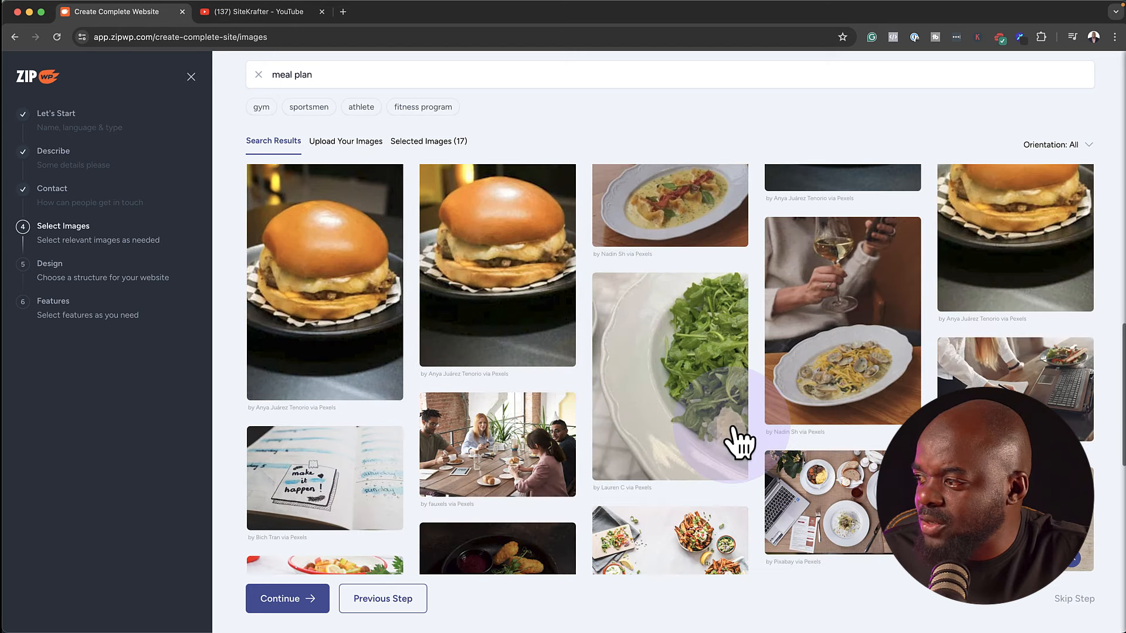
click(375, 519)
scroll(504, 464, down, 5)
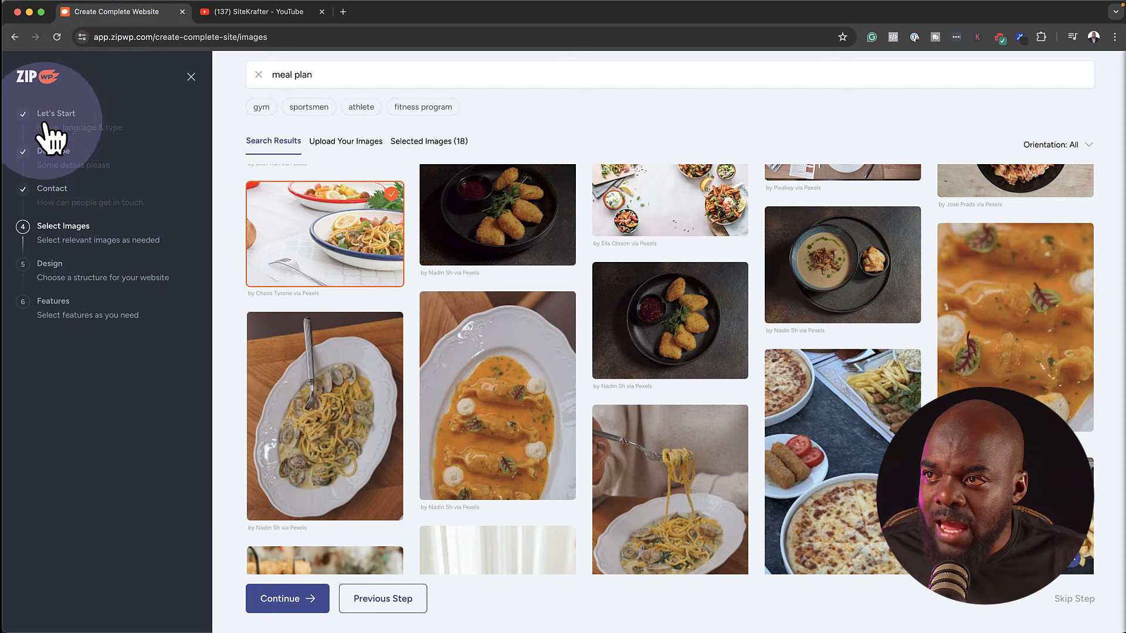
click(277, 598)
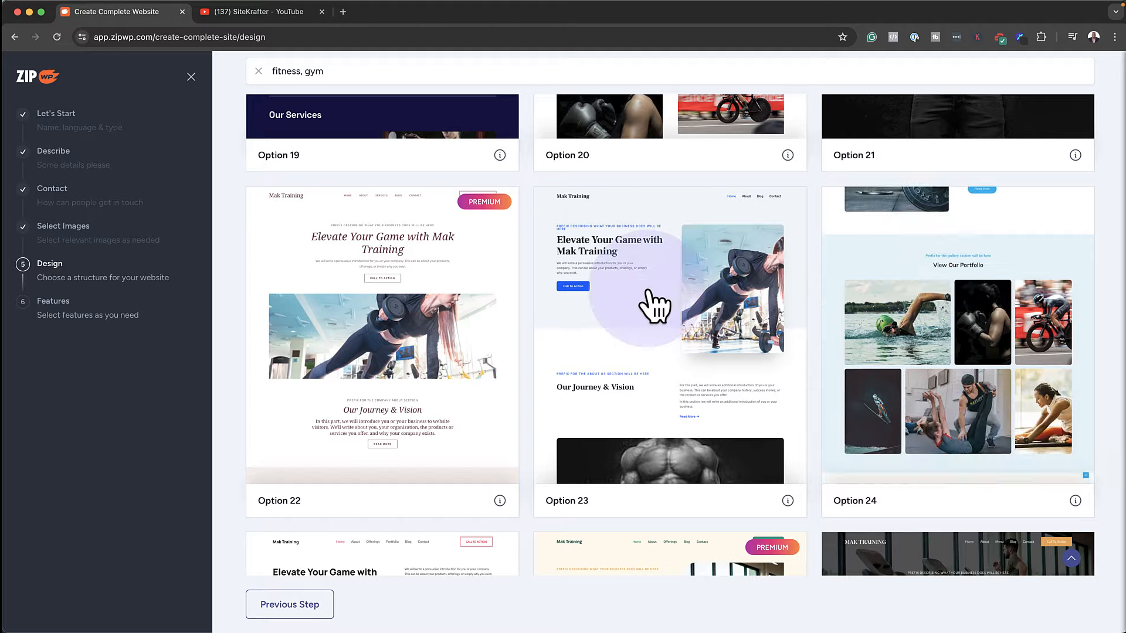
Preview a design and set its fonts to Poppins & Lato after trying Playfair Display
click(392, 252)
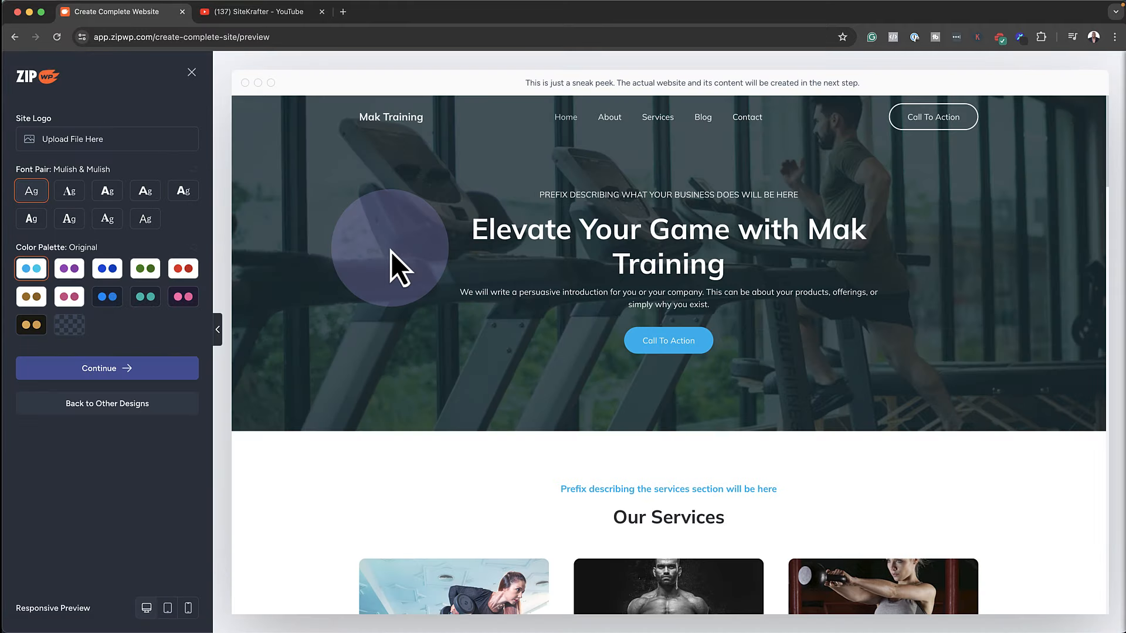
click(70, 192)
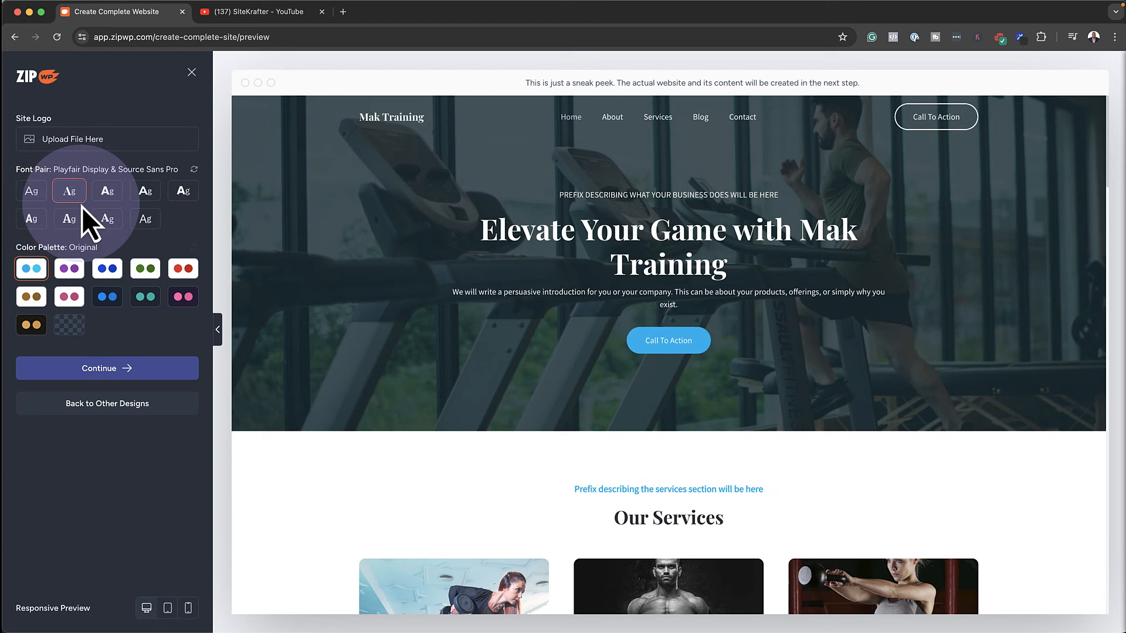
click(107, 193)
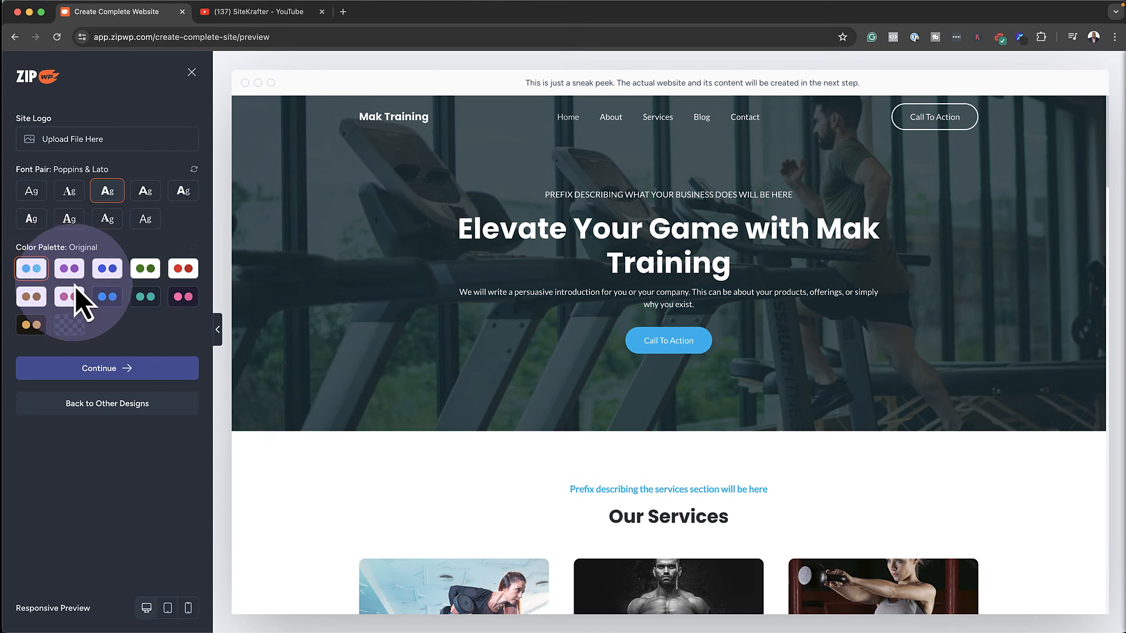
Try the purple, blue, green and Style 7 palettes, settling on teal Style 8
click(73, 271)
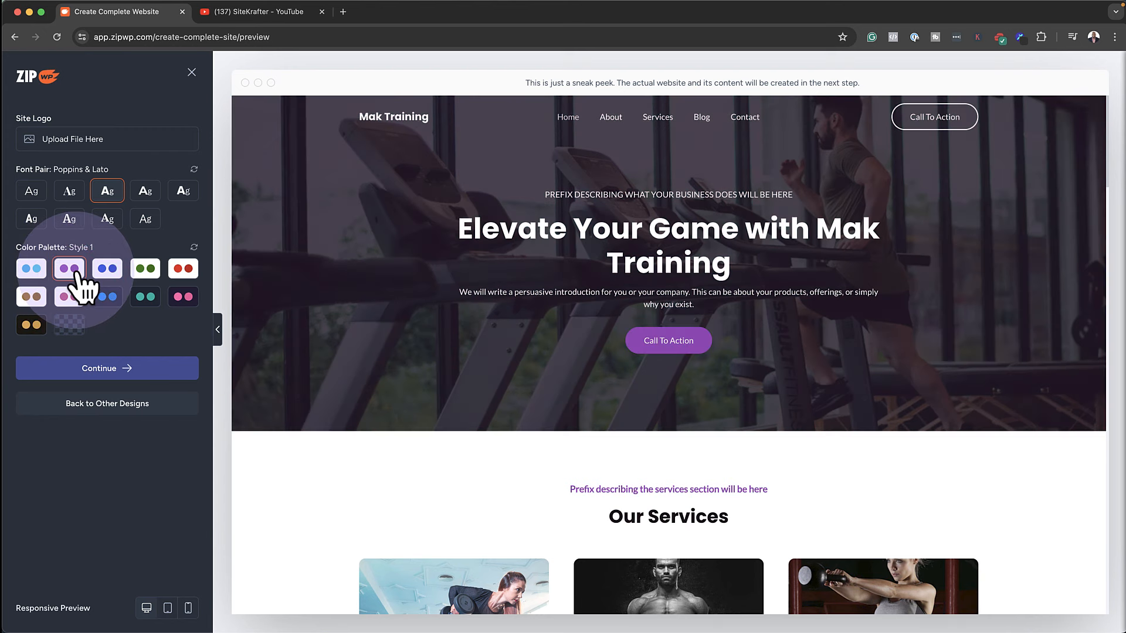
click(108, 270)
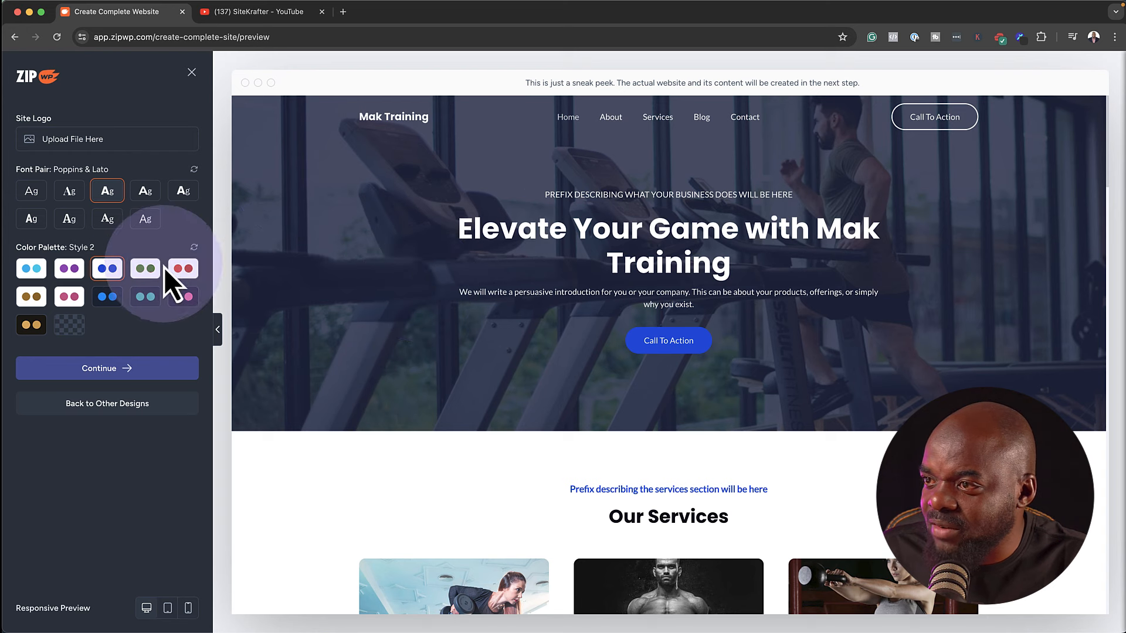
click(148, 270)
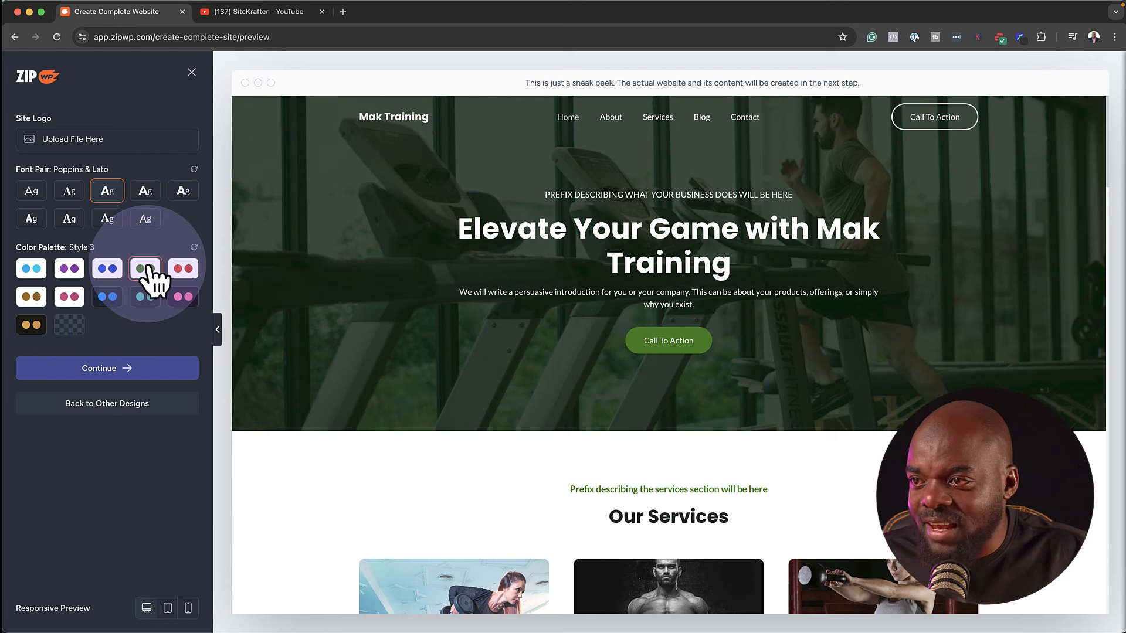
click(110, 298)
scroll(759, 316, down, 1)
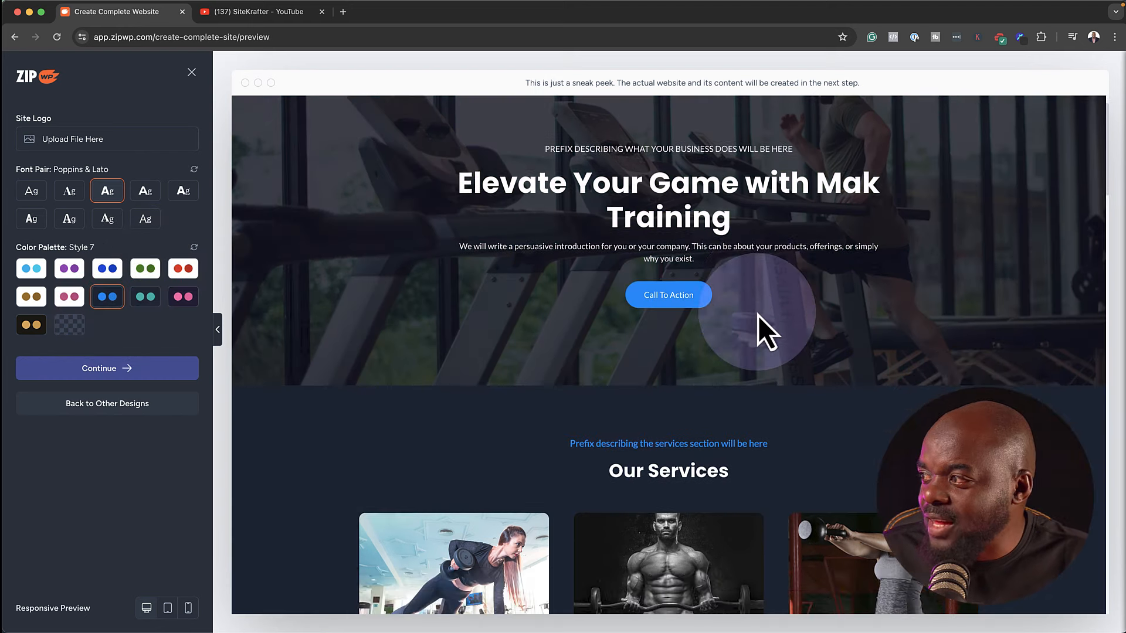
scroll(758, 315, down, 15)
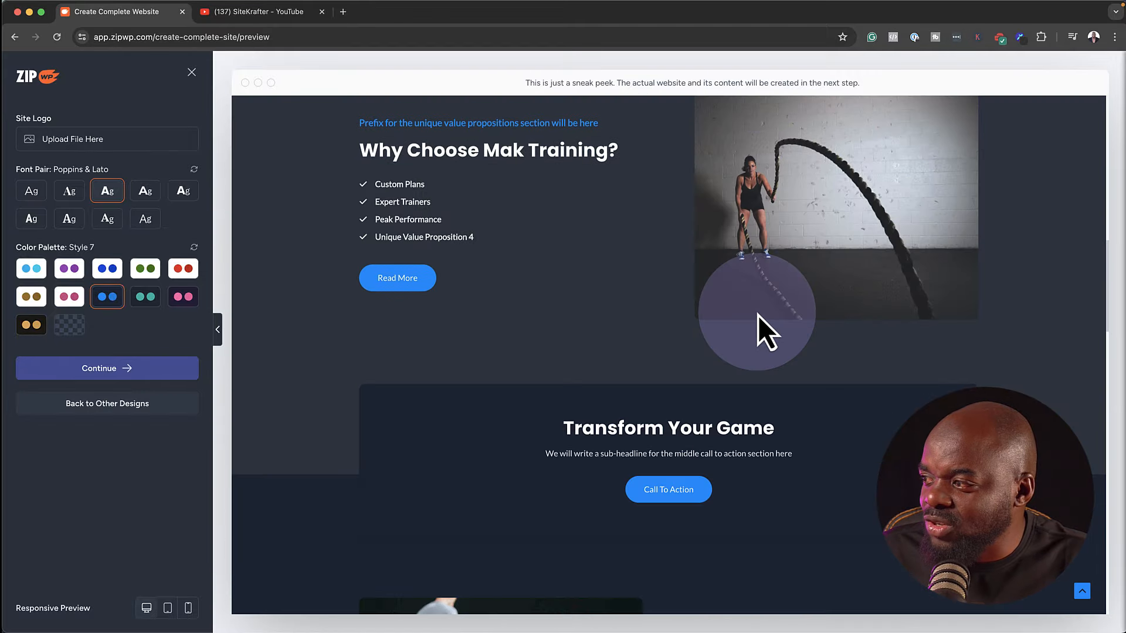
scroll(758, 316, down, 10)
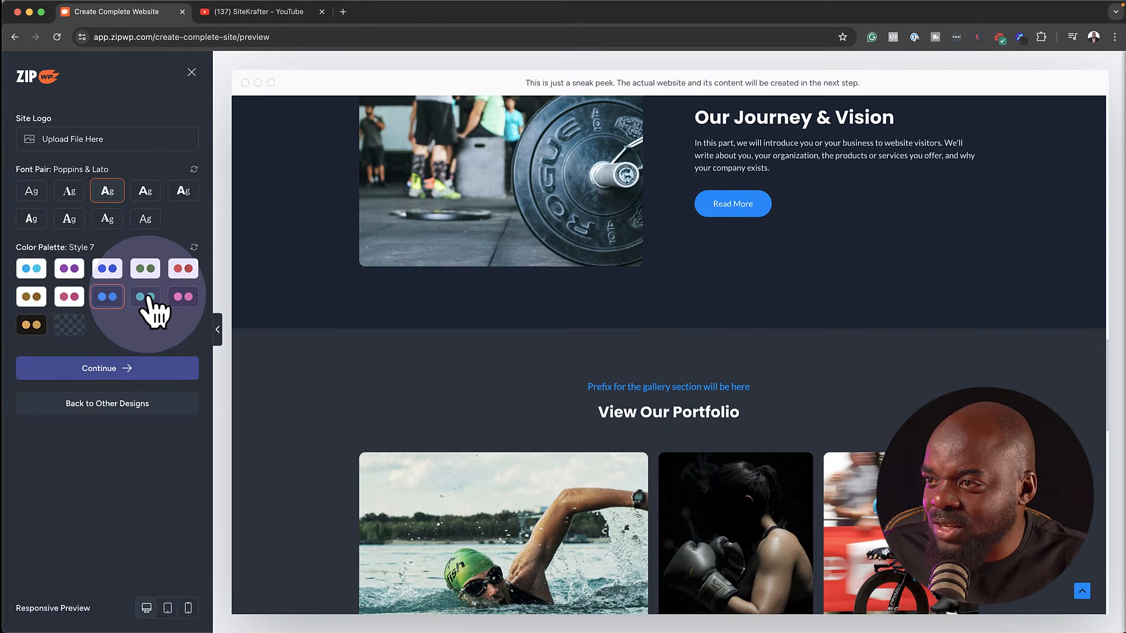
click(147, 297)
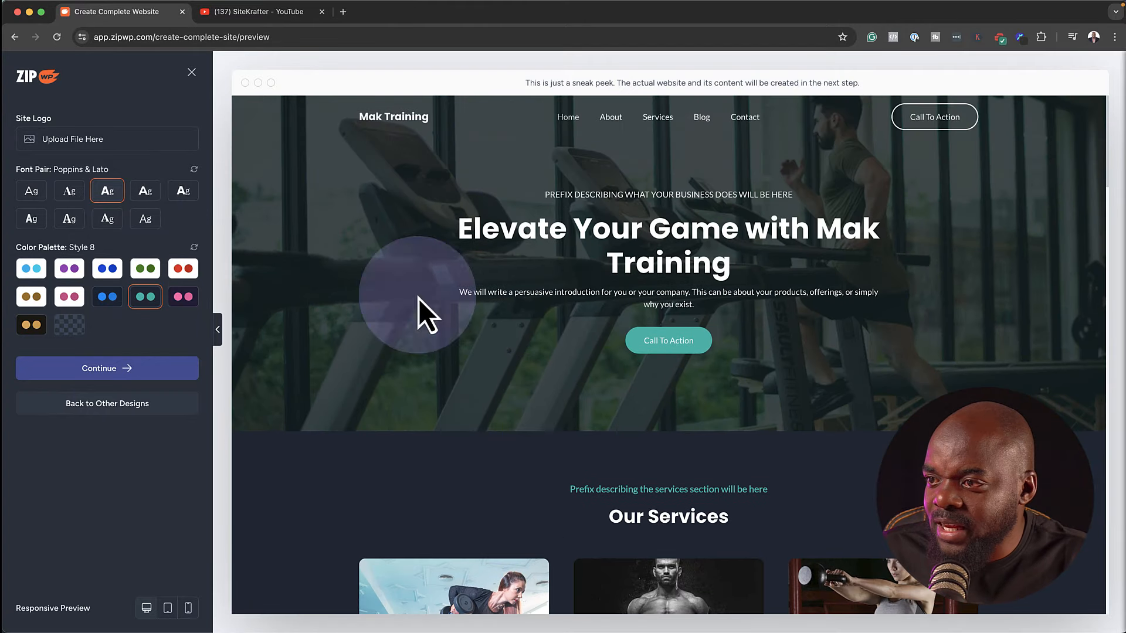
Return to the design list, choose the Option 2 design, and continue to features
click(129, 405)
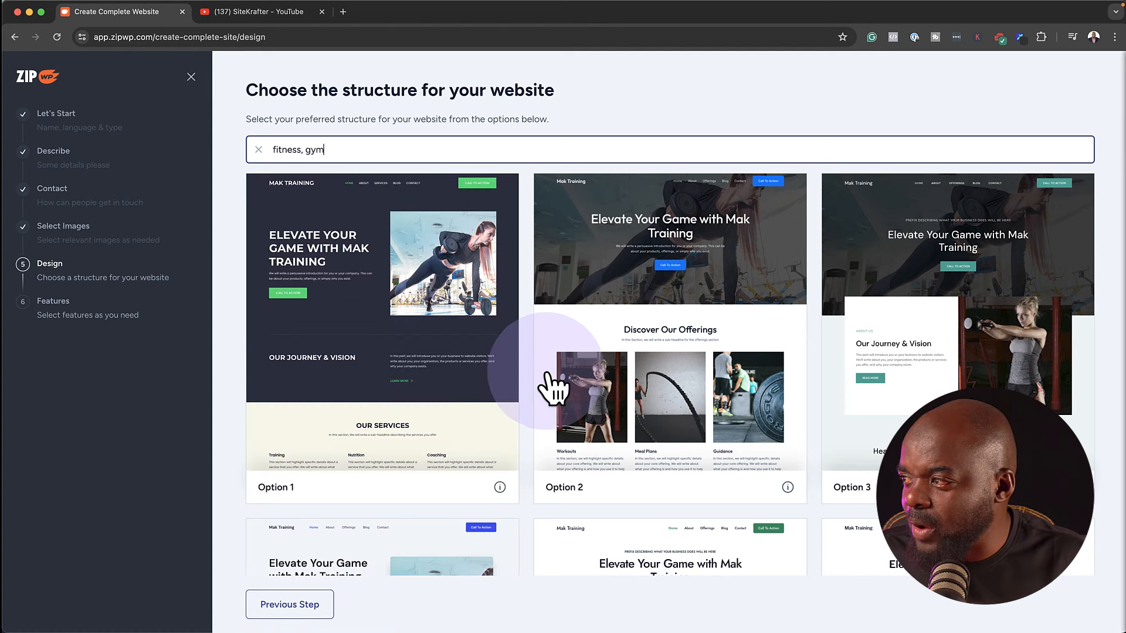
click(665, 414)
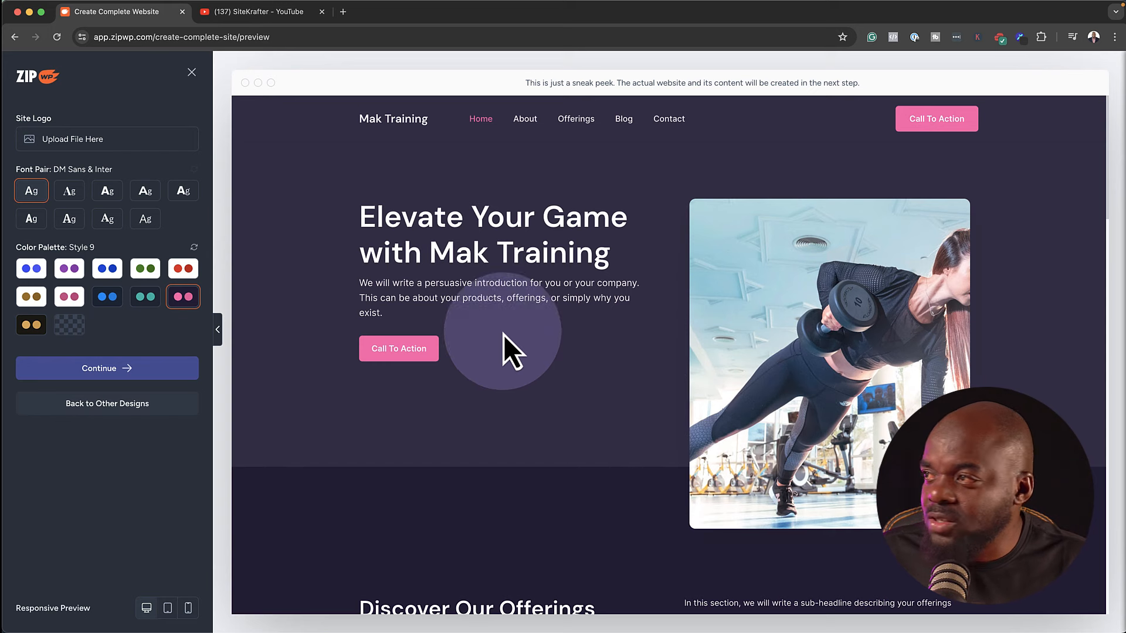
click(124, 382)
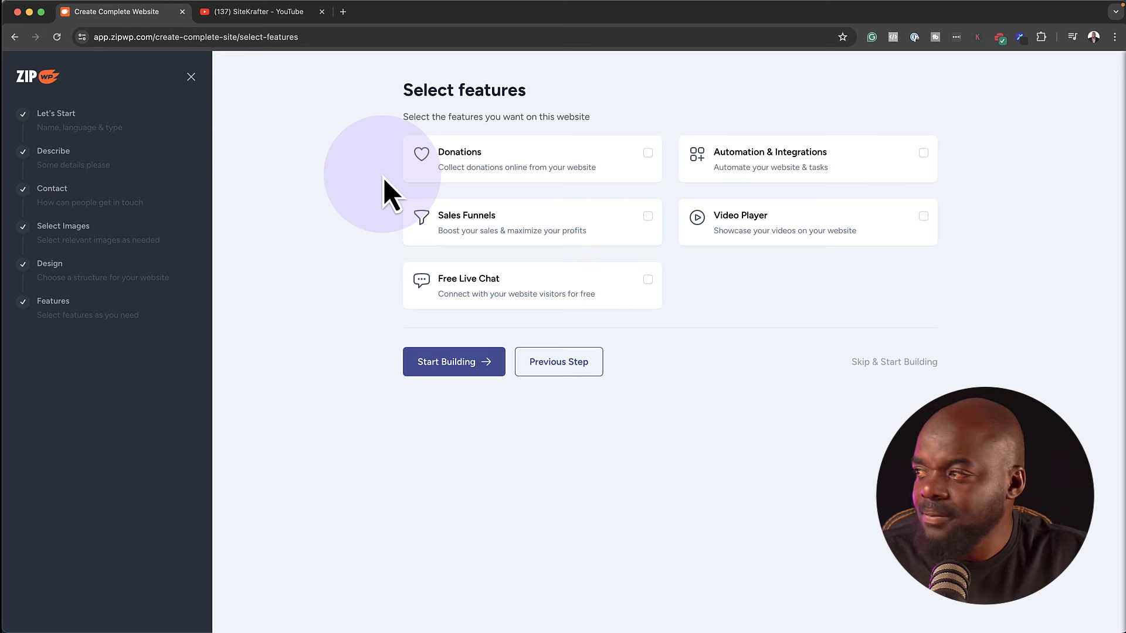
Check Sales Funnels and Video Player, then choose Start Building to reach the confirmation
click(648, 217)
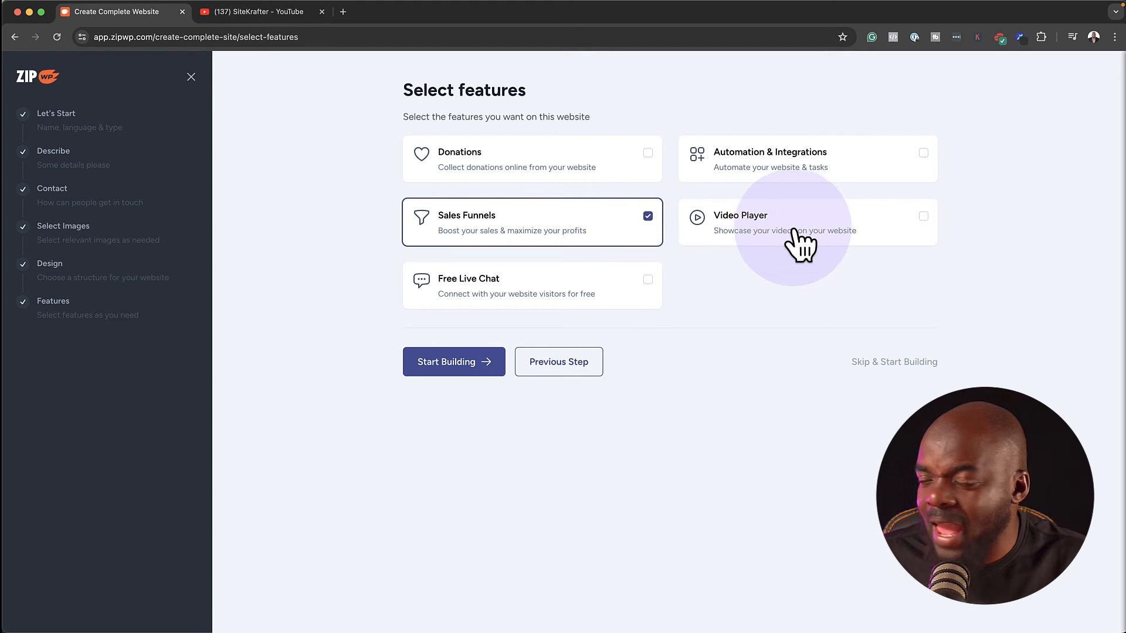
click(924, 217)
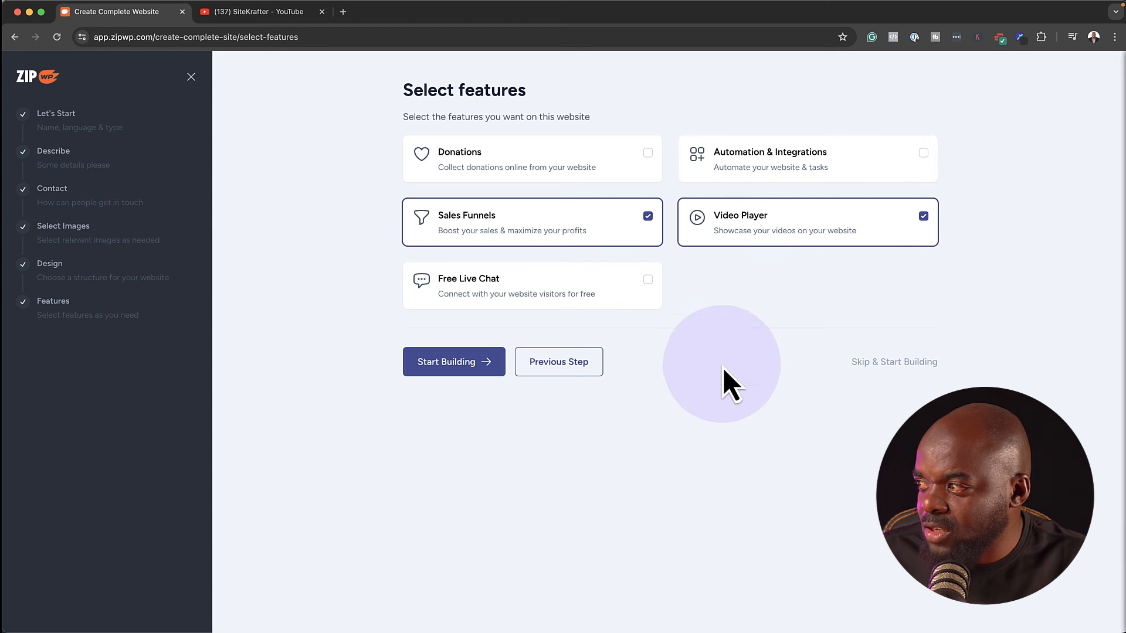
click(432, 362)
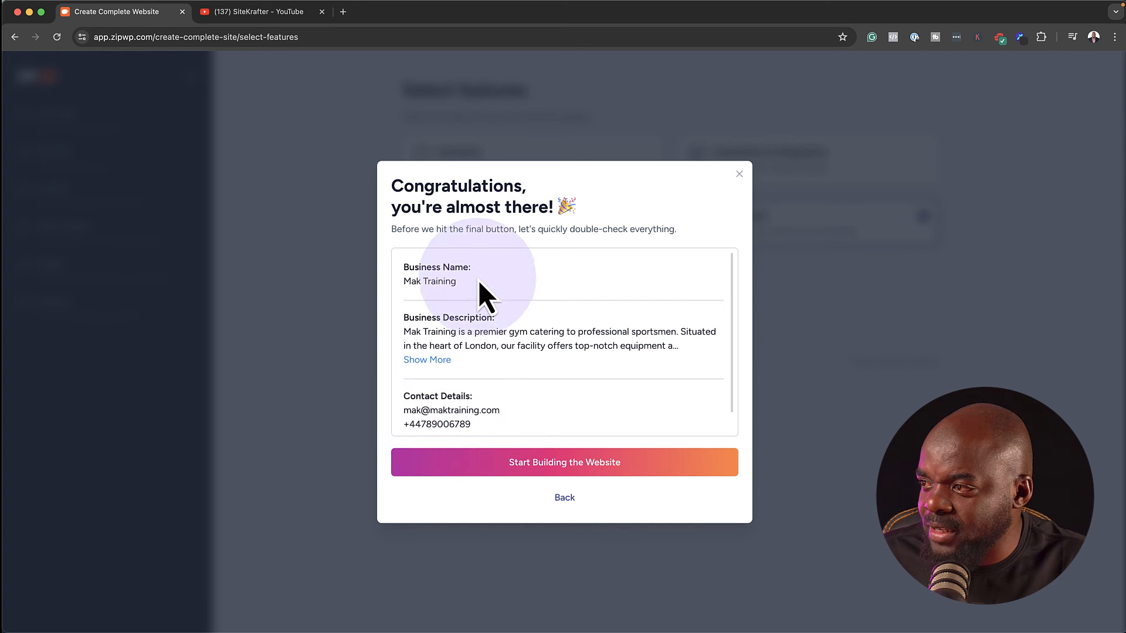
Start generating the Mak Training website from the reviewed business details
click(540, 465)
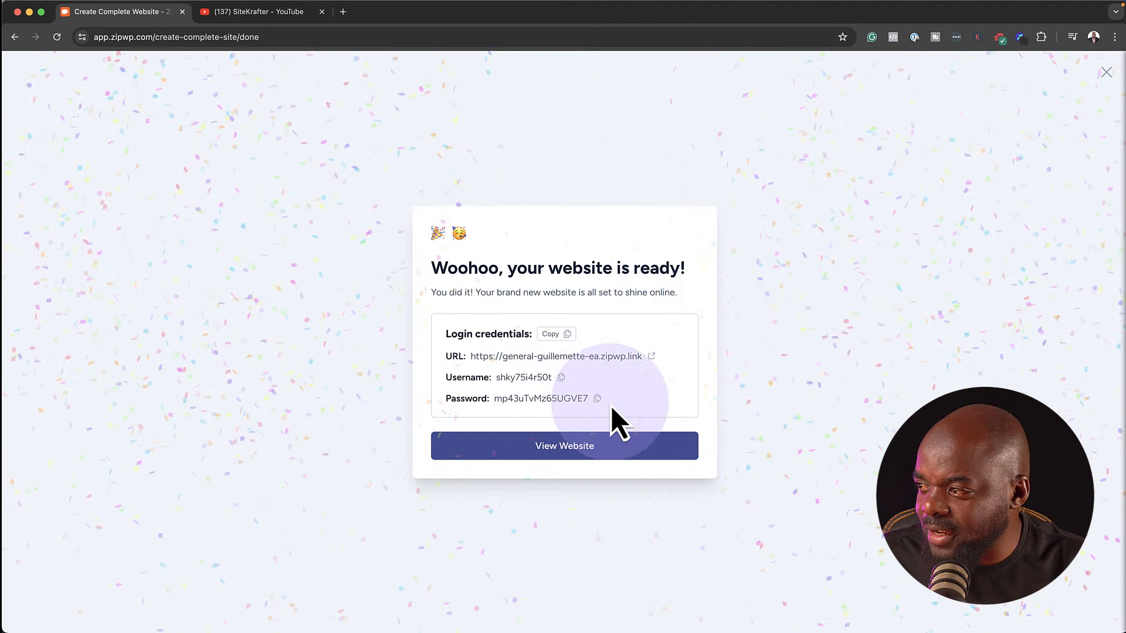
Open the live Mak Training site and look over the About page's intro heading
click(570, 449)
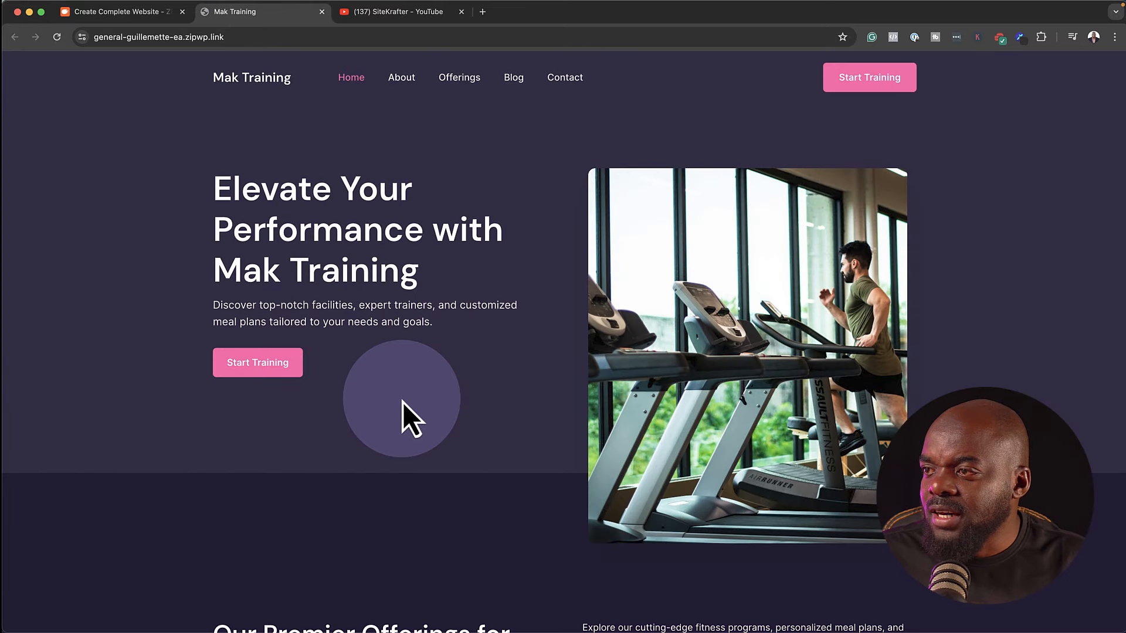
click(405, 80)
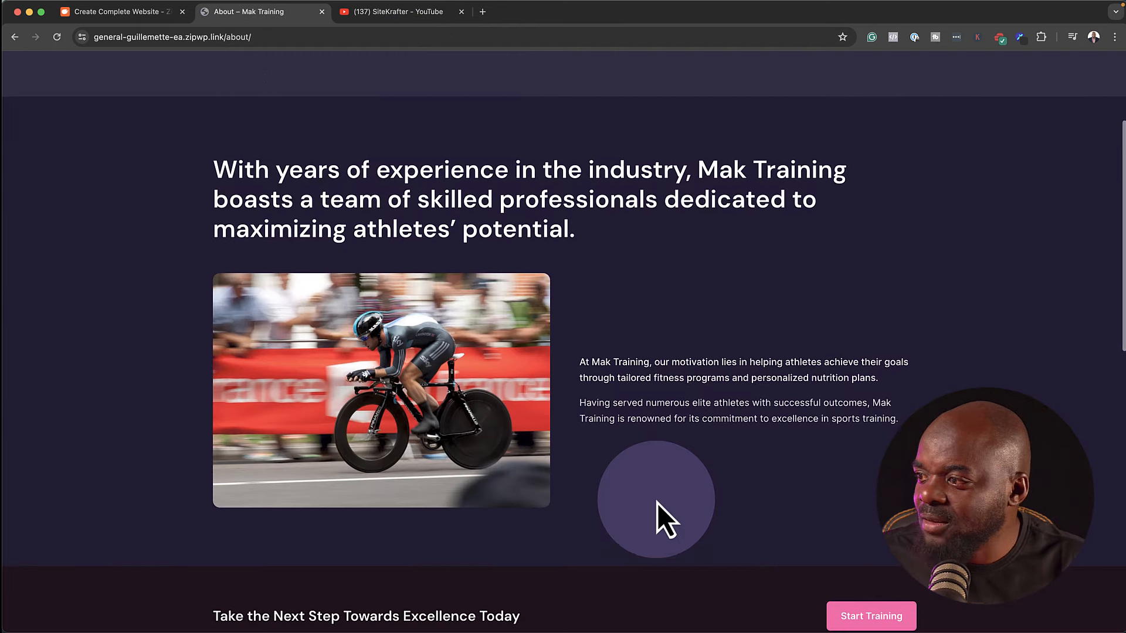
scroll(656, 504, down, 1)
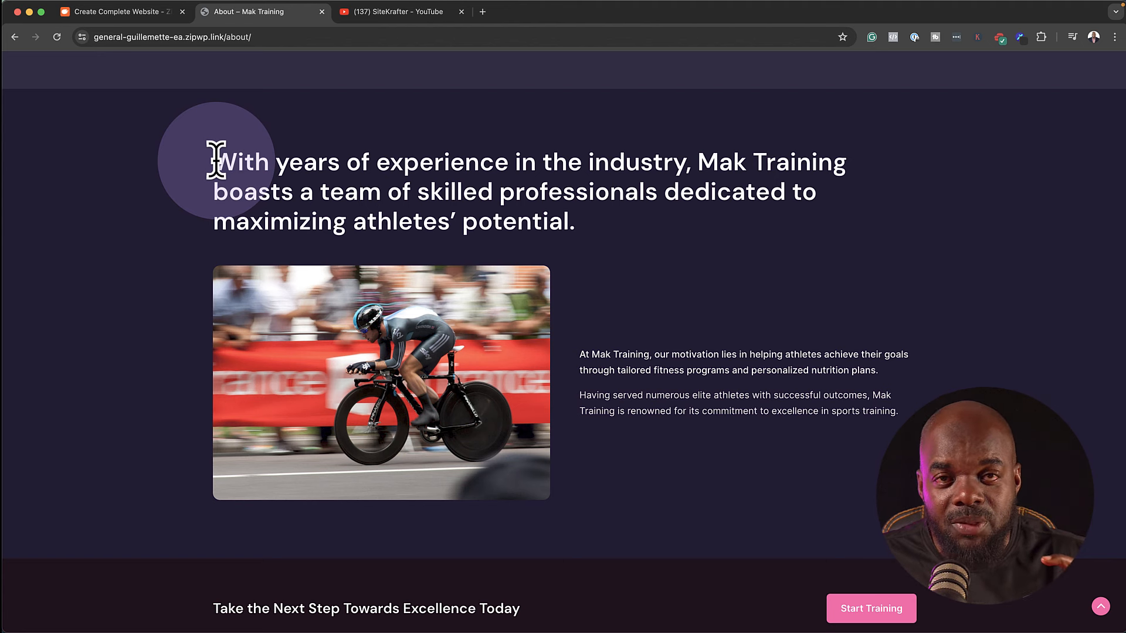
drag(216, 159, 786, 242)
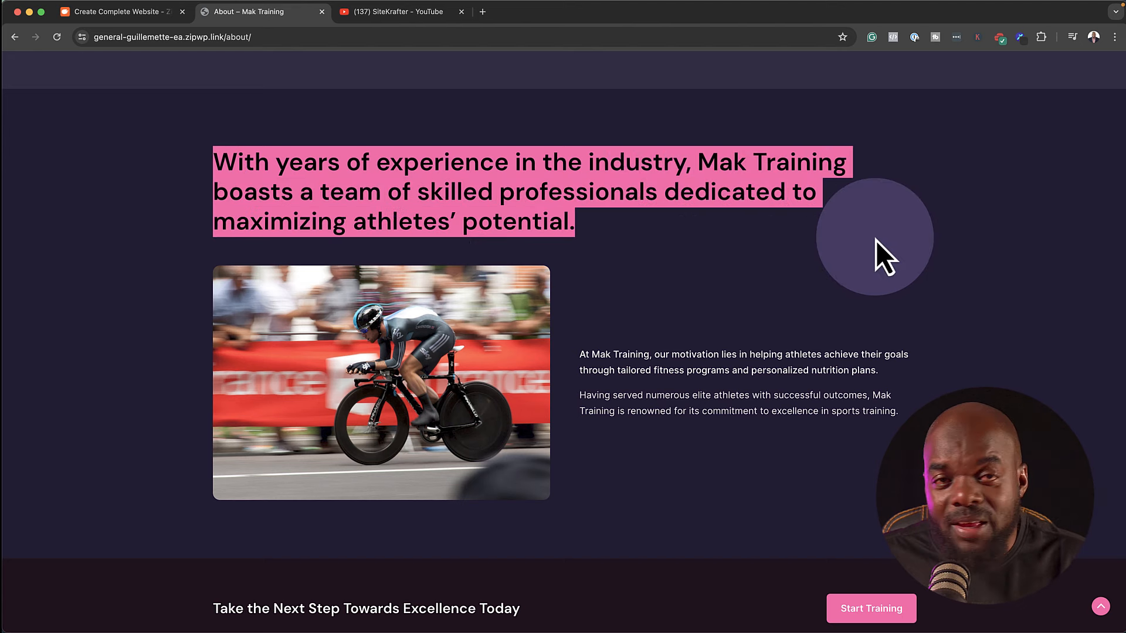
Visit the Offerings page, then go back to the website-ready tab
scroll(815, 270, down, 7)
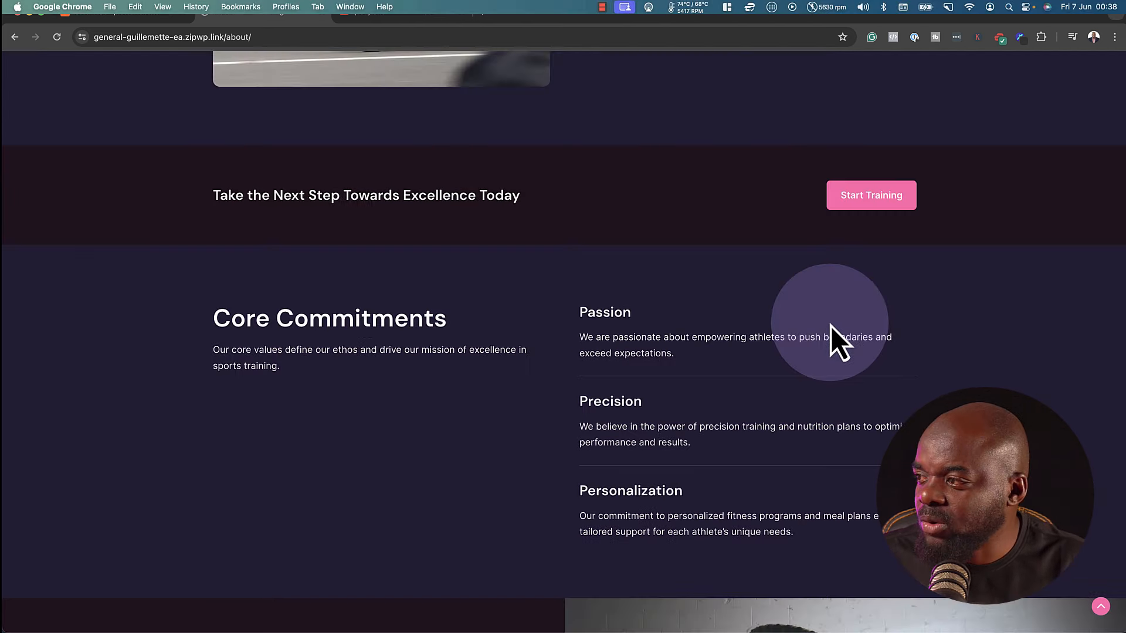
scroll(832, 326, down, 5)
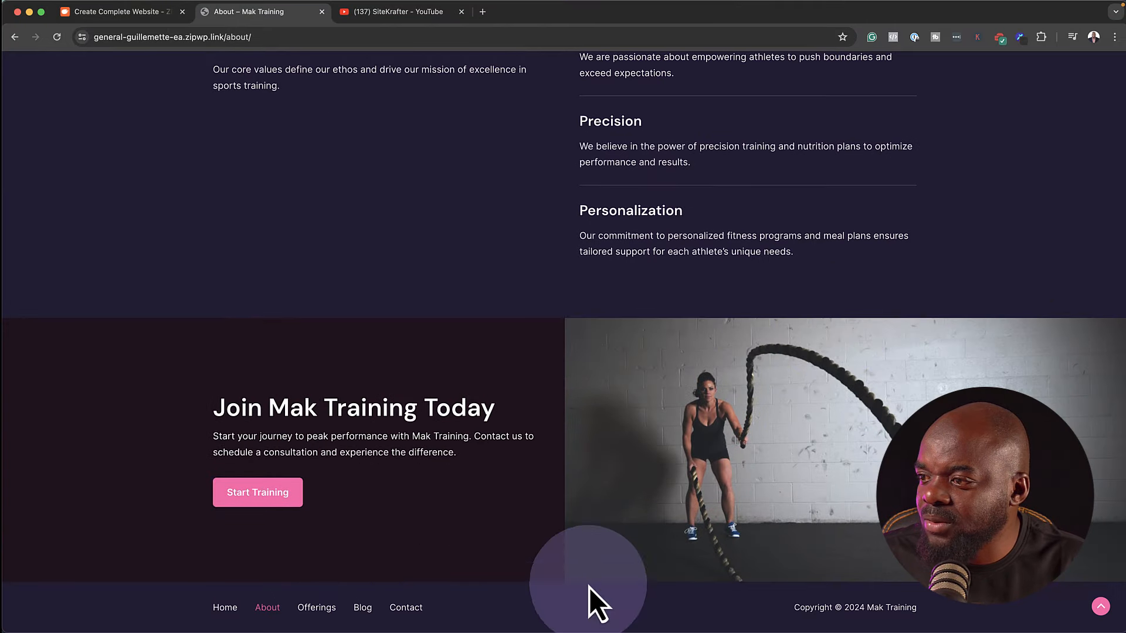
scroll(590, 587, up, 15)
click(468, 75)
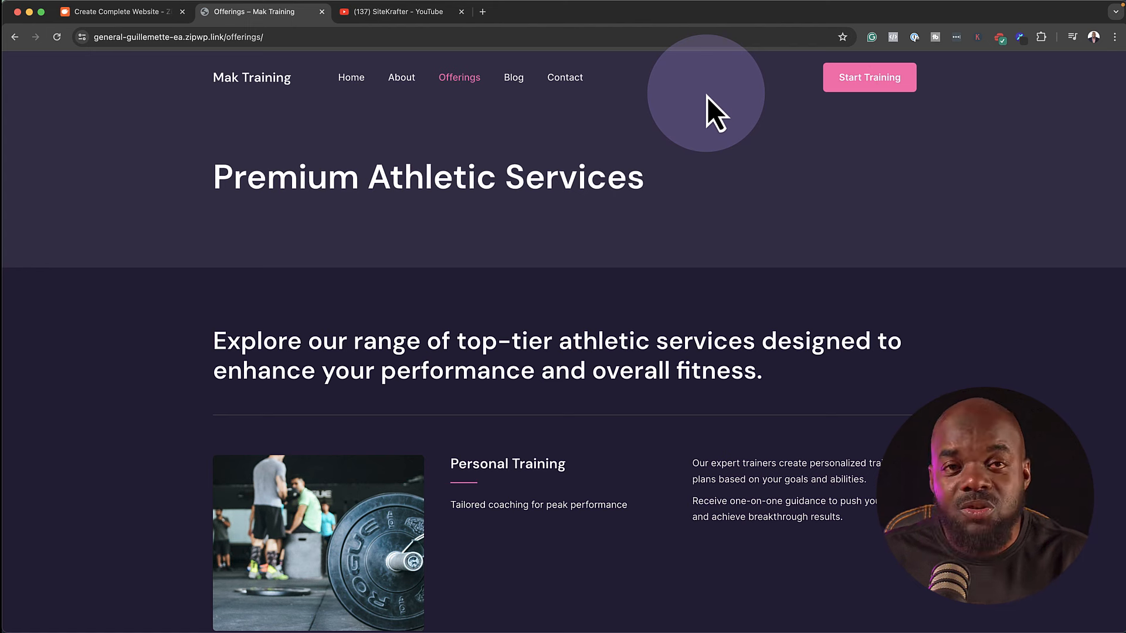
click(149, 19)
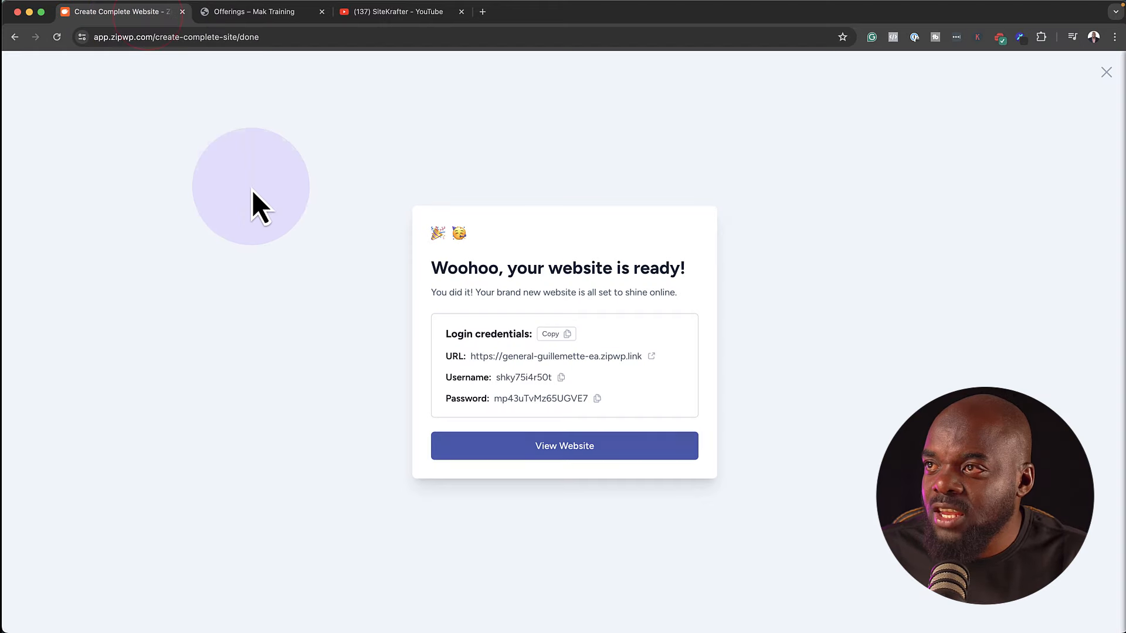
Close the ready page and bring up ZipWP's All Sites list
click(1107, 73)
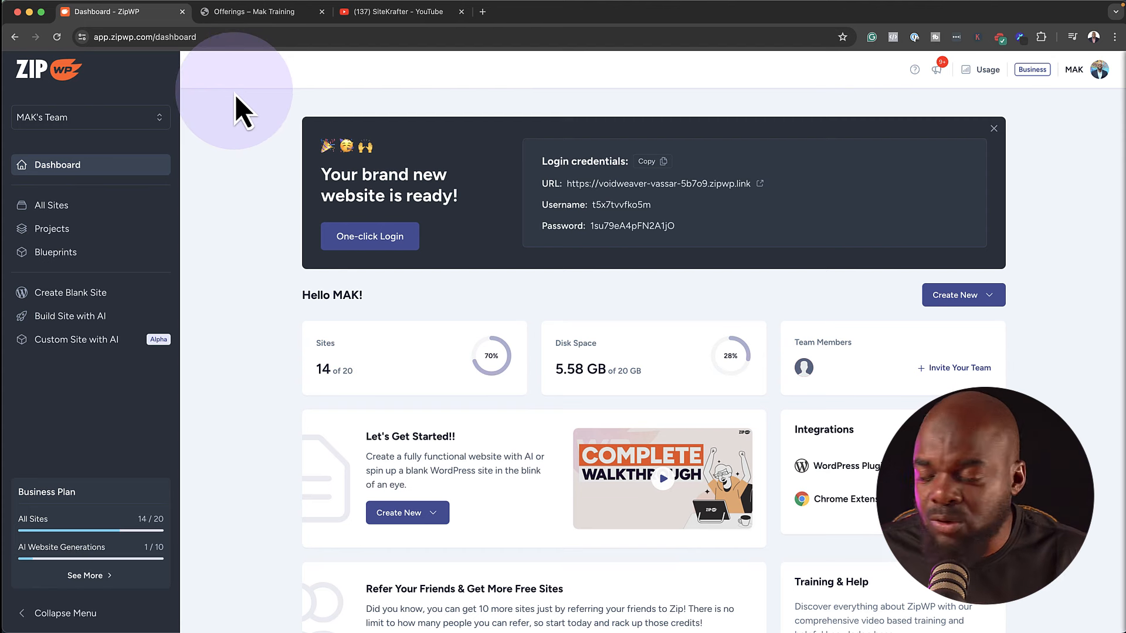
click(123, 211)
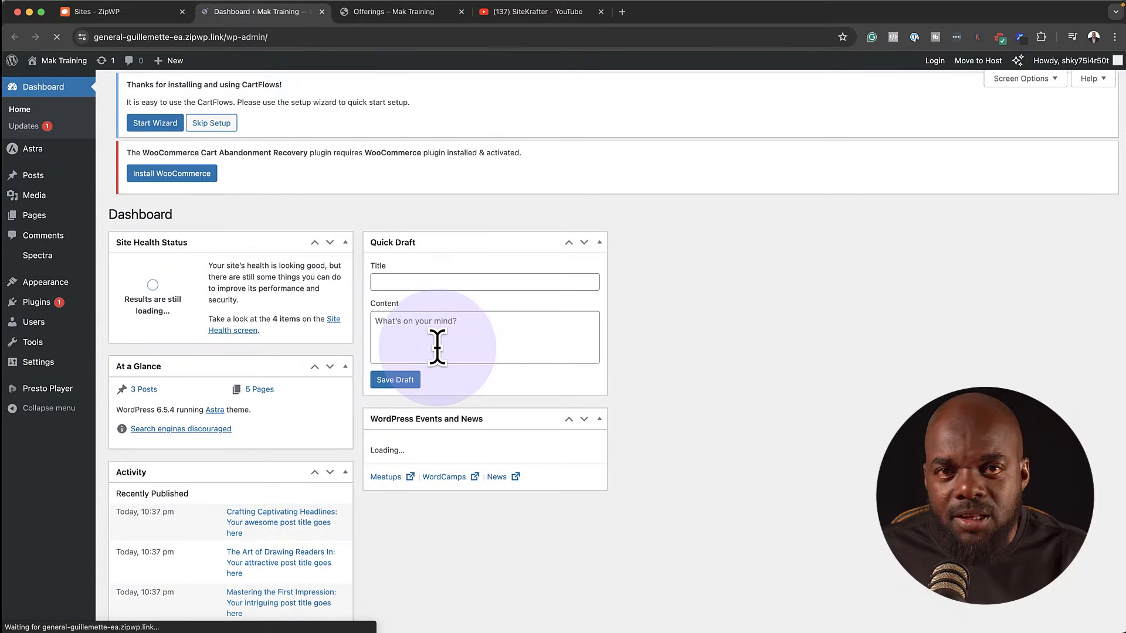
Go from Plugins to Pages > All Pages and edit the About page in the block editor
click(34, 307)
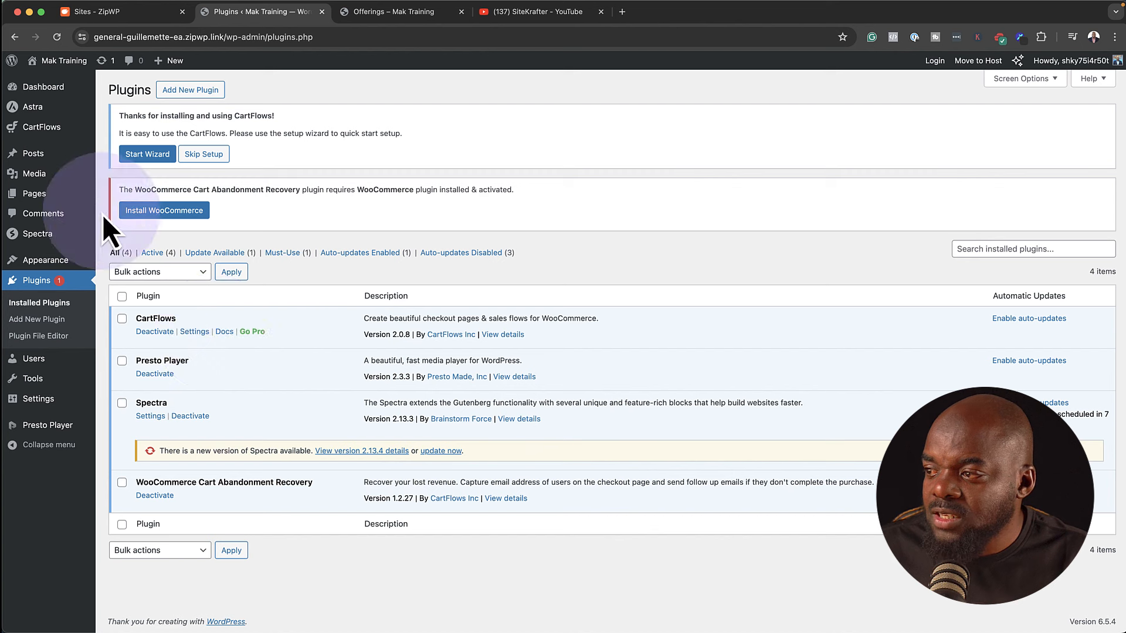
mouse_move(35, 195)
click(136, 202)
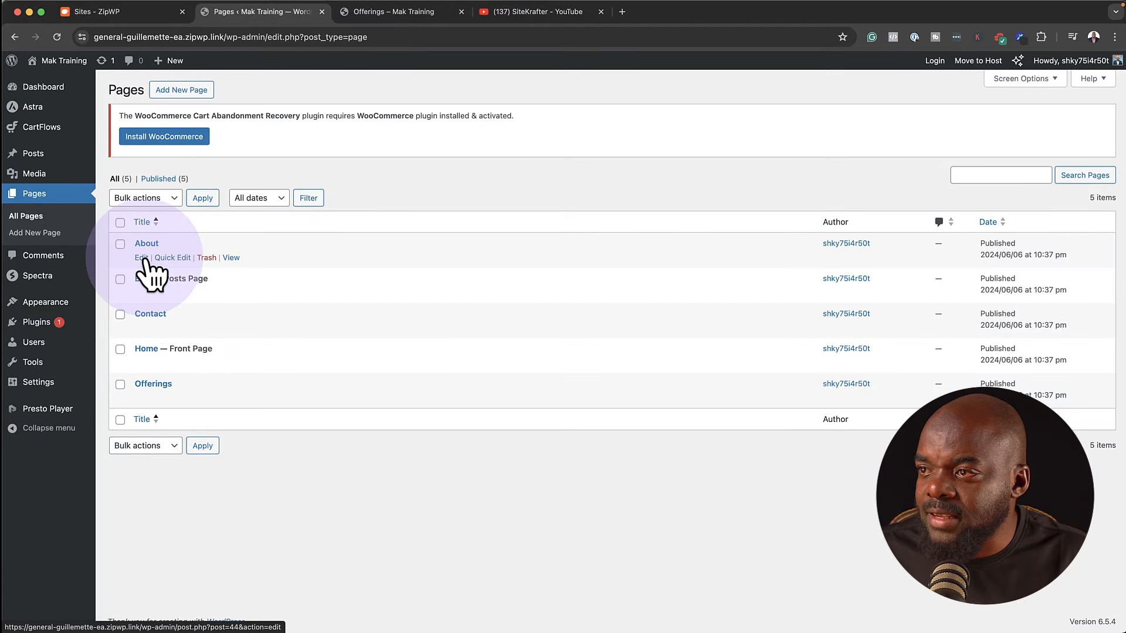
click(142, 258)
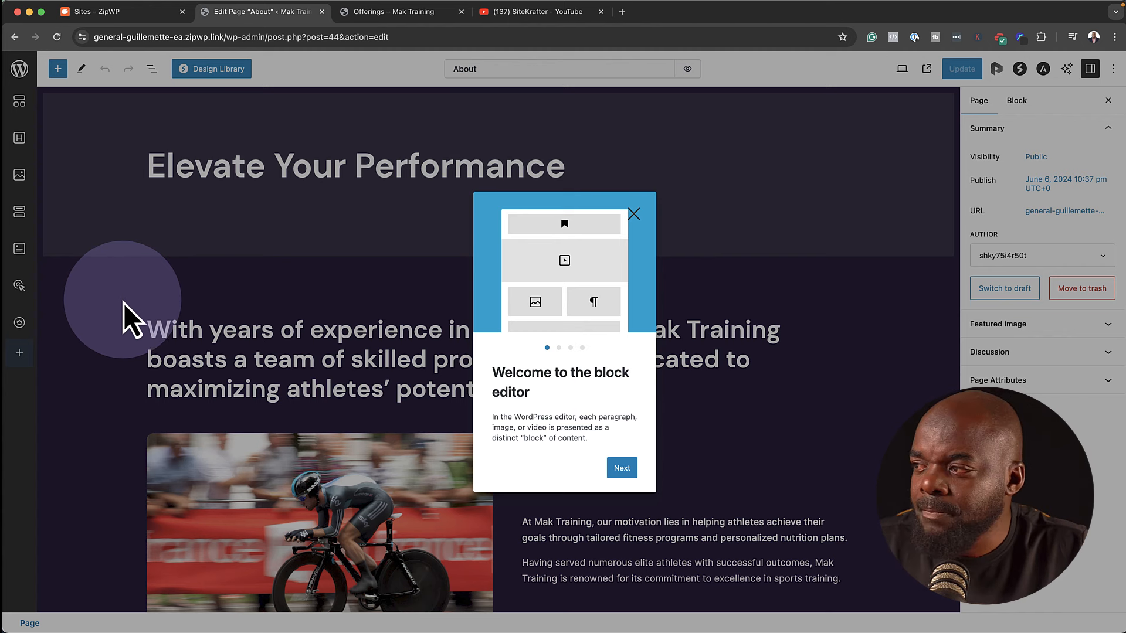
Close the welcome guide and set the intro heading's font size to 2 em
click(634, 215)
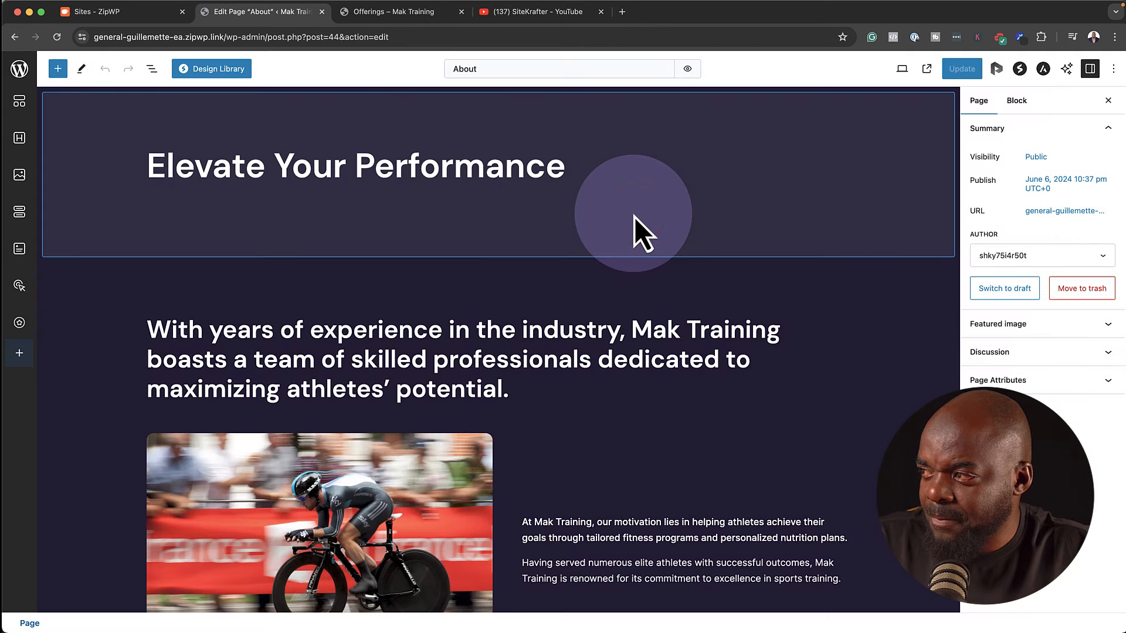
click(333, 346)
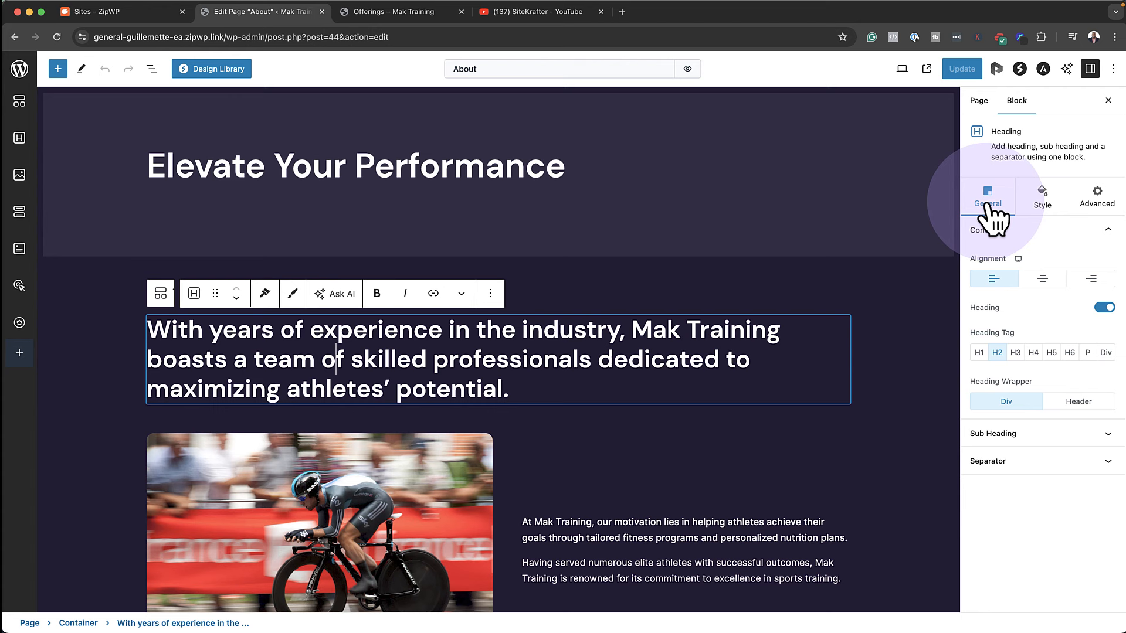
click(1044, 212)
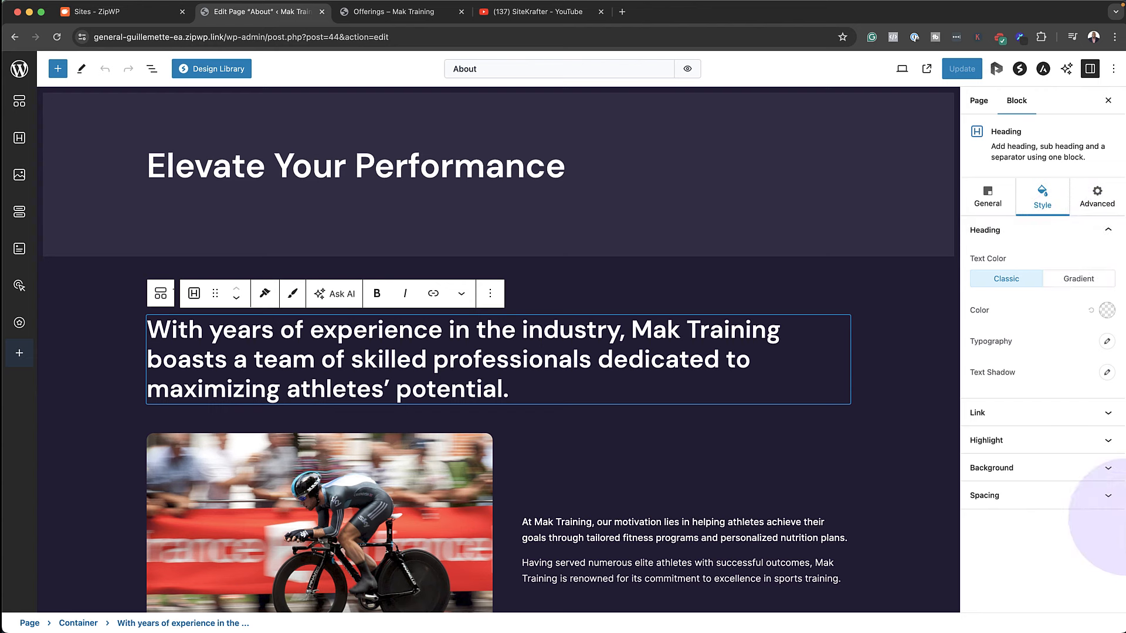
click(1107, 341)
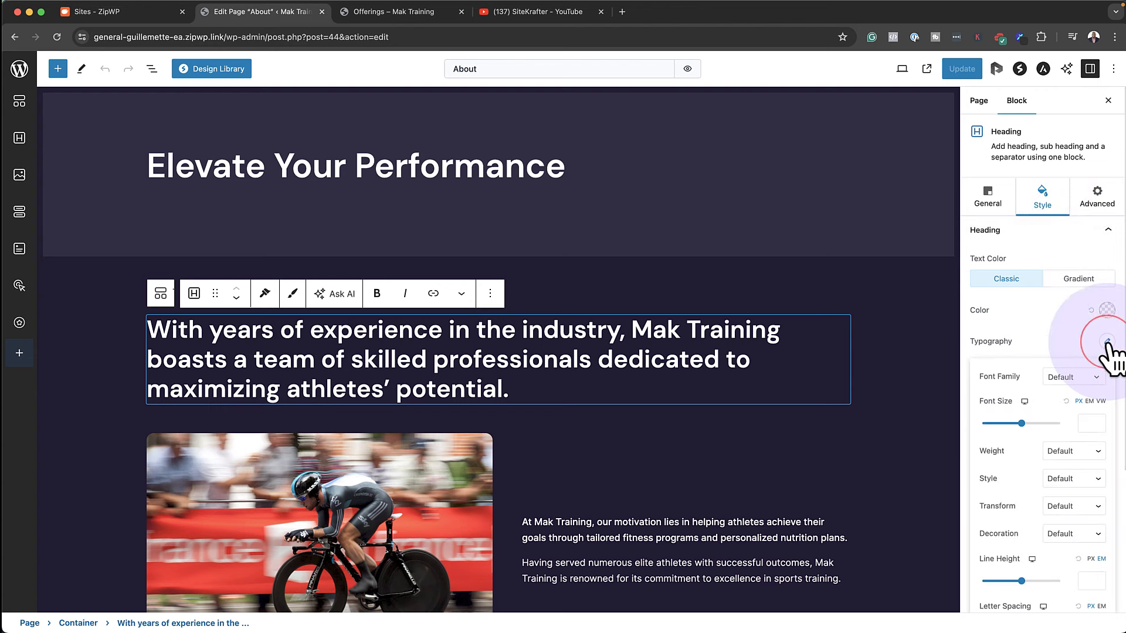
drag(1021, 424, 995, 424)
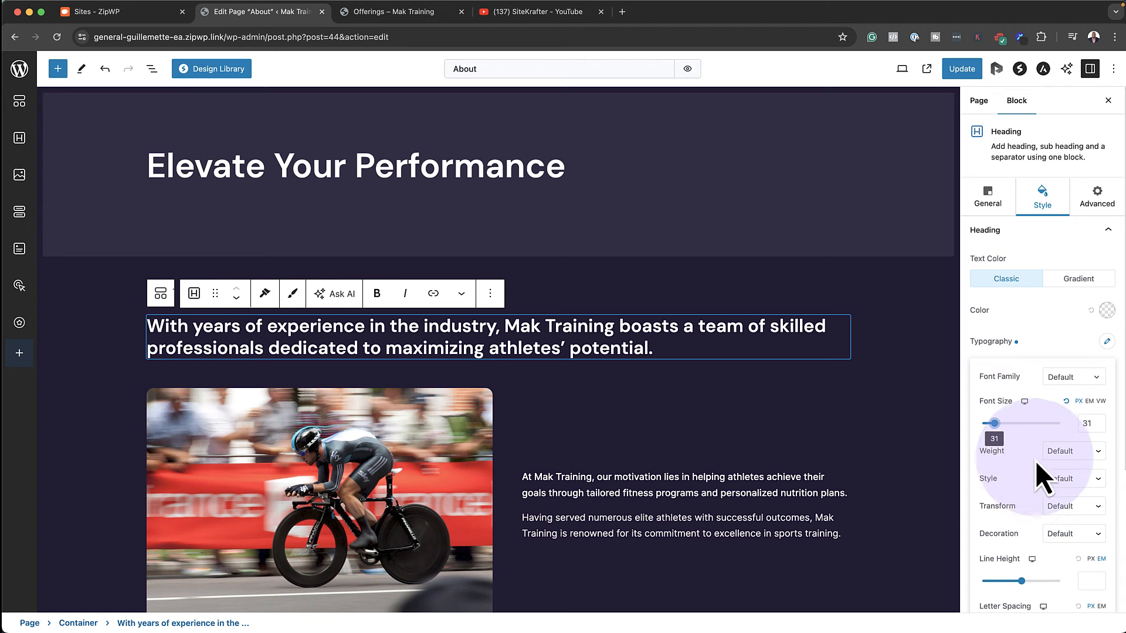
click(1089, 402)
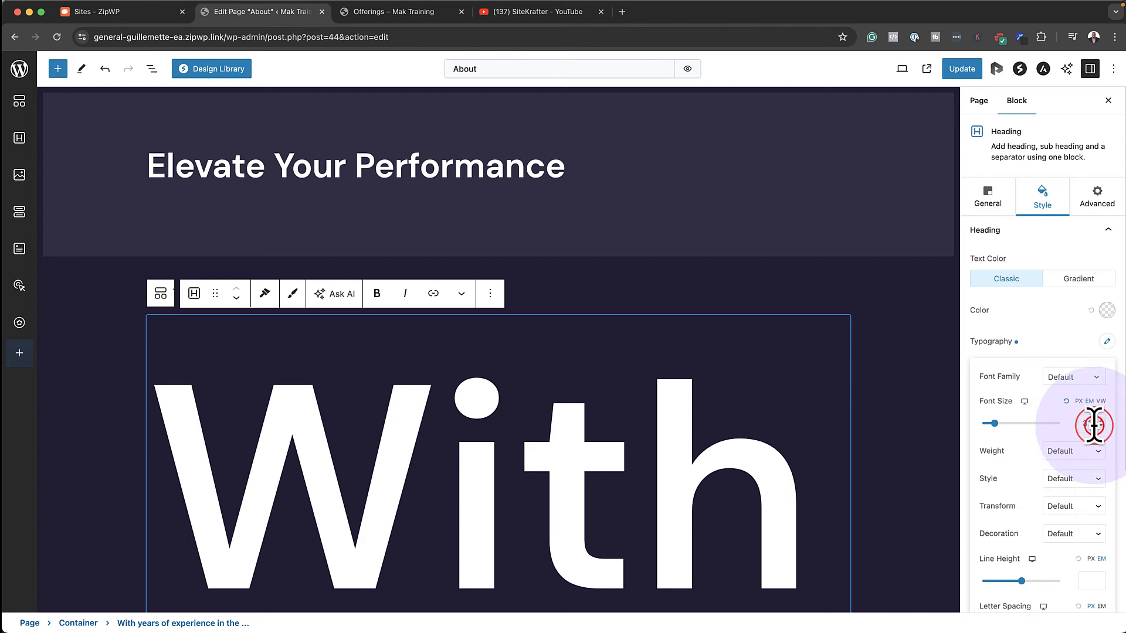
text(2)
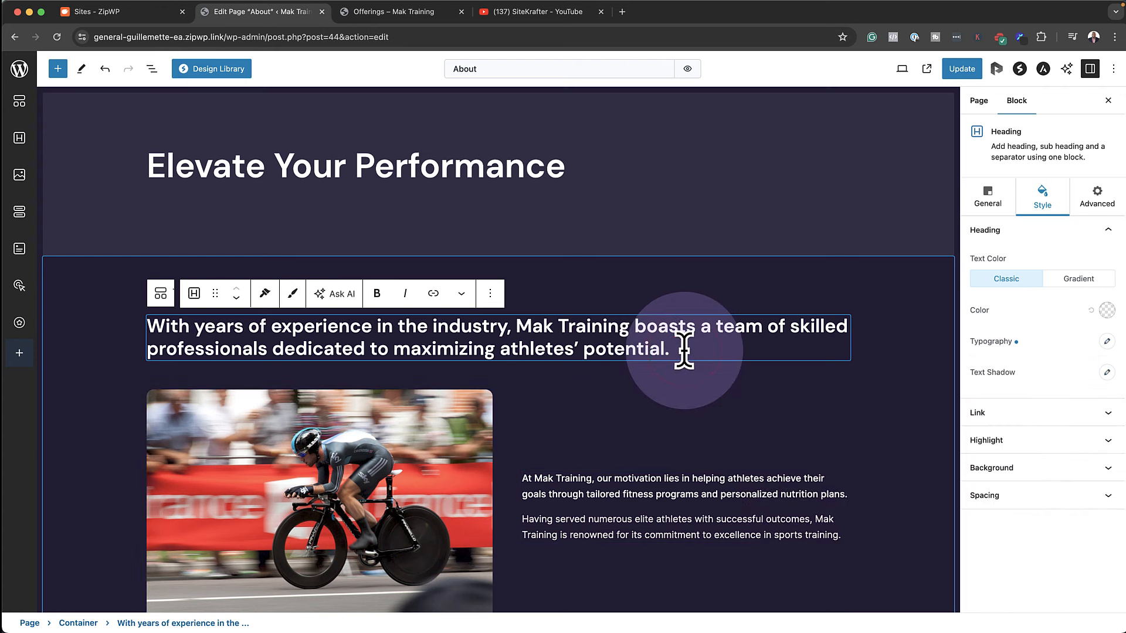
Delete 'potential' from the heading and select the cyclist image block
key(BackSpace)
key(BackSpace)
key(BackSpace)
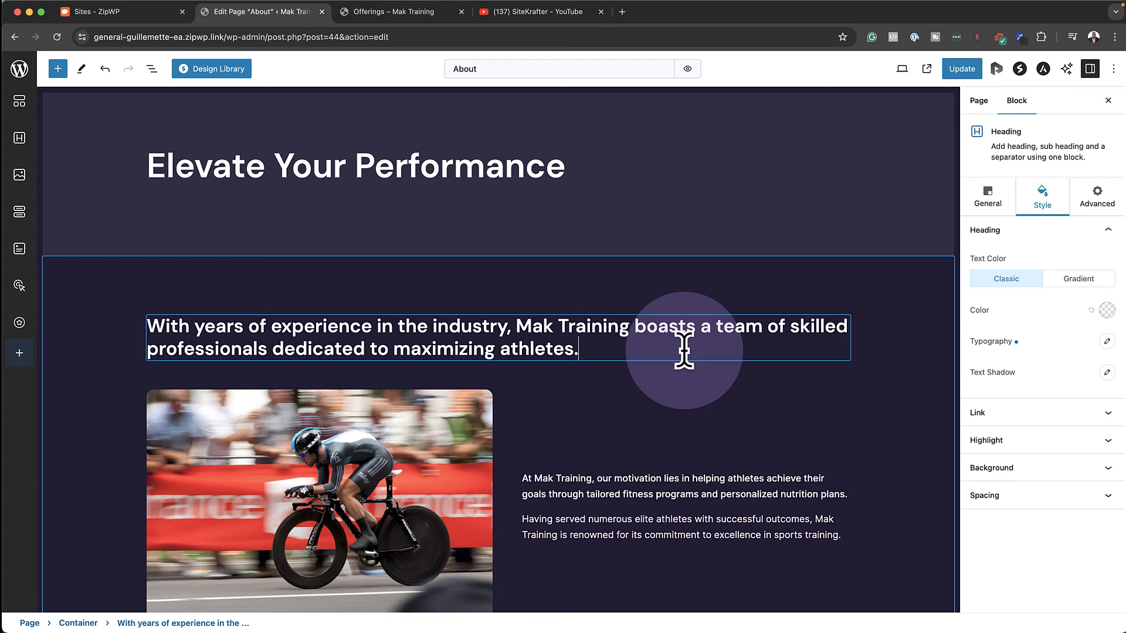
click(340, 437)
scroll(340, 438, down, 2)
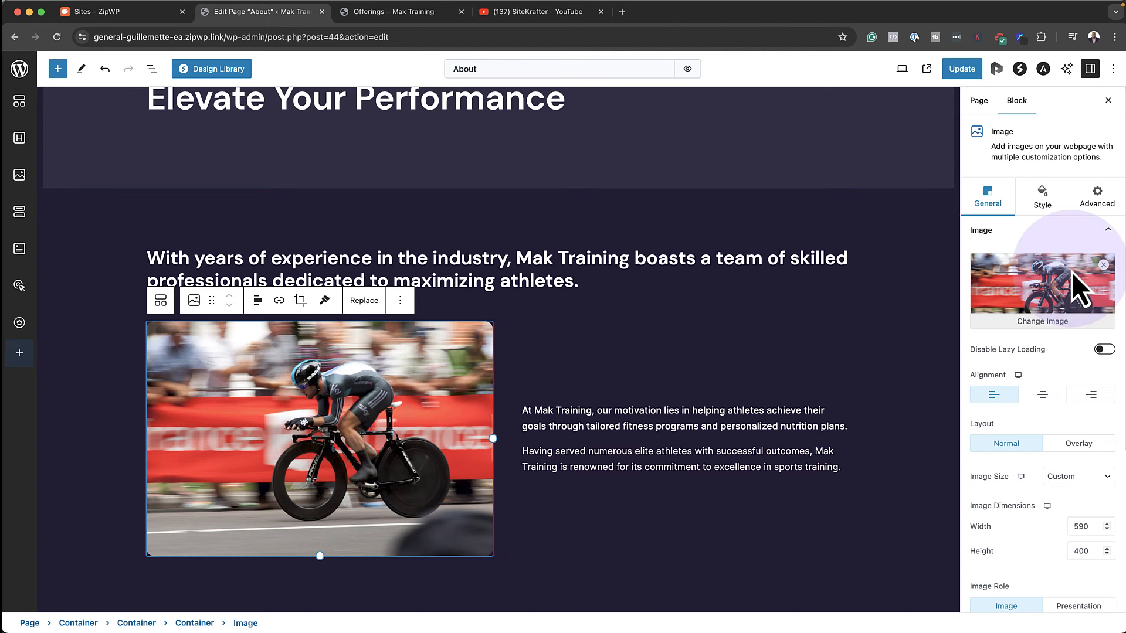
Swap the cyclist image for the black-and-white barbell photo from the Media Library
click(1048, 324)
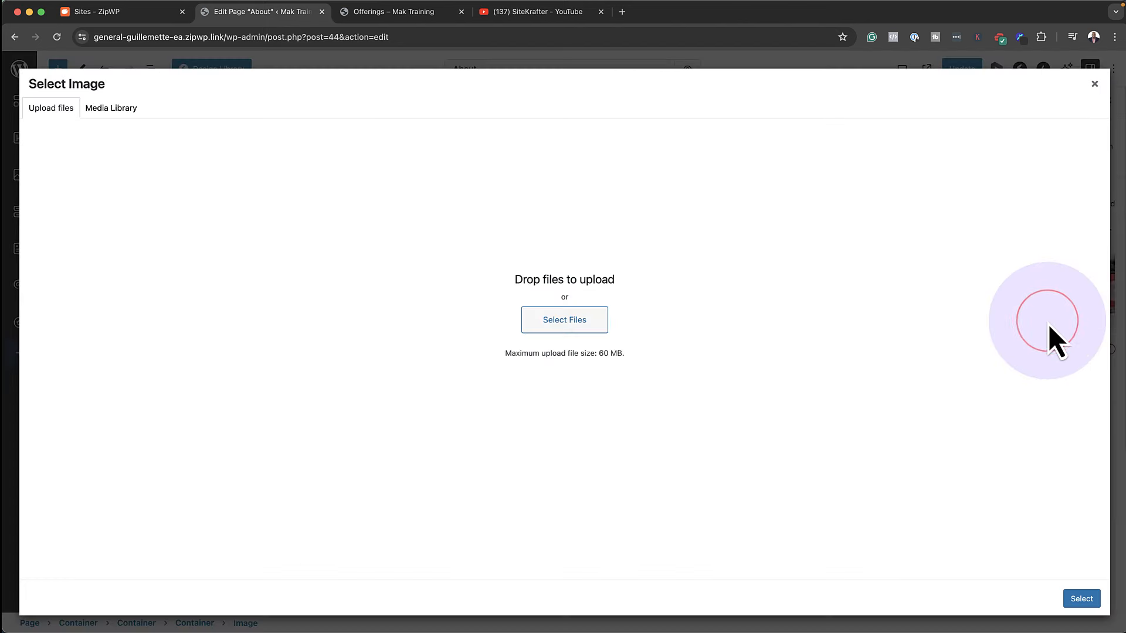
click(95, 108)
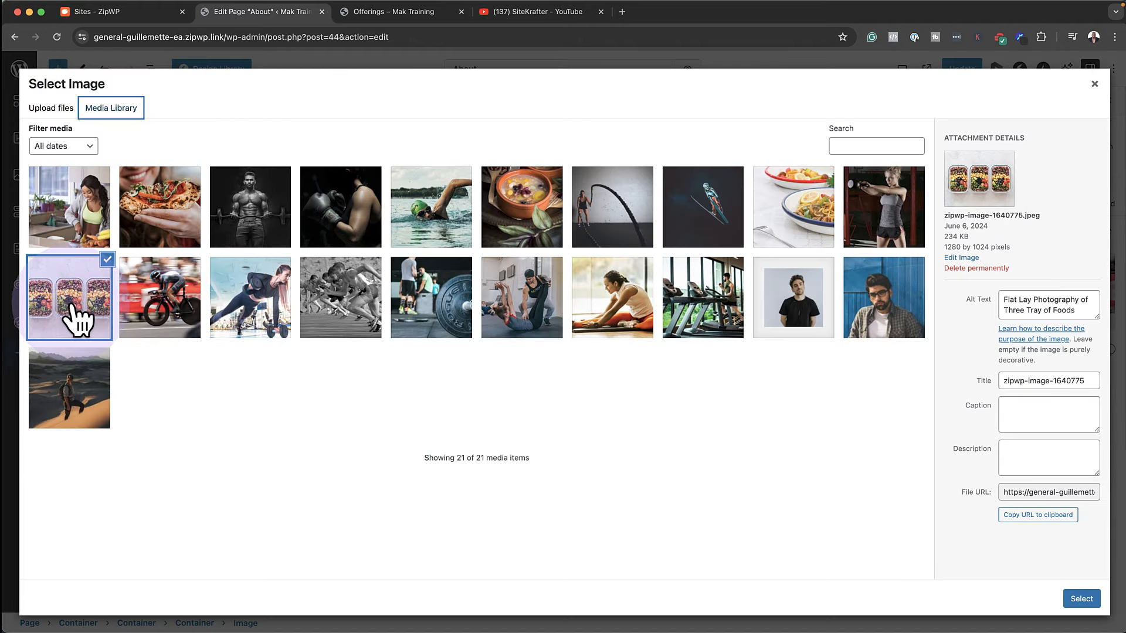
click(65, 221)
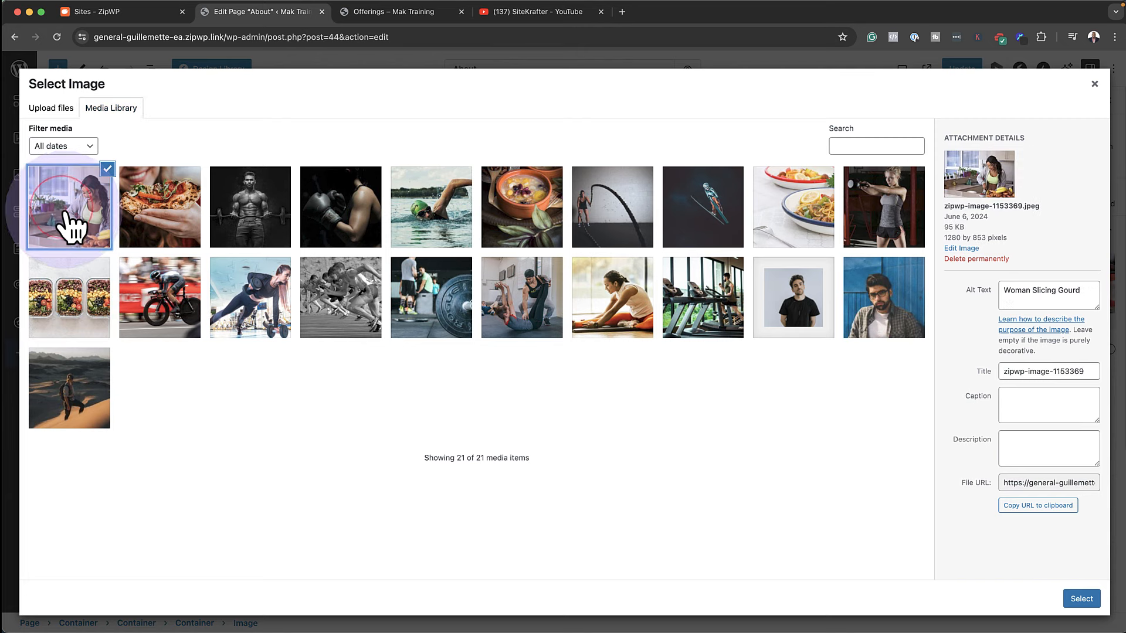
click(251, 230)
click(1080, 599)
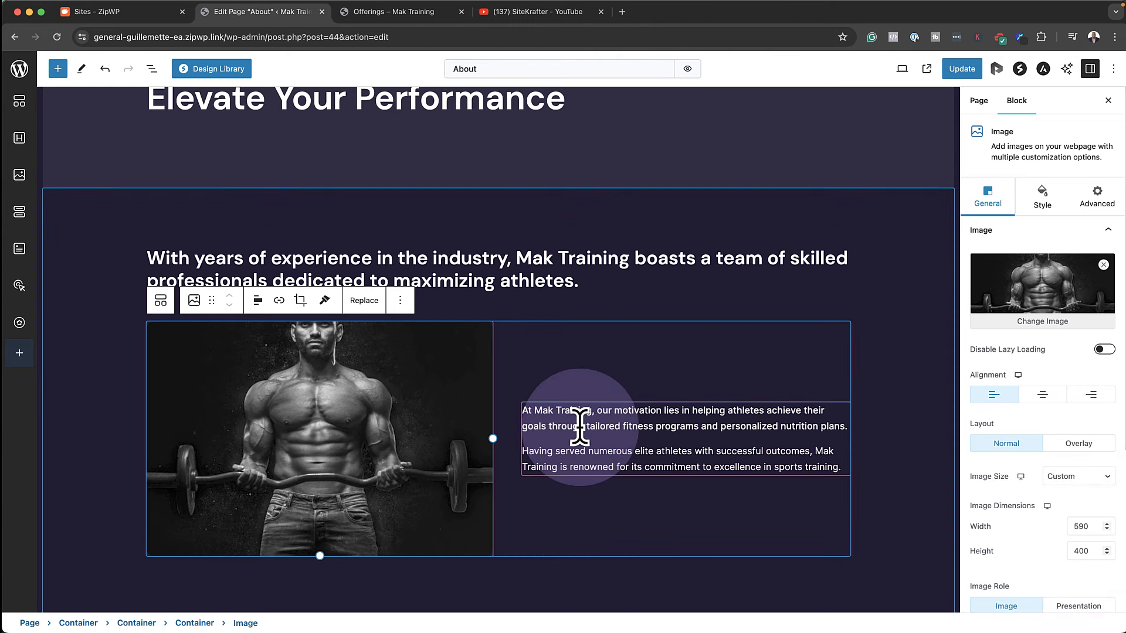
Set the text beside the image to Poppins font at 1.2 em
click(580, 425)
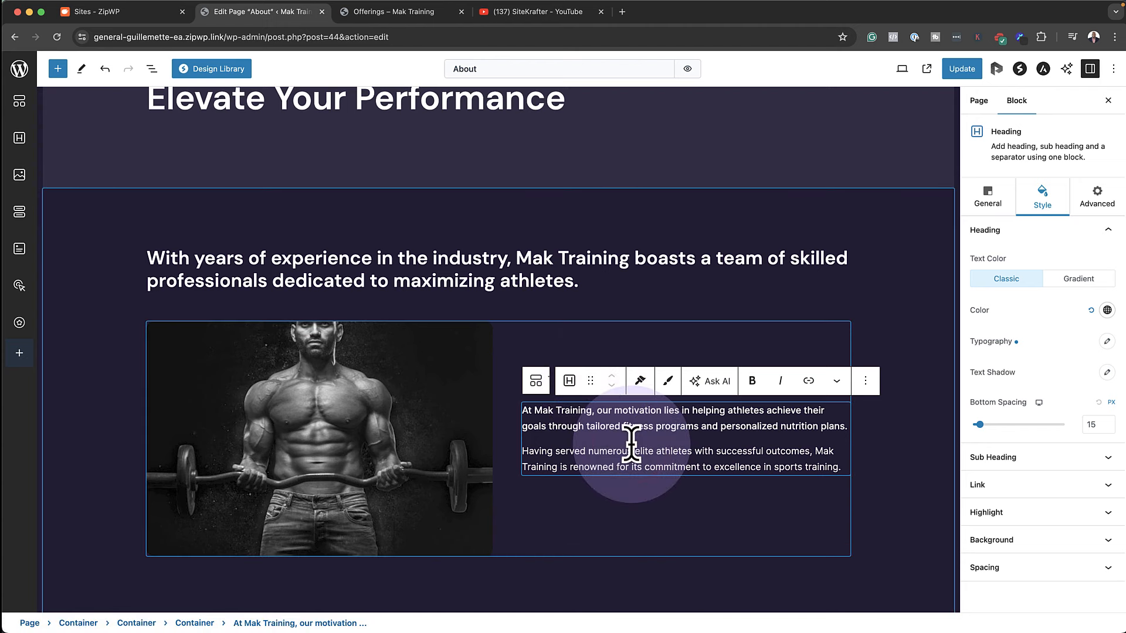
click(1108, 341)
click(1082, 378)
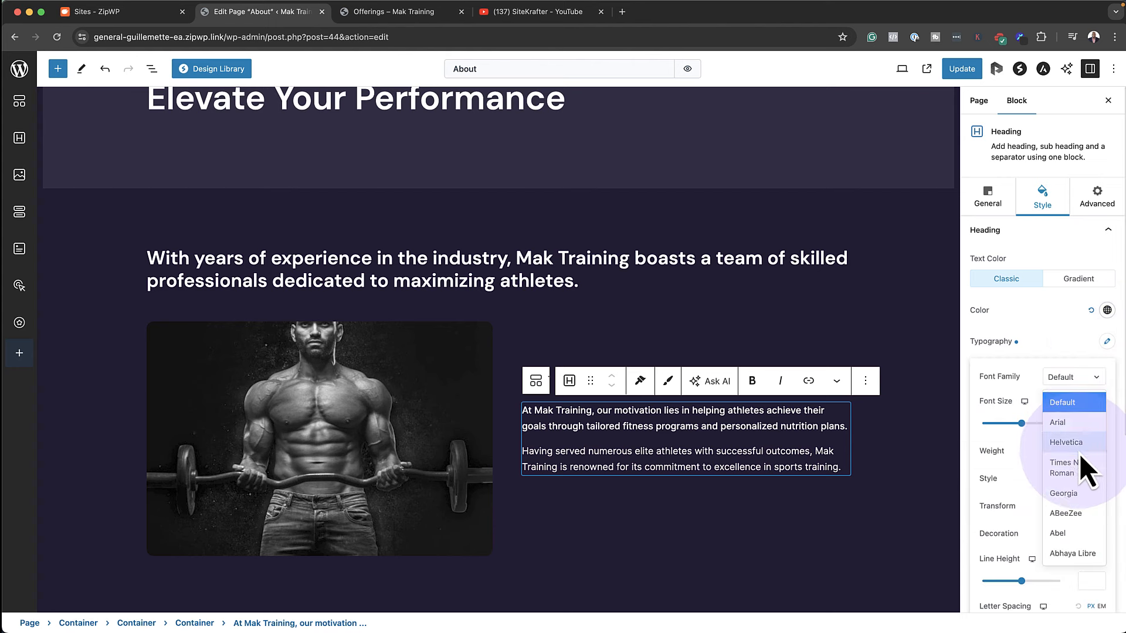
scroll(1080, 563, down, 15)
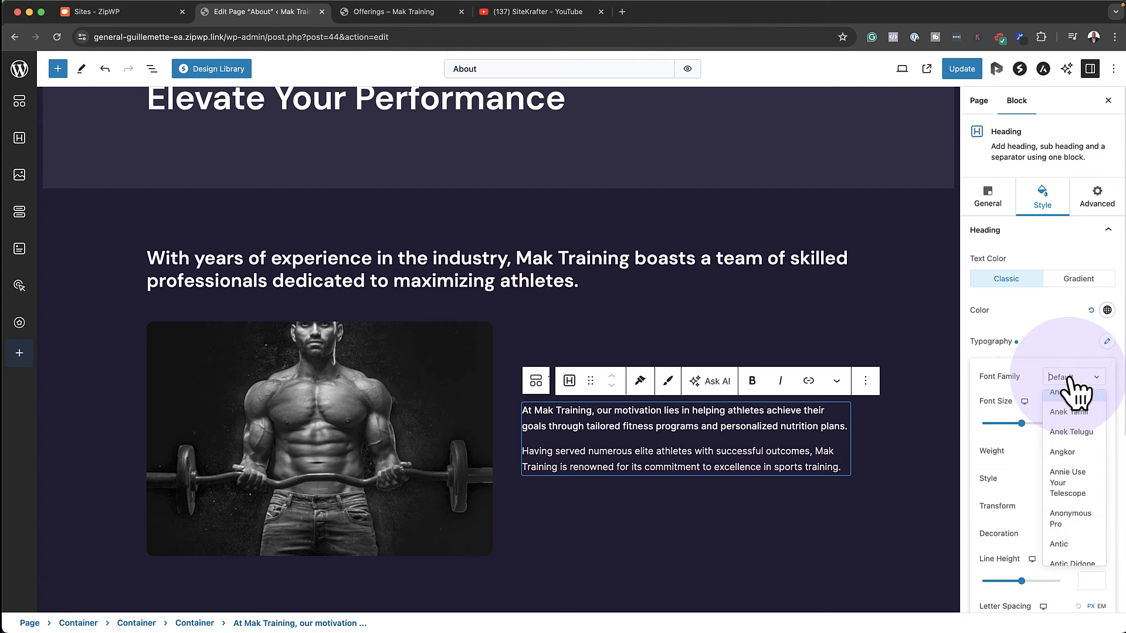
text(popp)
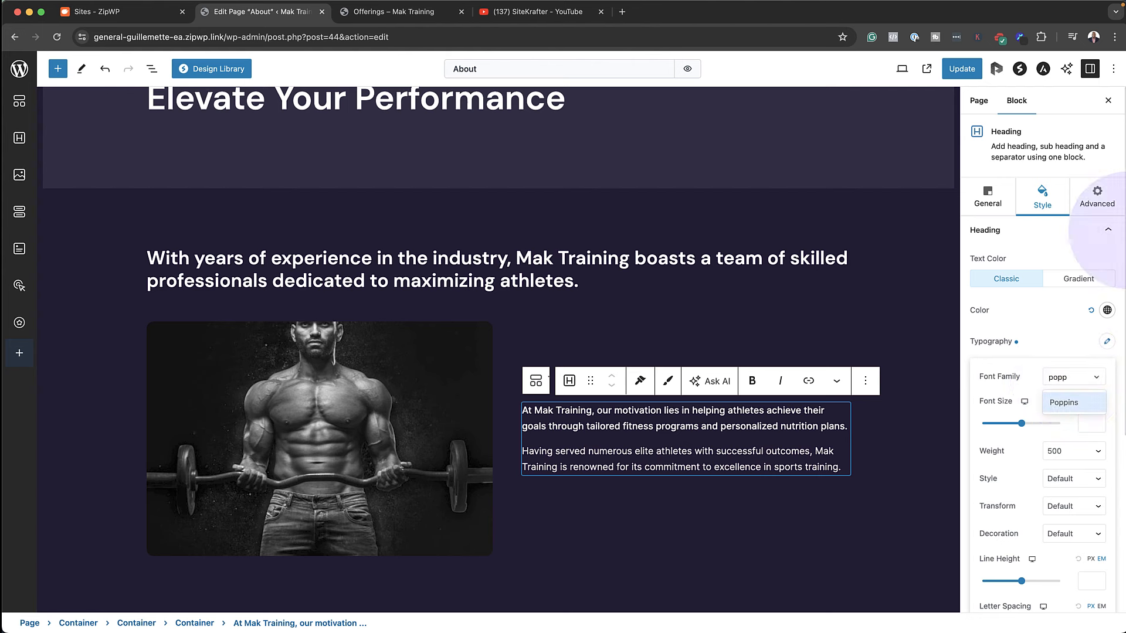
click(1068, 405)
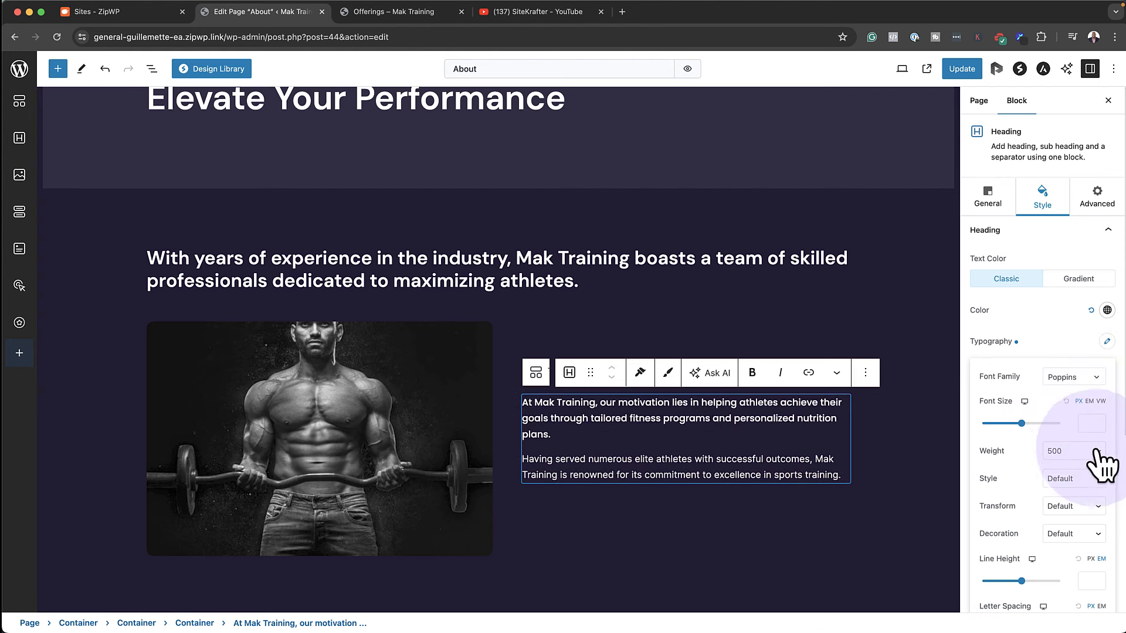
click(1090, 401)
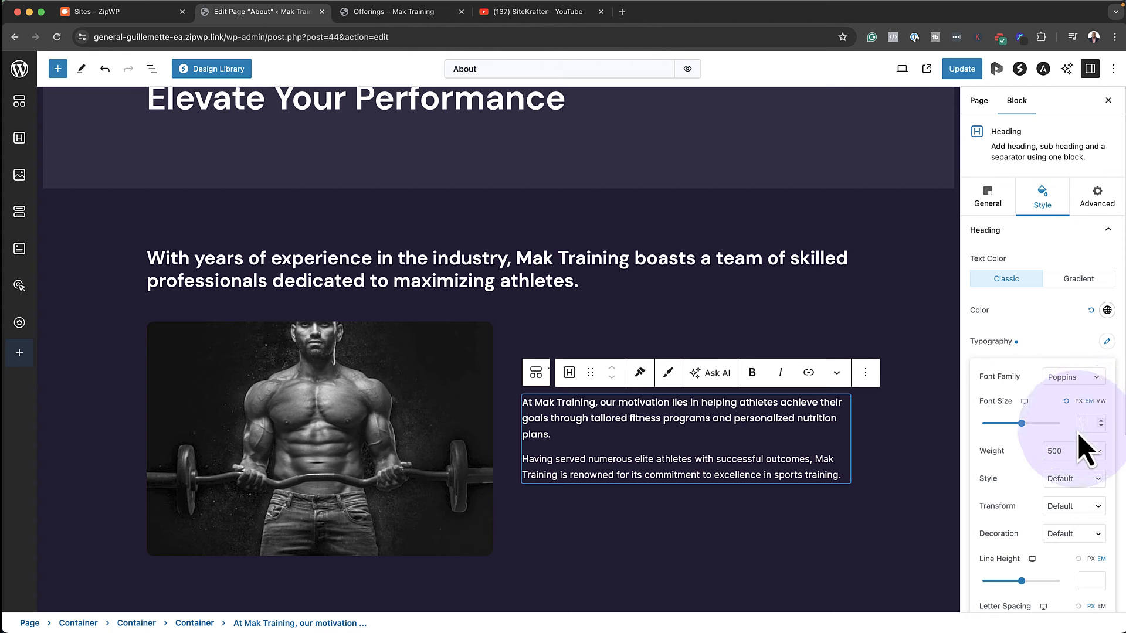
text(1.2)
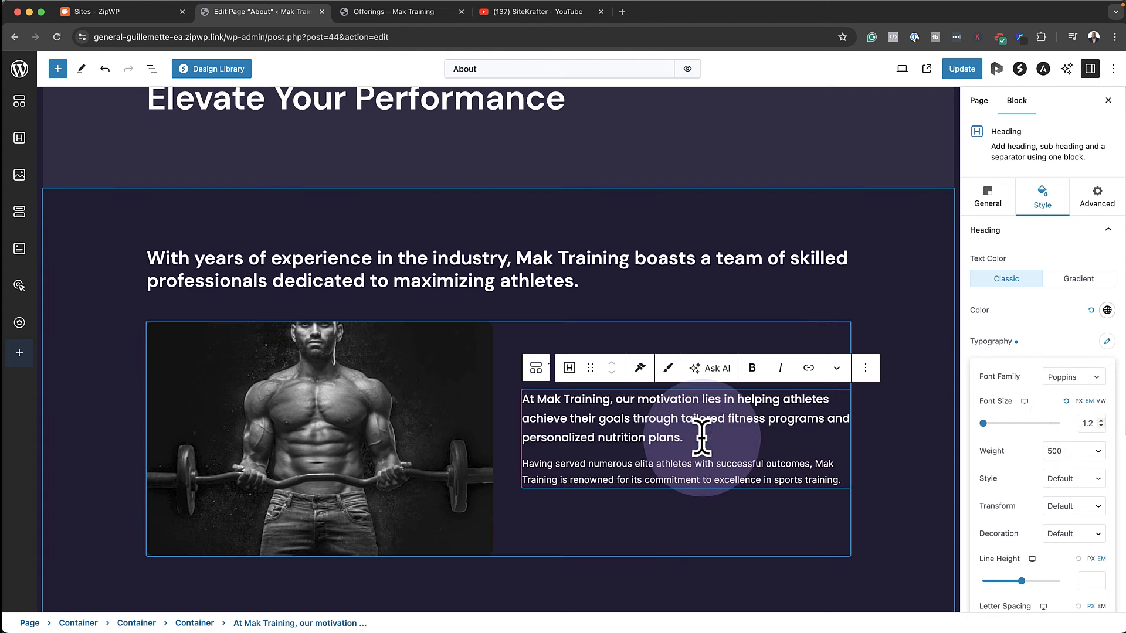
Replace the paragraph with an AI-rephrased version starting 'Mak Training is widely recognized…'
click(723, 368)
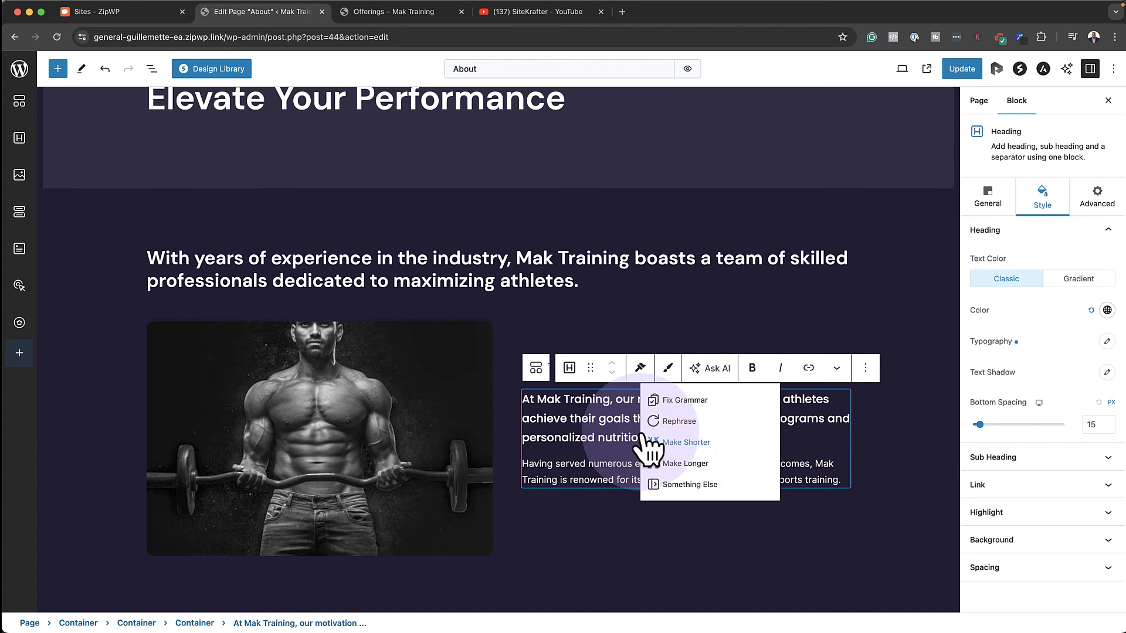
click(690, 421)
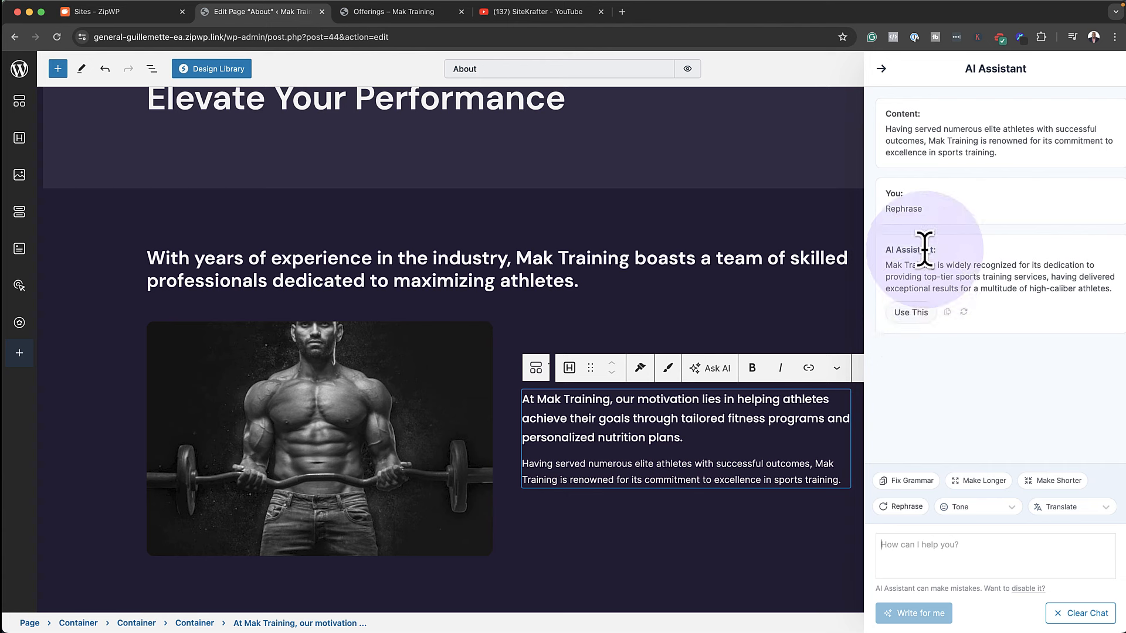
click(912, 312)
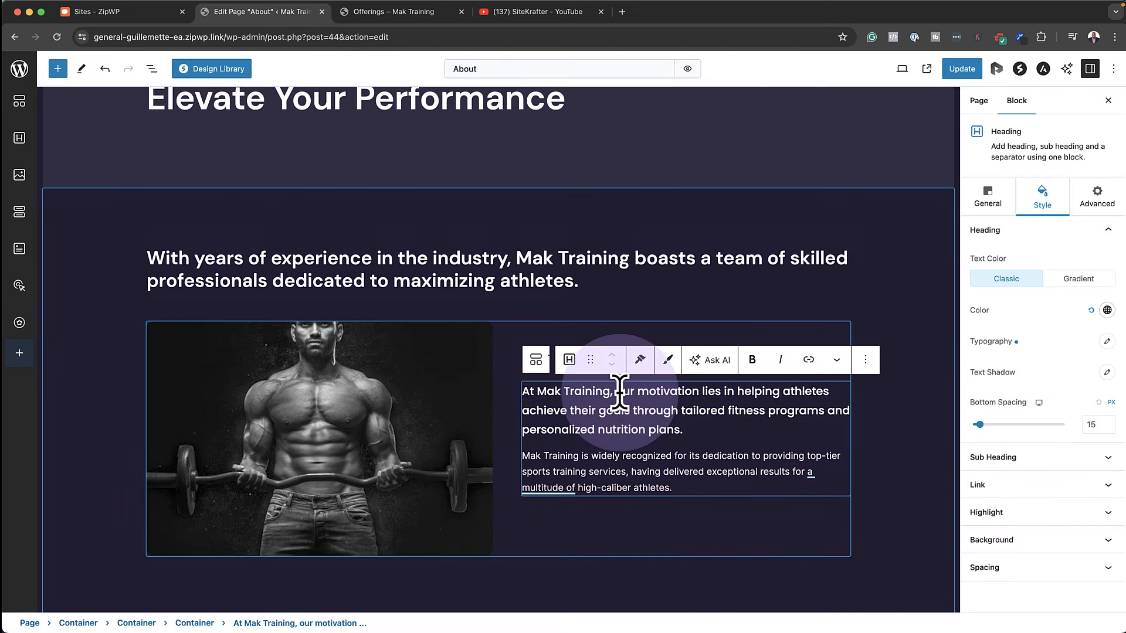
Apply AI grammar fixes to the years-of-experience heading and open the tone options
click(478, 258)
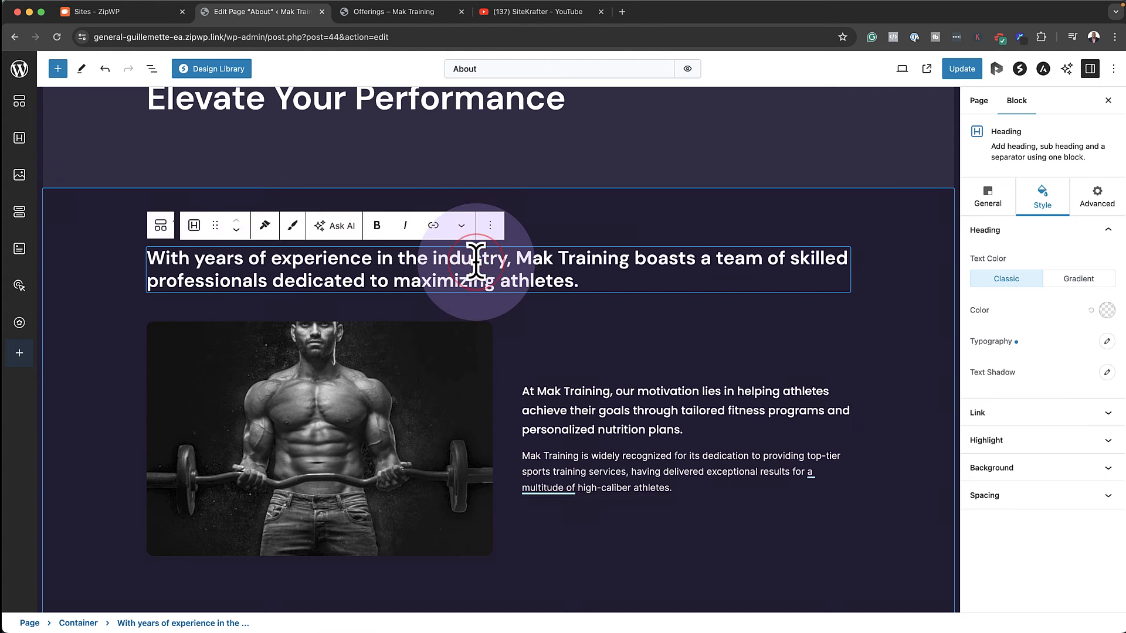
click(344, 226)
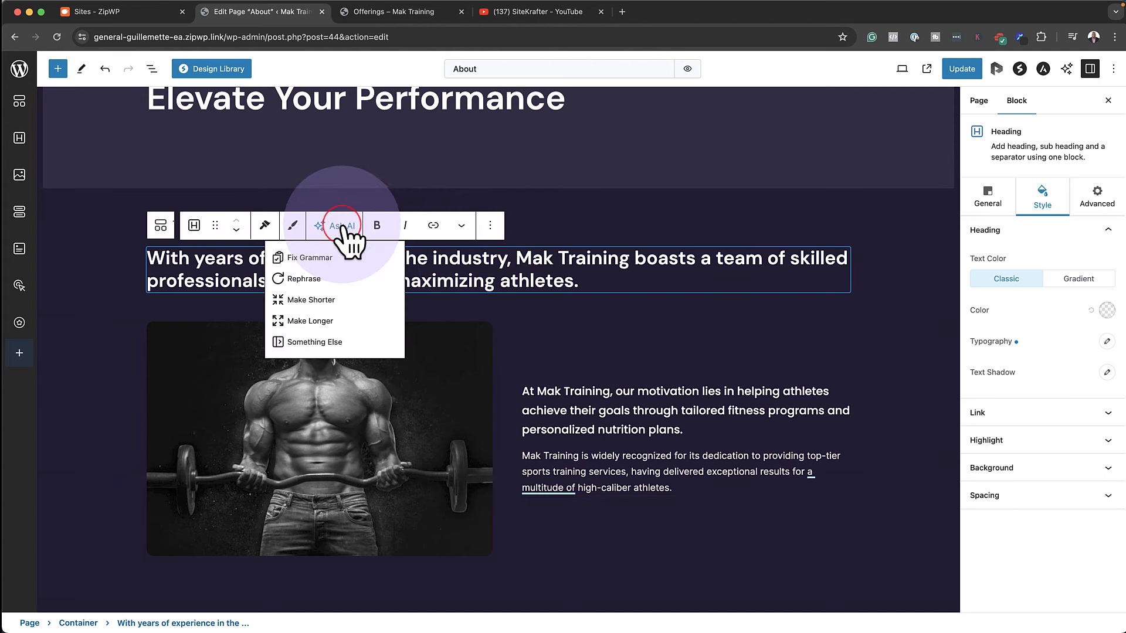
click(339, 258)
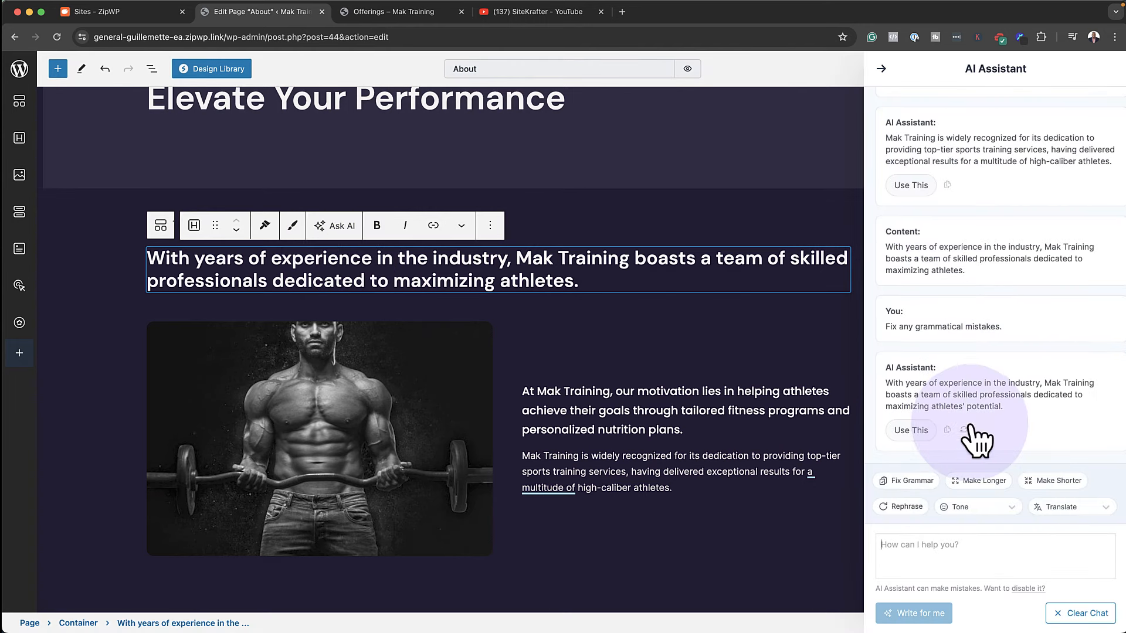
click(915, 431)
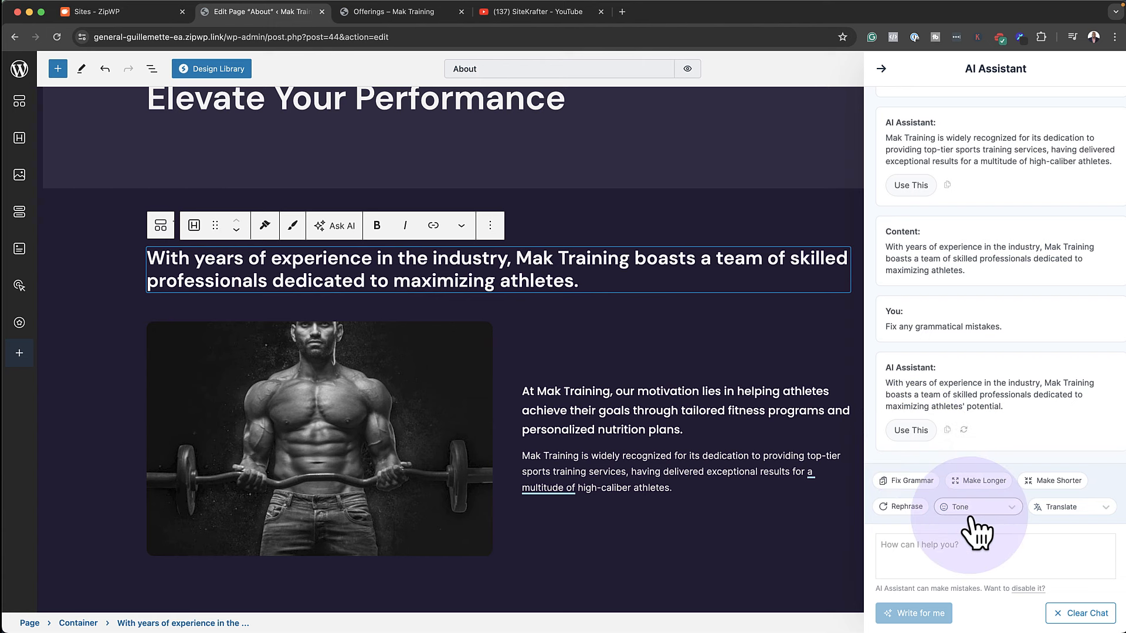
click(1014, 504)
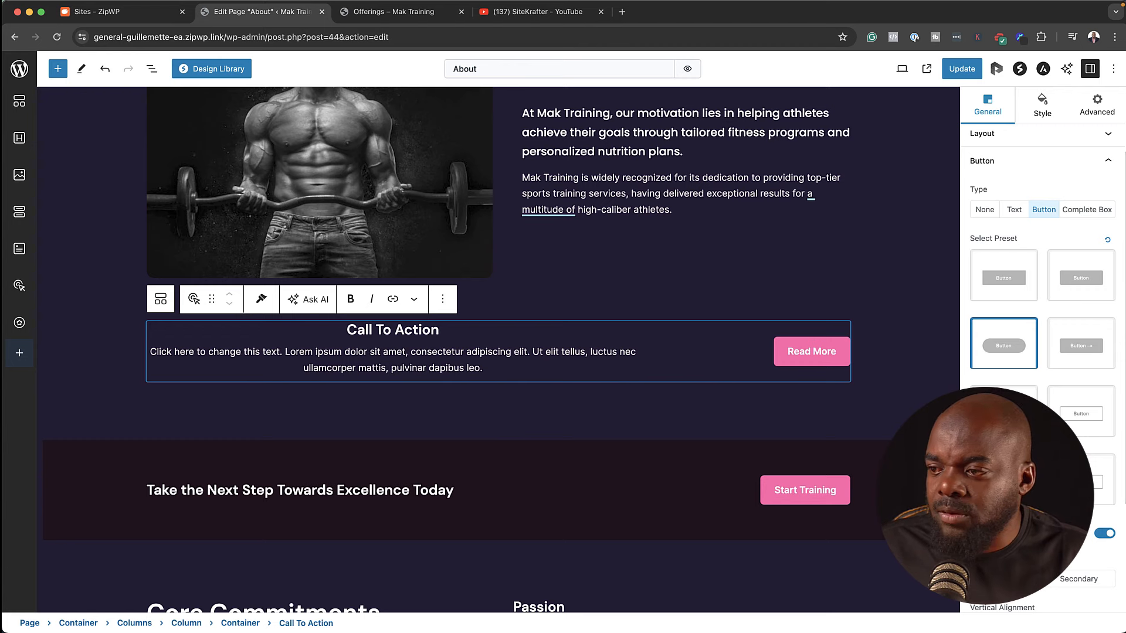
Leave the About page editor without saving
scroll(188, 404, up, 6)
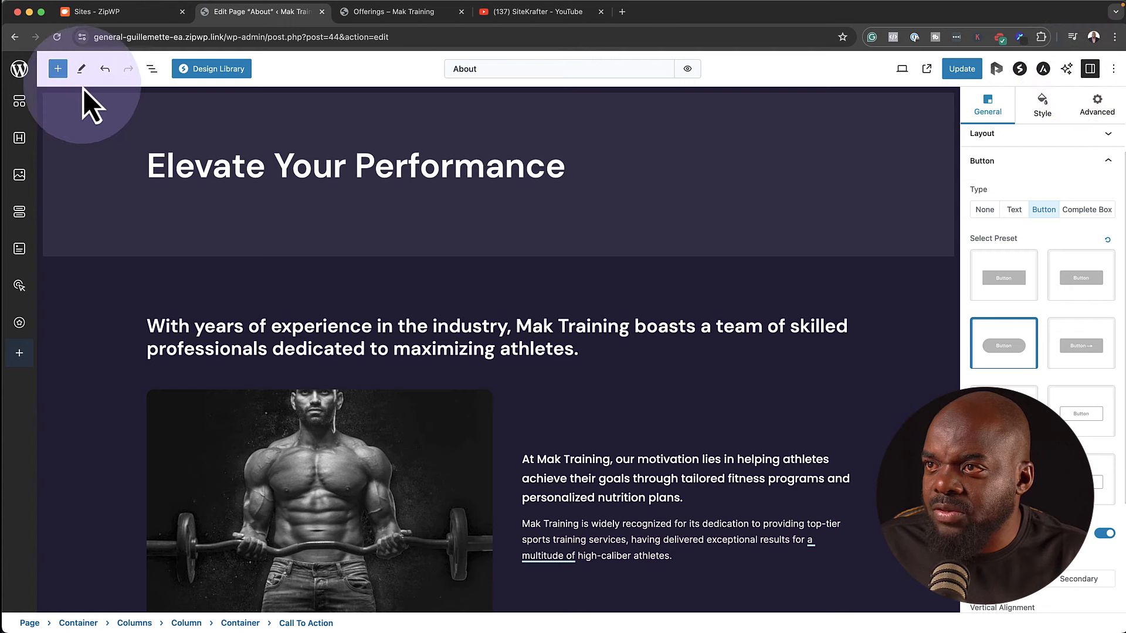
click(26, 75)
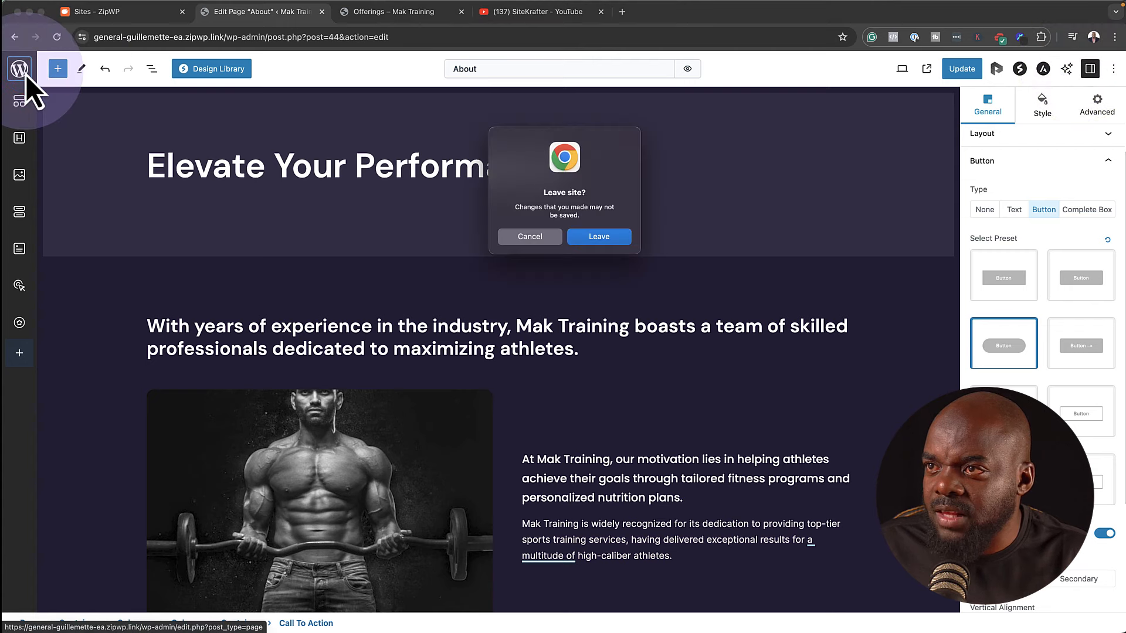
click(603, 245)
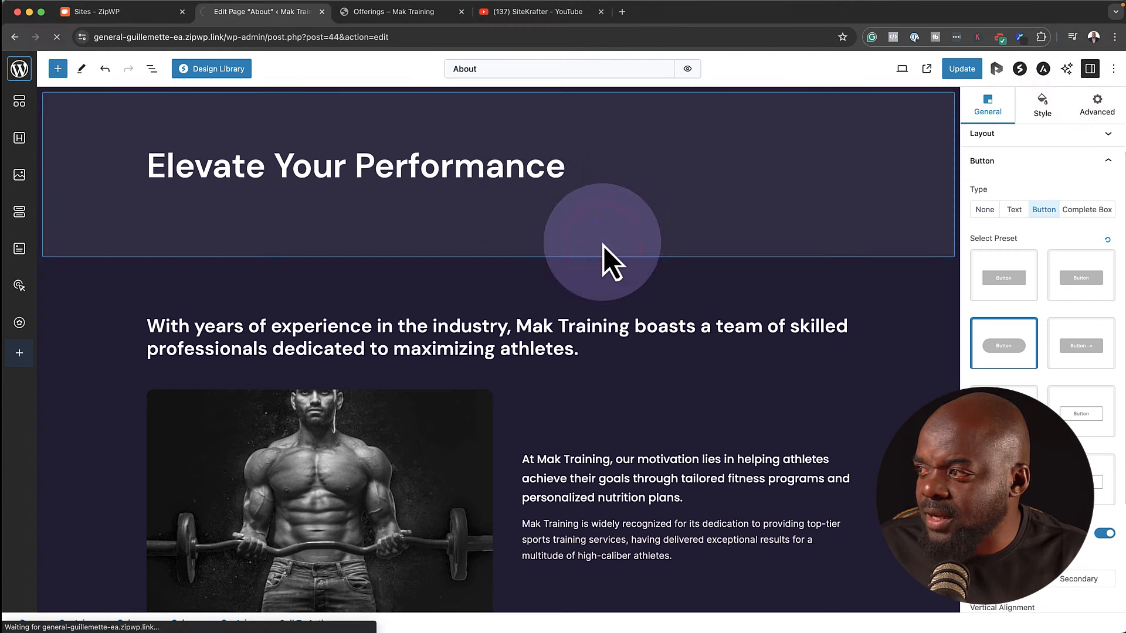
From the Astra dashboard, open the Color card's Customize settings
mouse_move(65, 302)
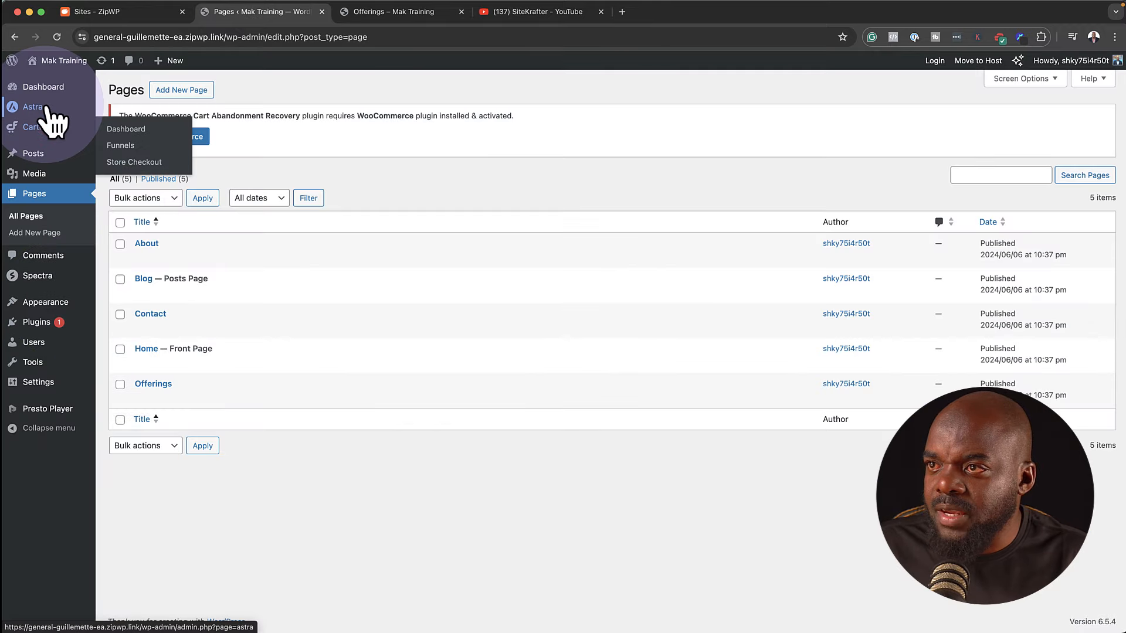
mouse_move(61, 114)
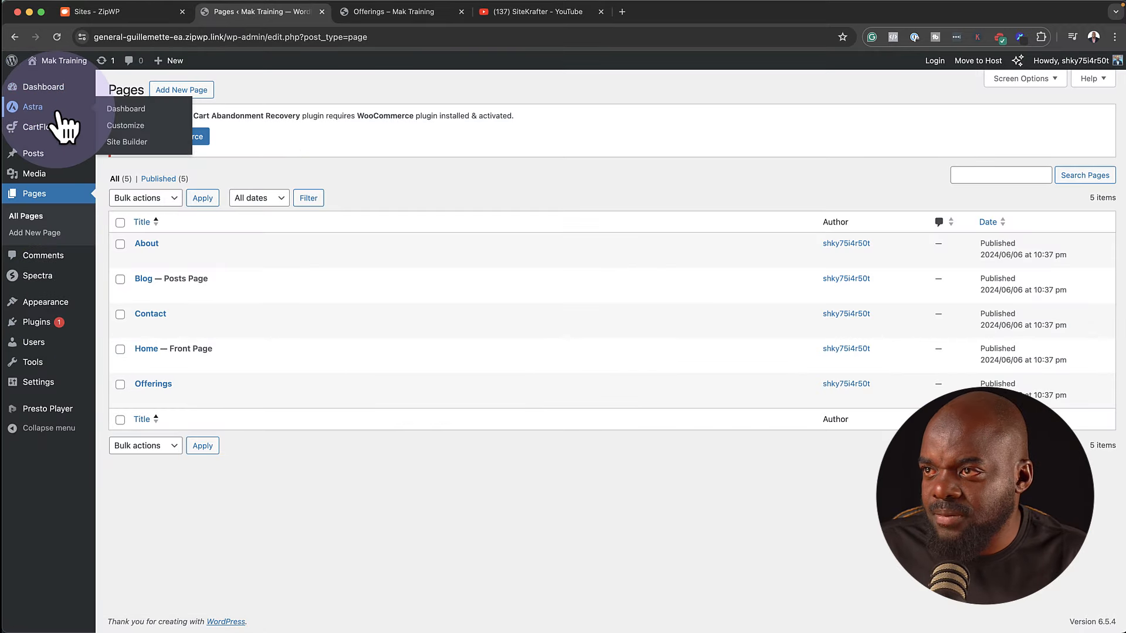
click(136, 110)
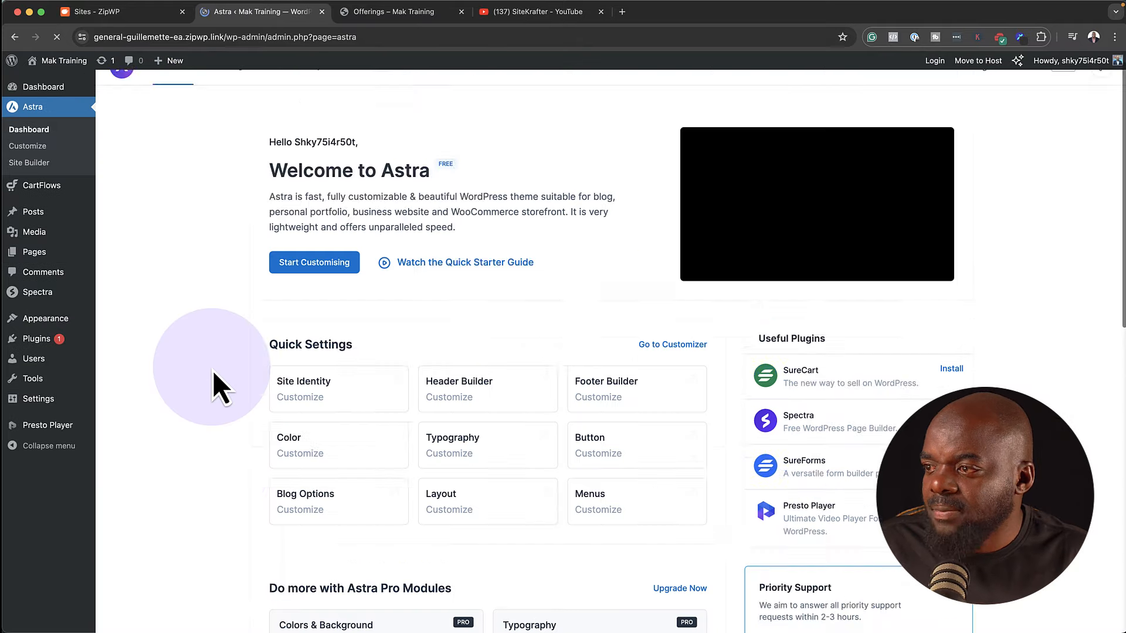
scroll(213, 370, down, 5)
scroll(212, 370, up, 2)
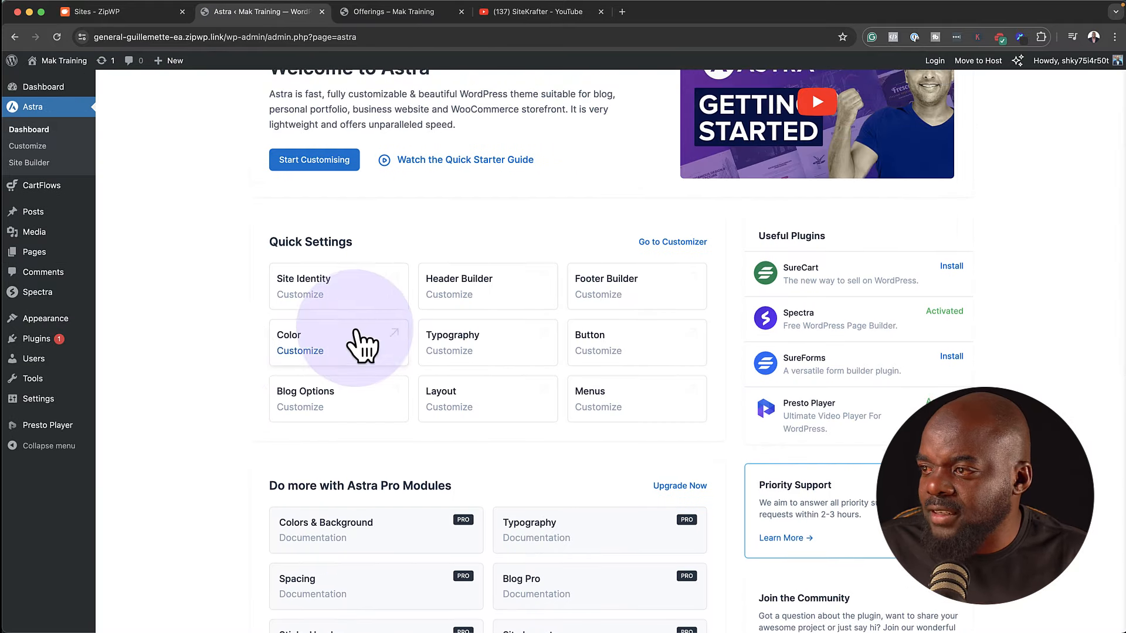
click(313, 347)
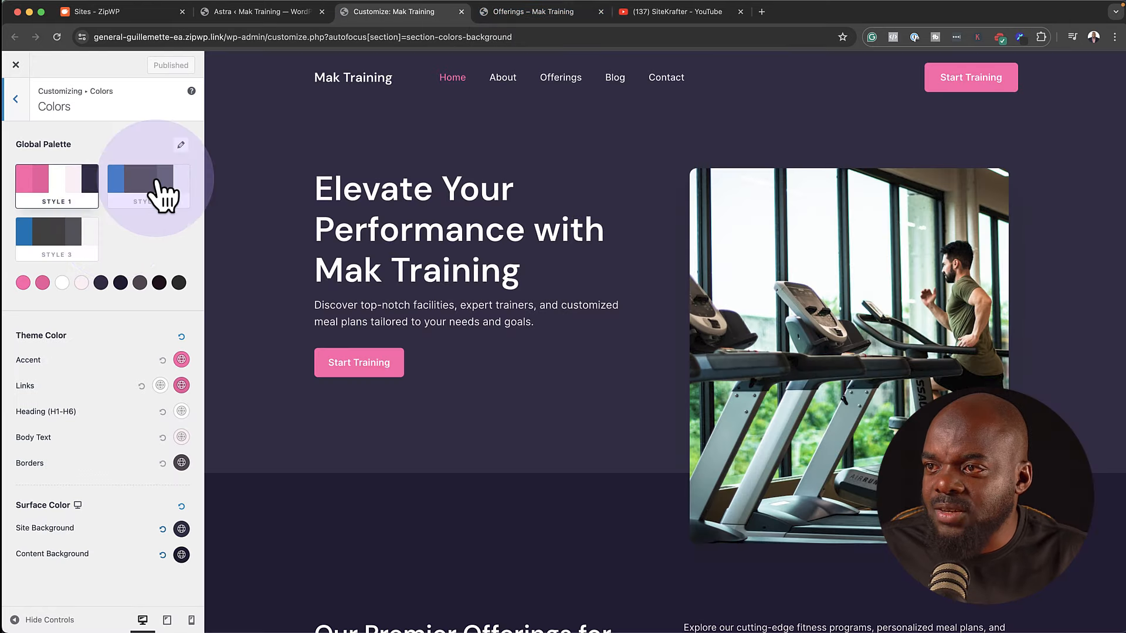
Apply the Style 2 colour palette, then return to Global and open Block Editor settings
click(153, 183)
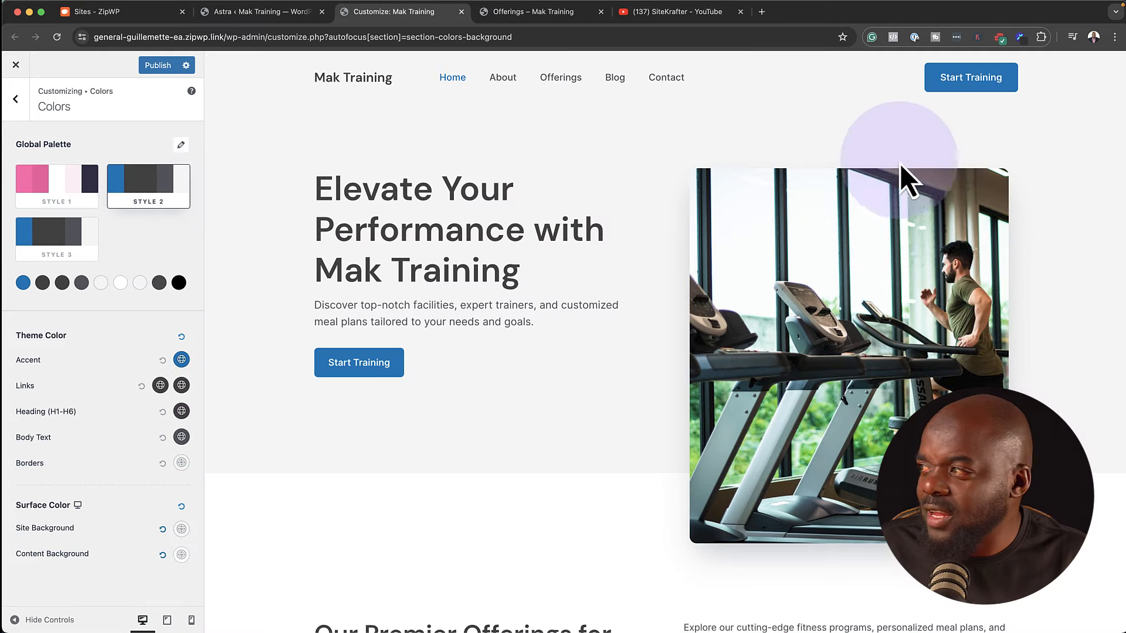
scroll(568, 488, down, 4)
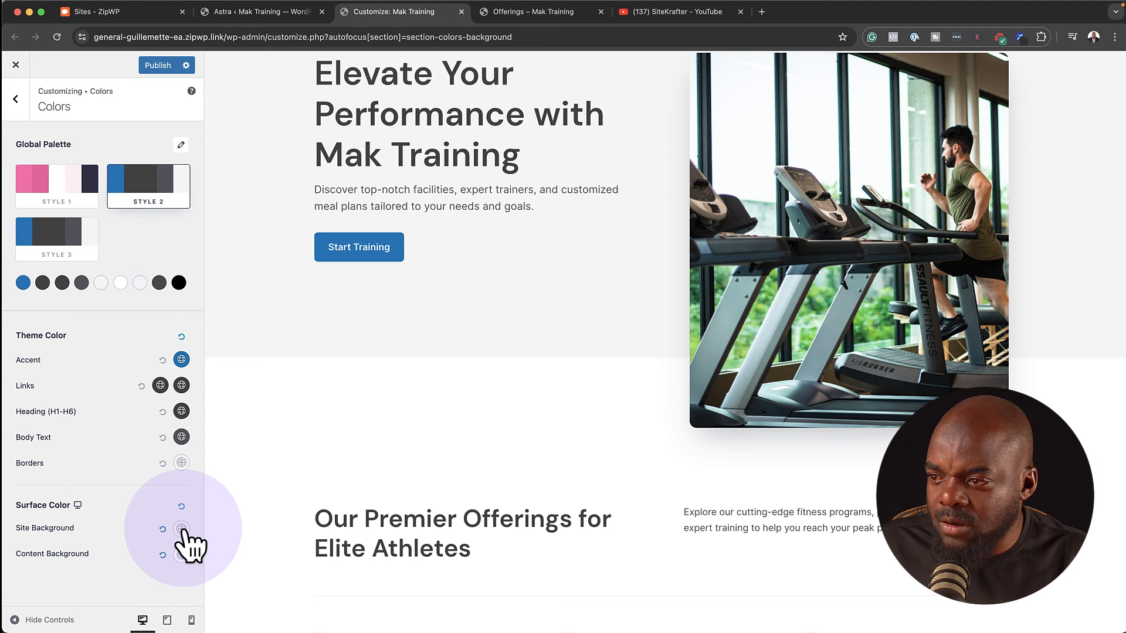
scroll(726, 410, up, 3)
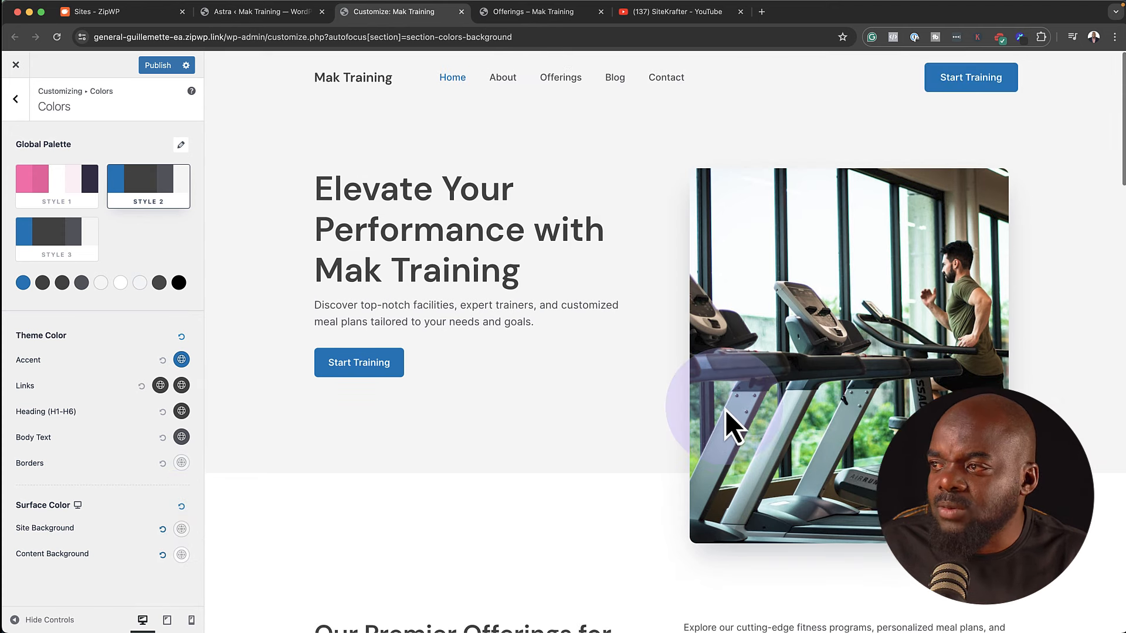
click(16, 98)
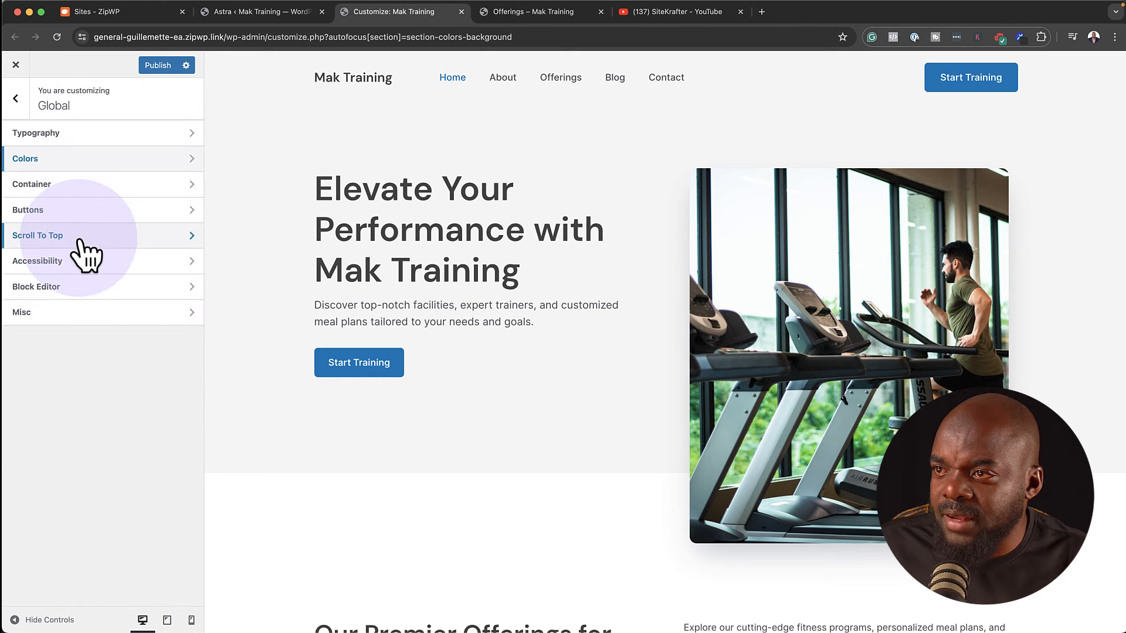
click(68, 287)
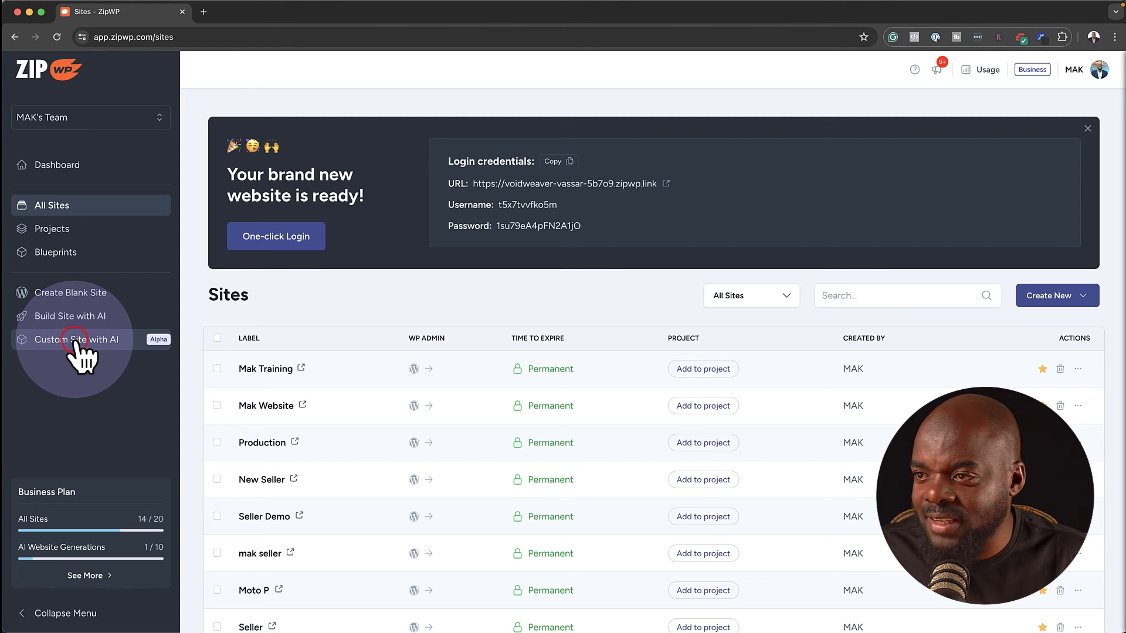
Start an AI custom site named 'Mak Training' described as 'Mak training trains tennis players.'
click(76, 343)
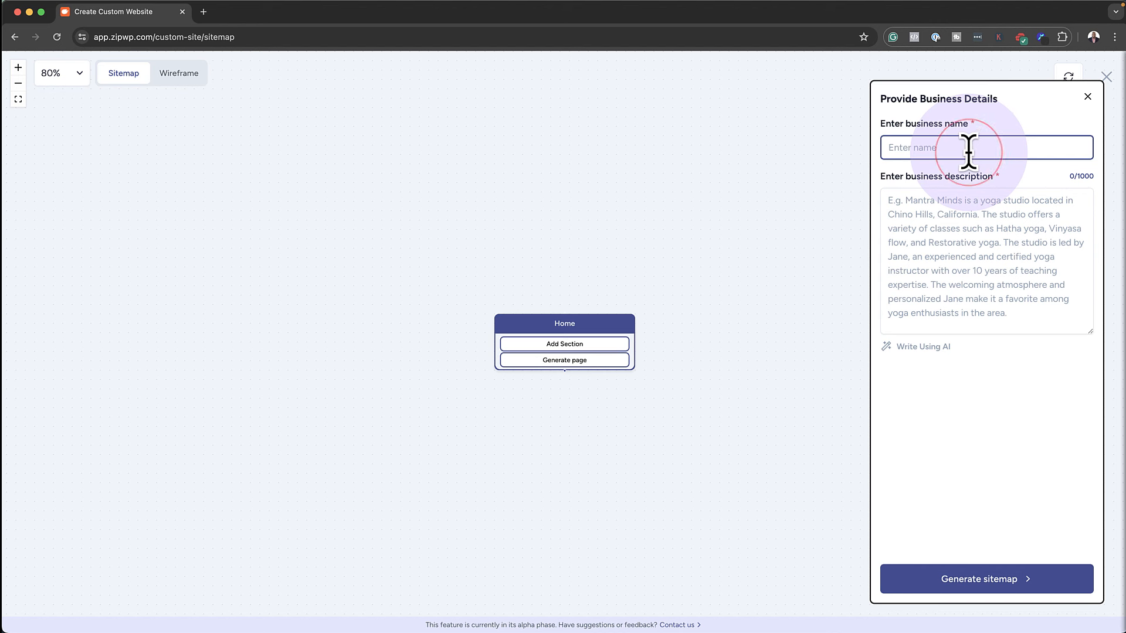
text(Mak Training)
click(935, 200)
text(Mak training trains tennis players.)
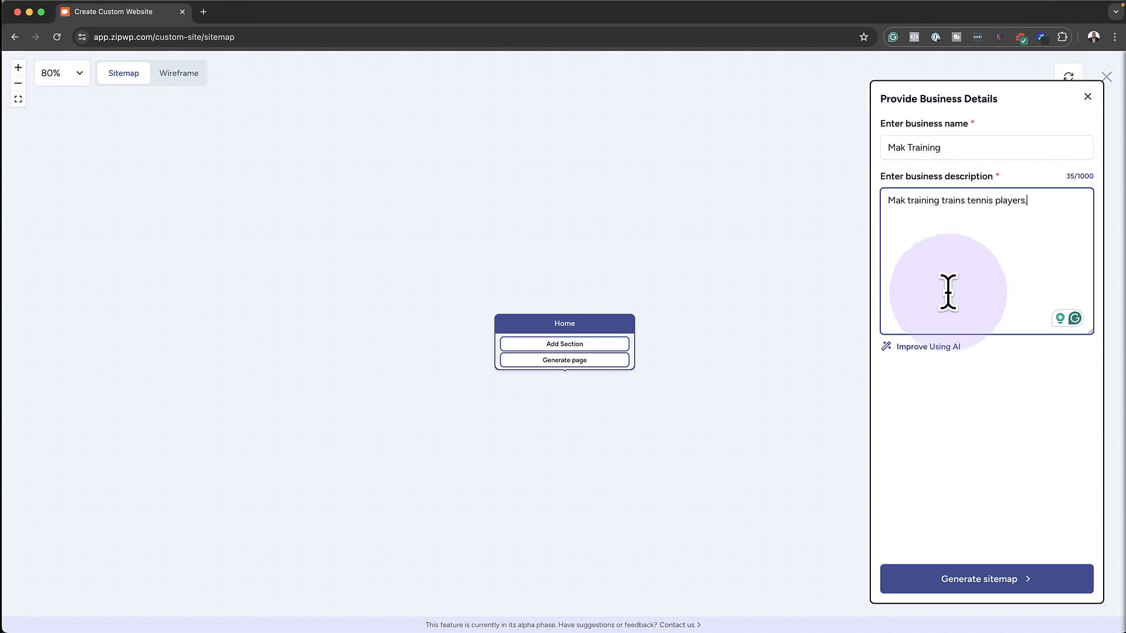
Have AI expand the description, review it in the enlarged box, and generate the sitemap
click(910, 349)
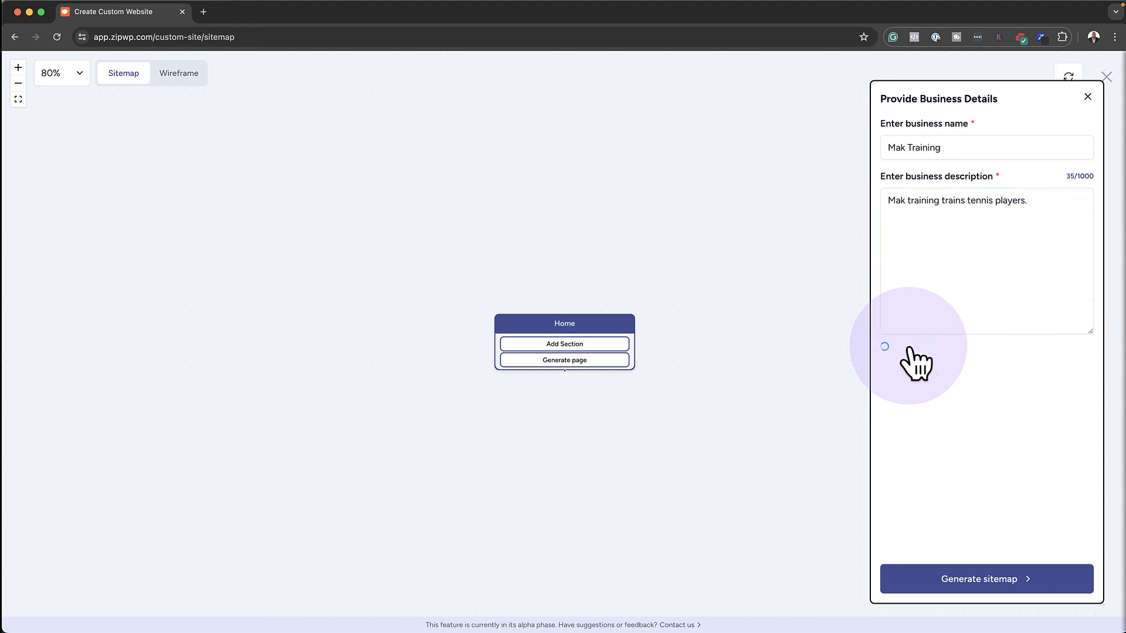
drag(1089, 330, 1079, 433)
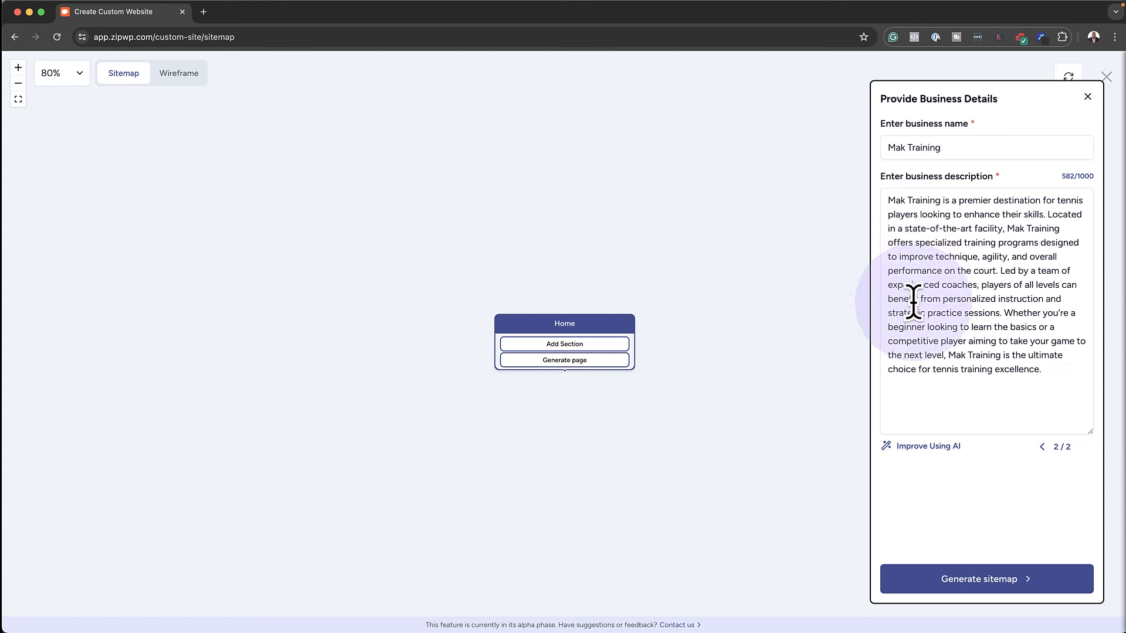
click(1043, 283)
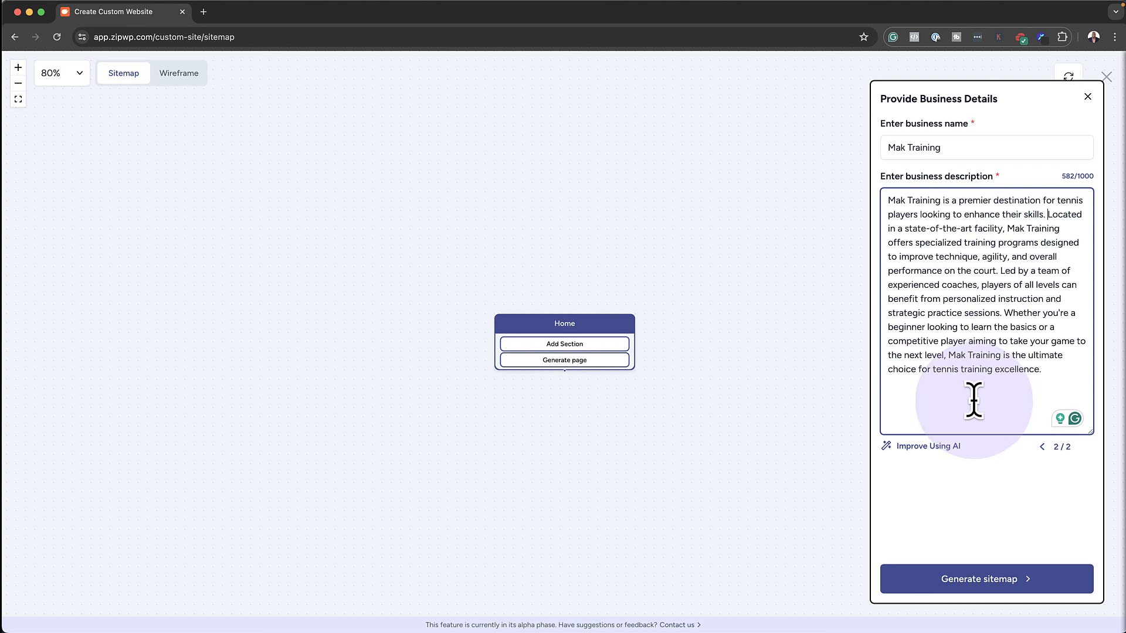
click(954, 582)
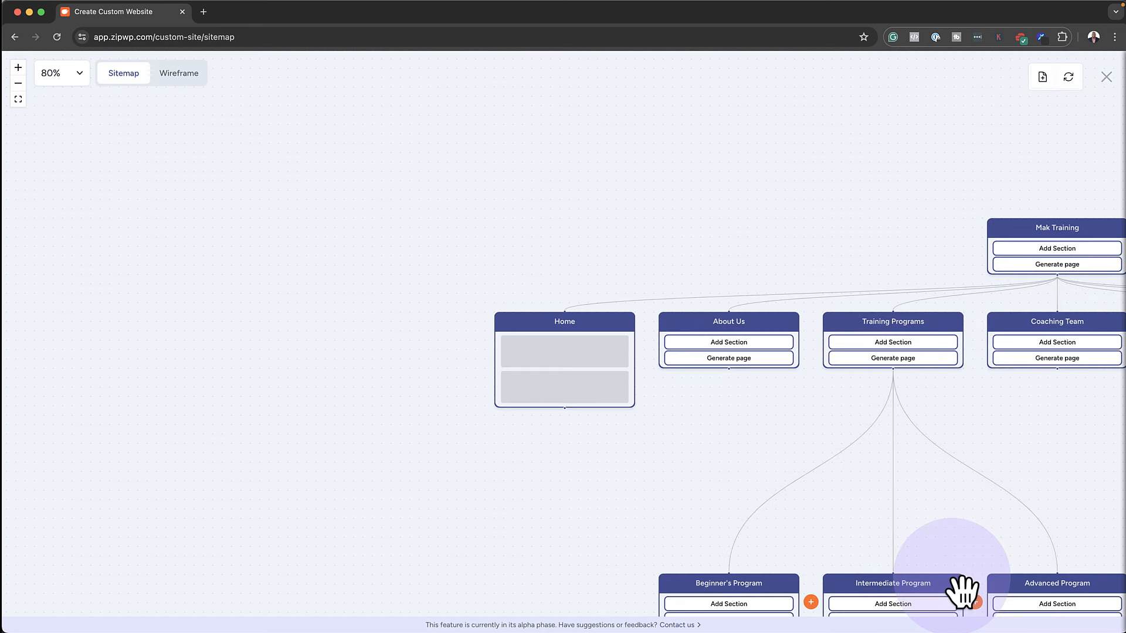
Pan the sitemap, preview the Mak Training page in Wireframe view, then go back to Sitemap
drag(934, 224, 430, 134)
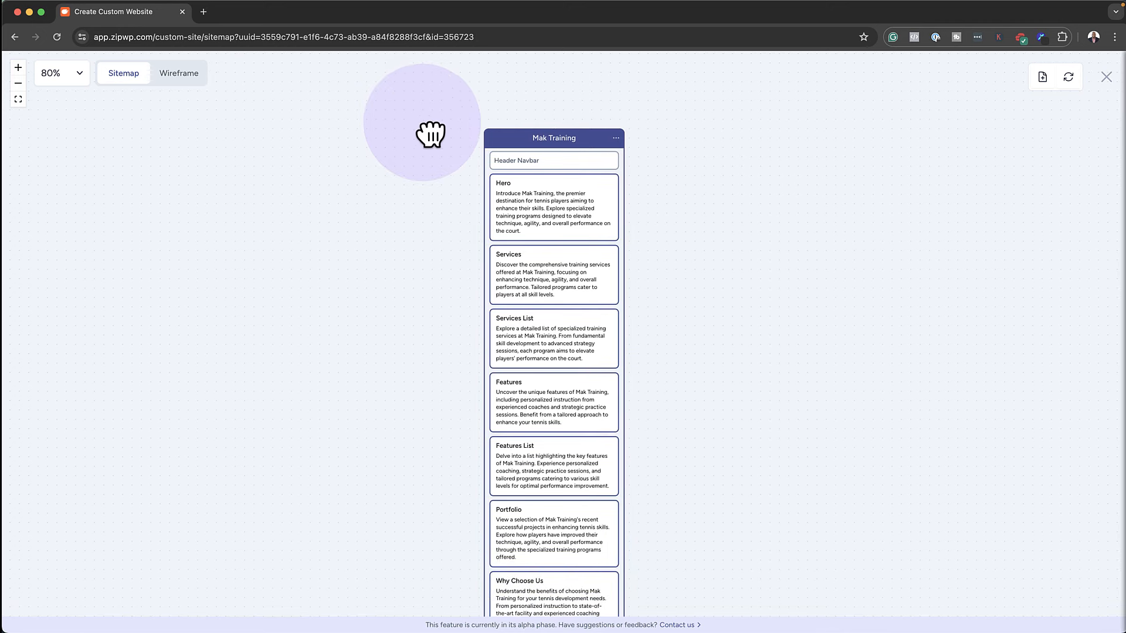
scroll(403, 284, down, 10)
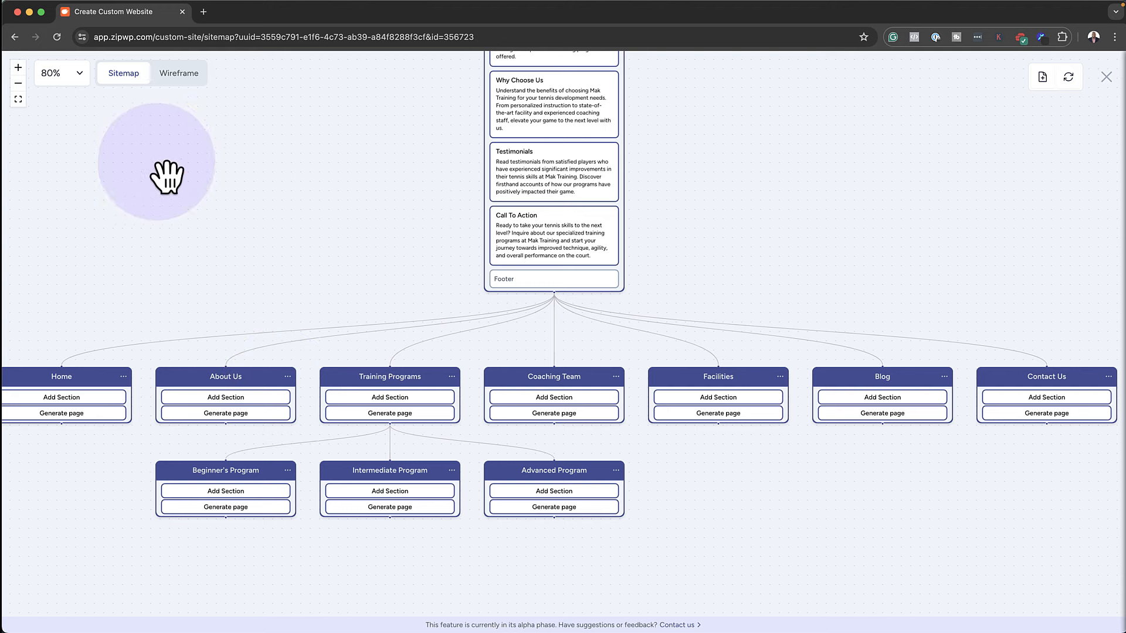
click(181, 69)
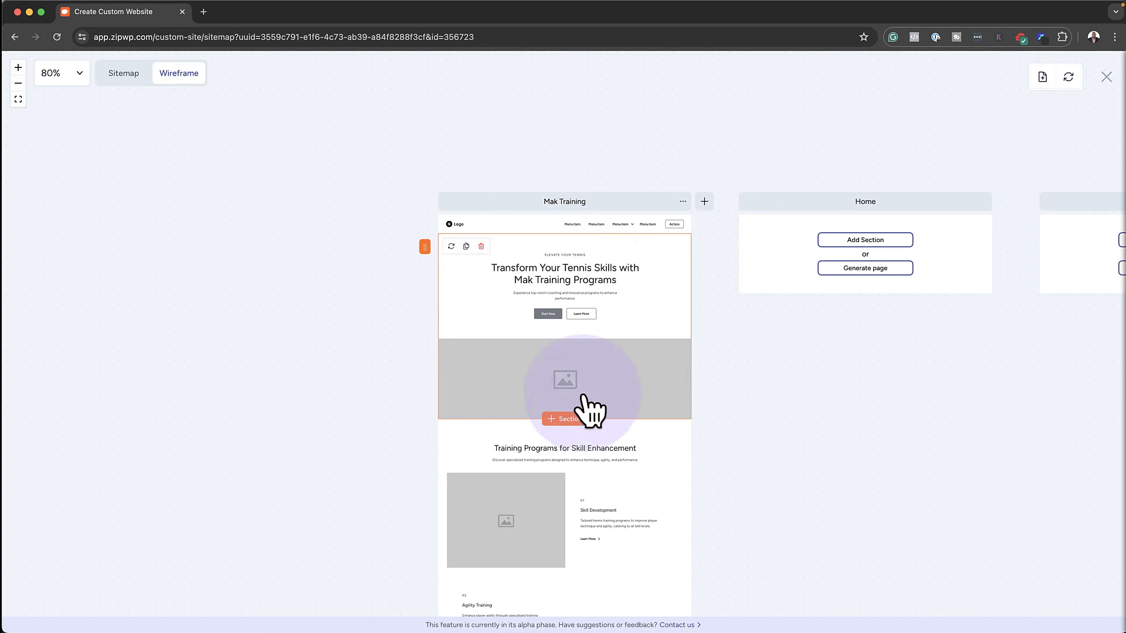
click(144, 83)
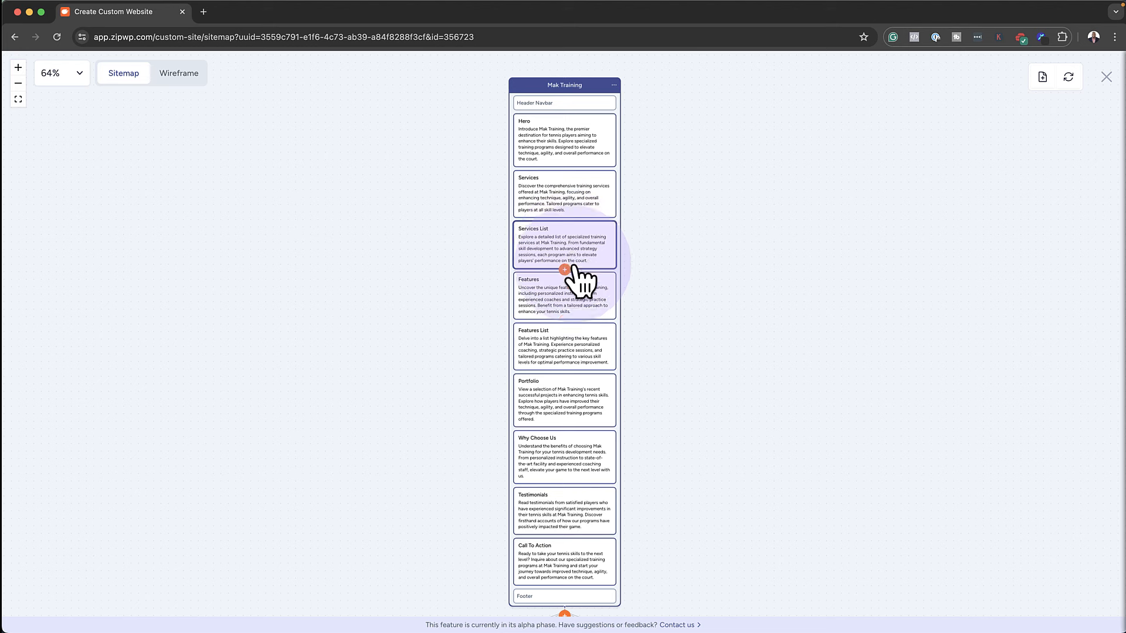
Insert a Team section below Features List on the Mak Training page
click(566, 372)
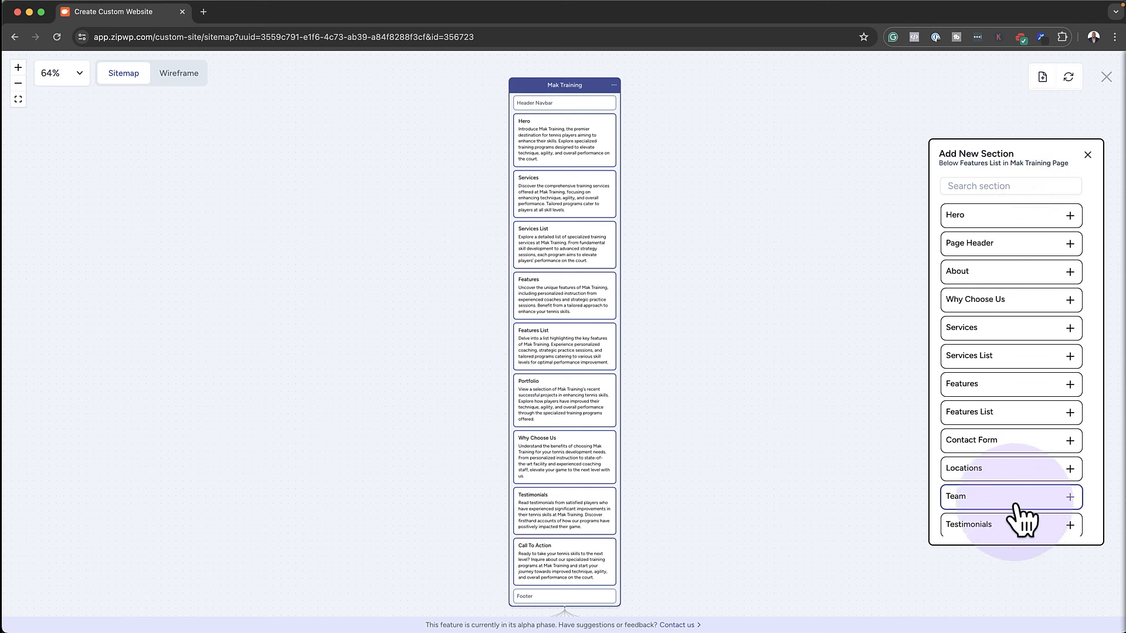
scroll(1026, 516, down, 3)
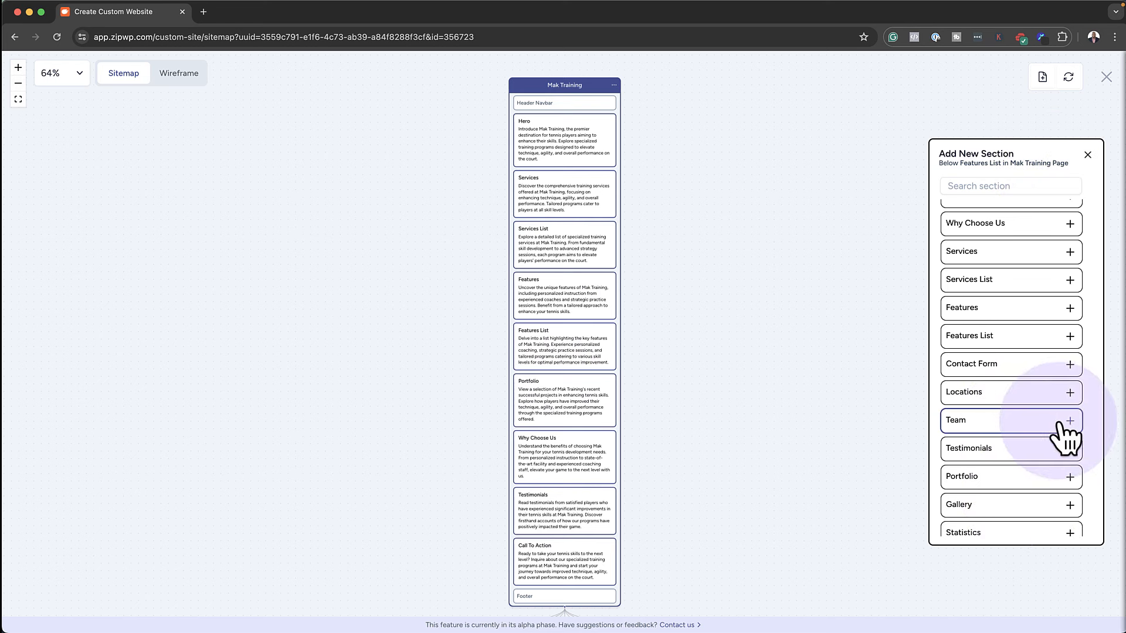
click(972, 421)
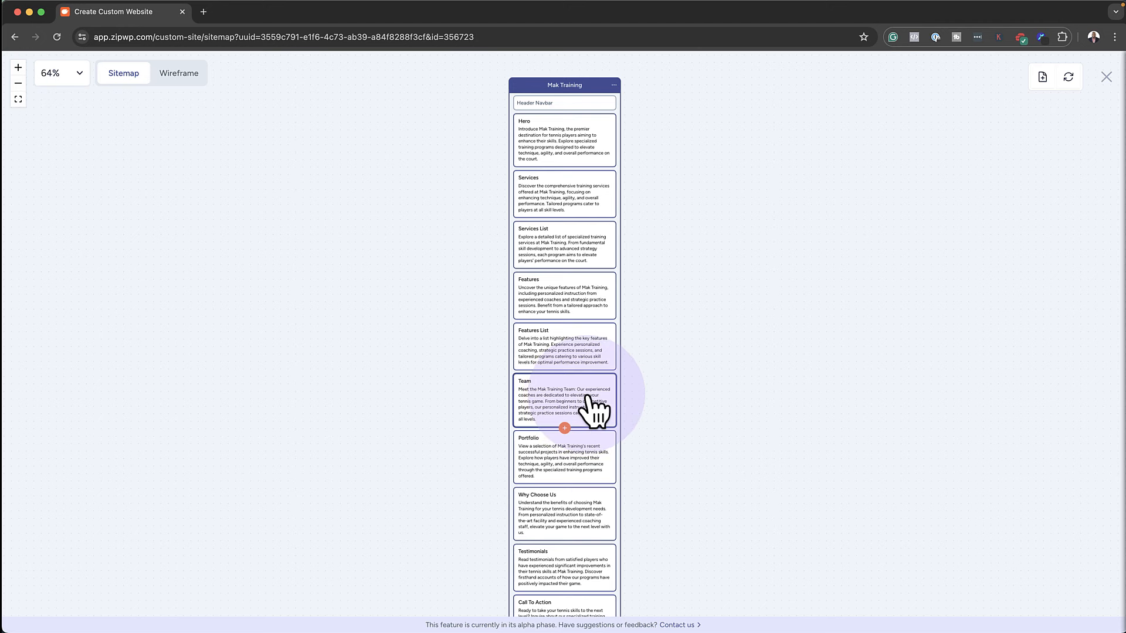
In Wireframe view, scroll to the Meet The Mak Team section and open its layout choices
click(191, 73)
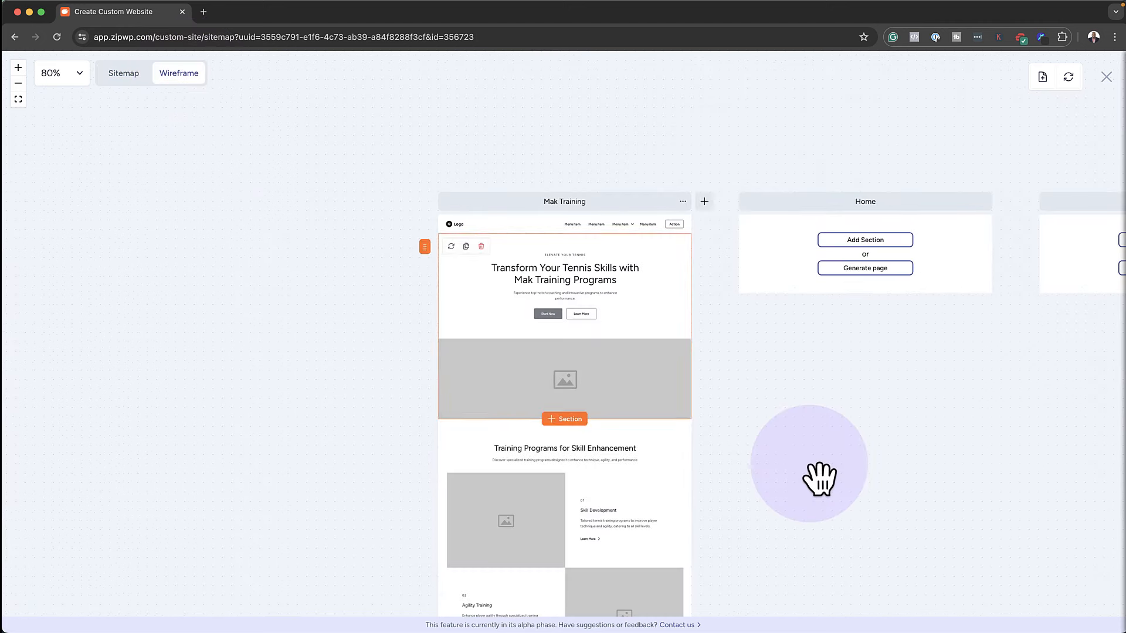
scroll(543, 433, down, 6)
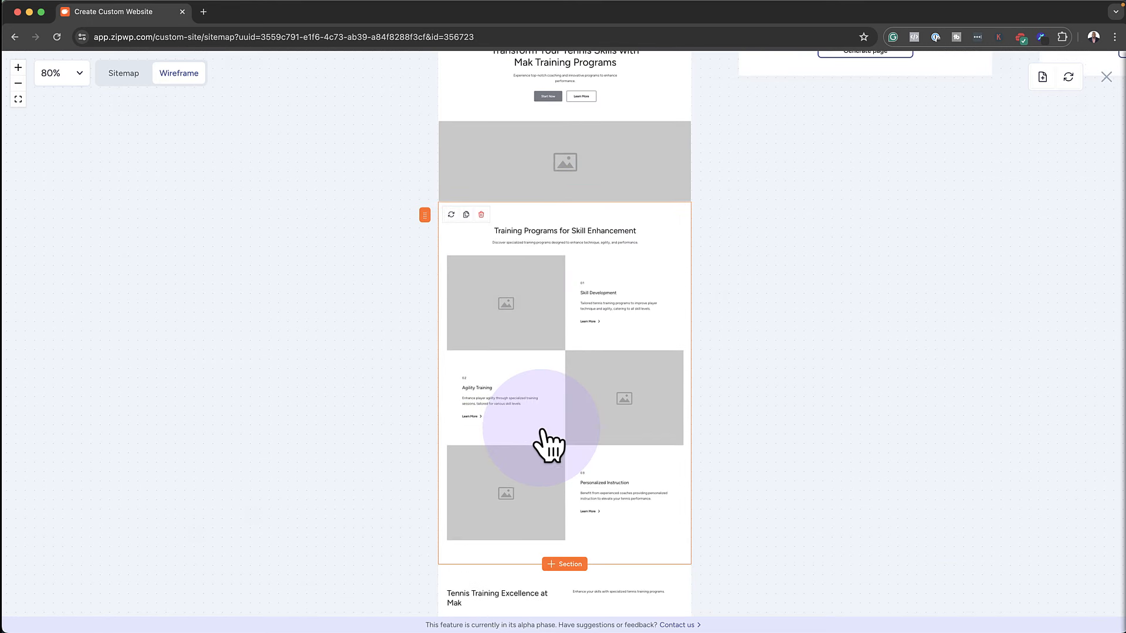
scroll(543, 436, down, 5)
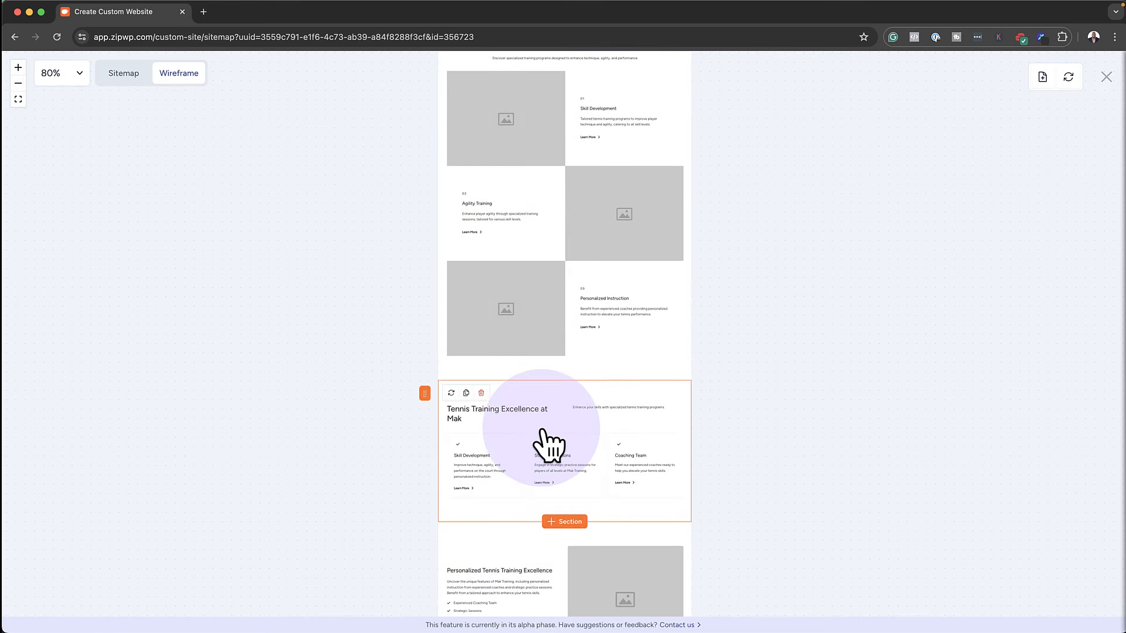
scroll(543, 441, down, 4)
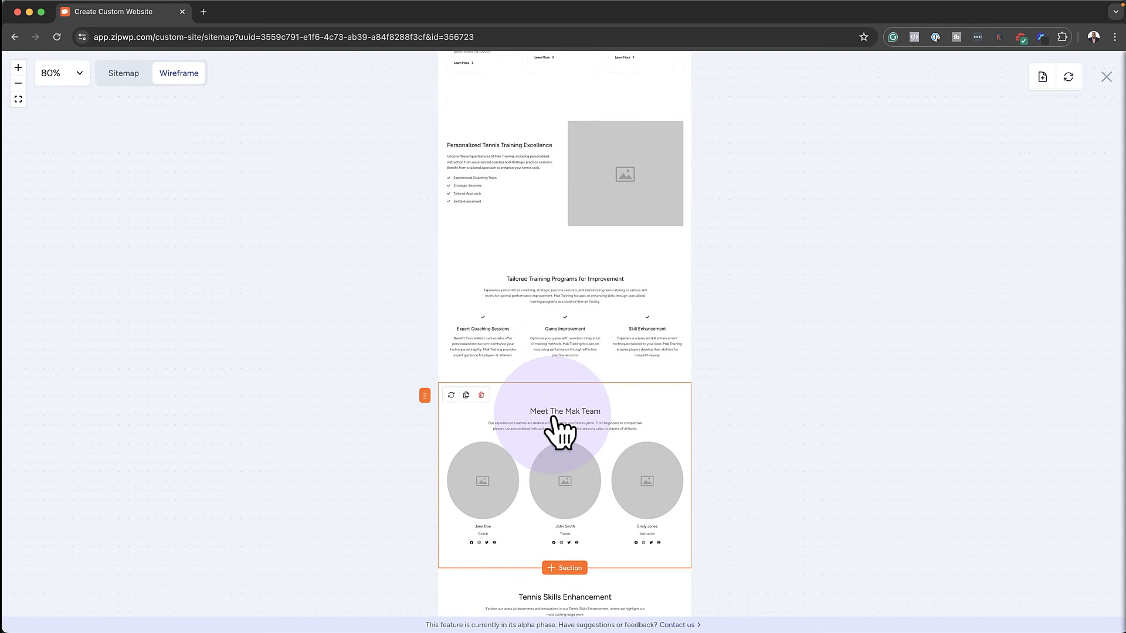
click(618, 421)
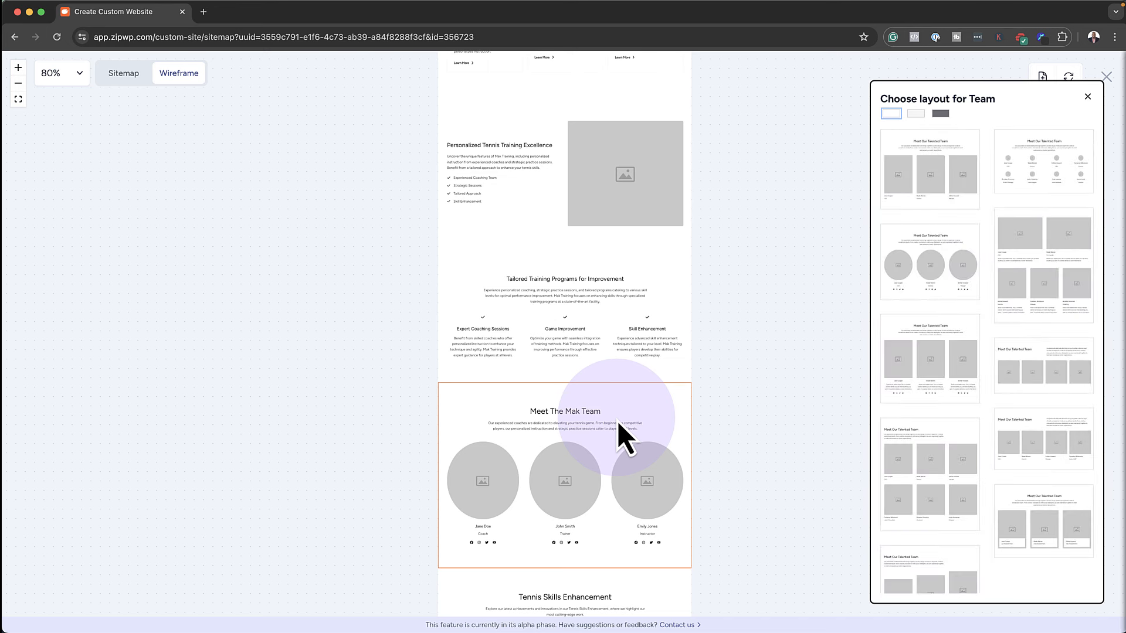
Give the team section the three-rectangular-photo layout with a light grey background
click(926, 354)
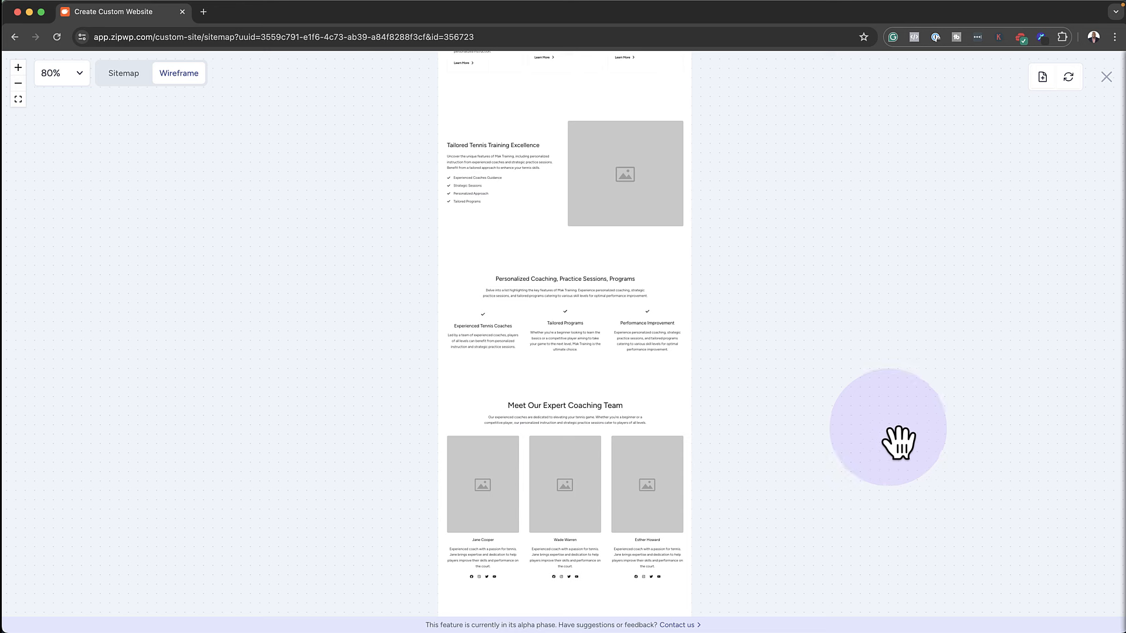
click(632, 405)
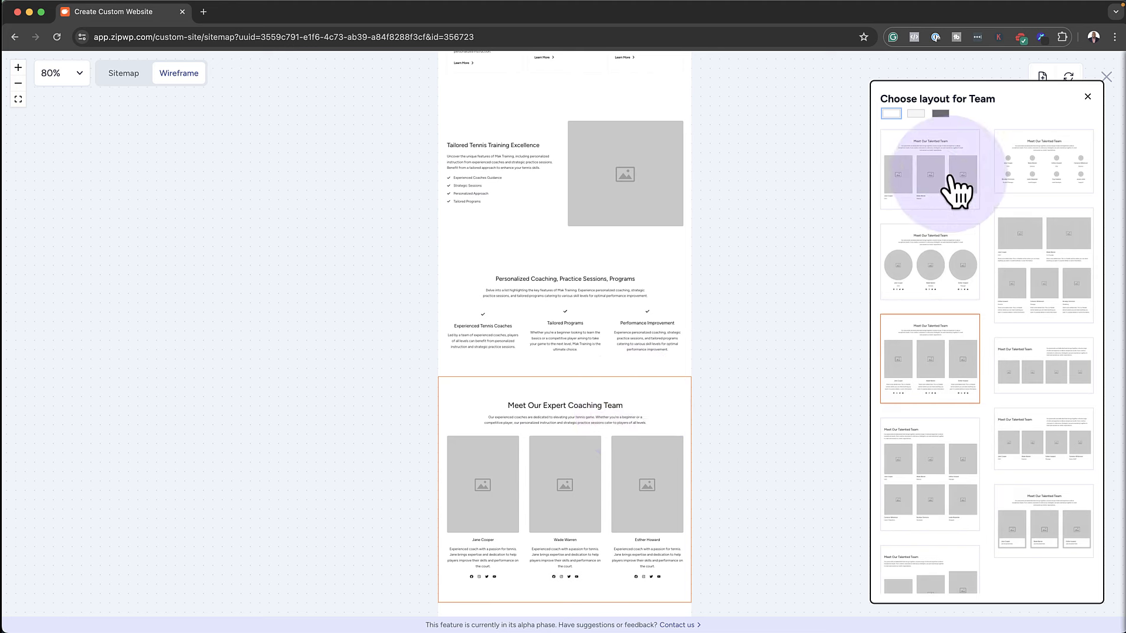
click(940, 113)
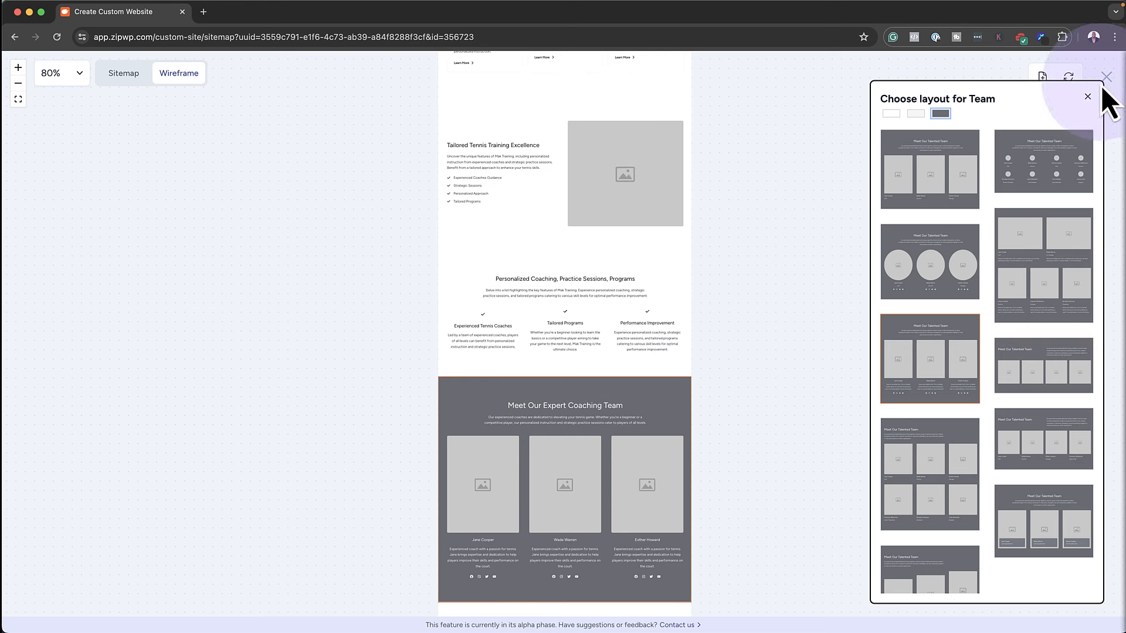
click(916, 113)
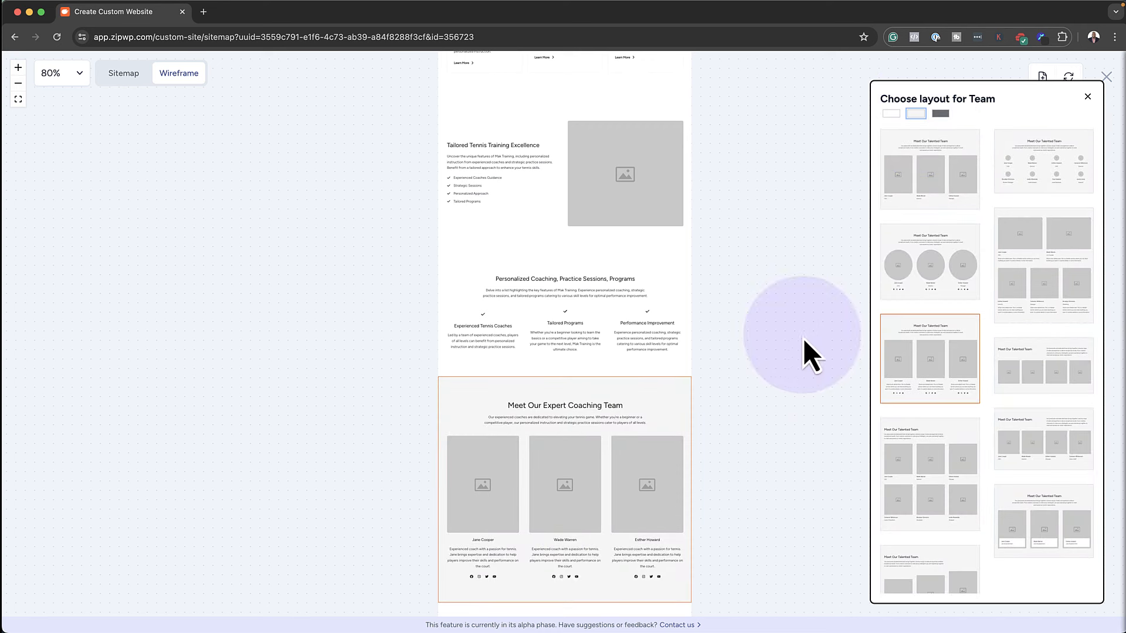
click(1088, 98)
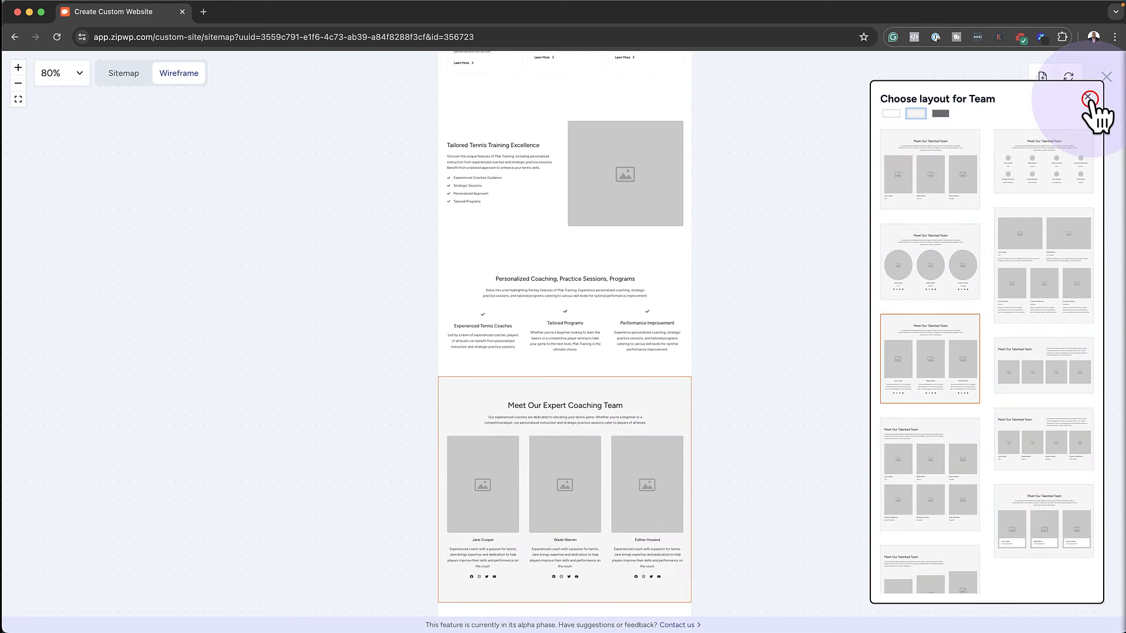
Return to the sitemap and open Add New Section on the About Us page
scroll(900, 317, up, 1)
scroll(900, 316, up, 10)
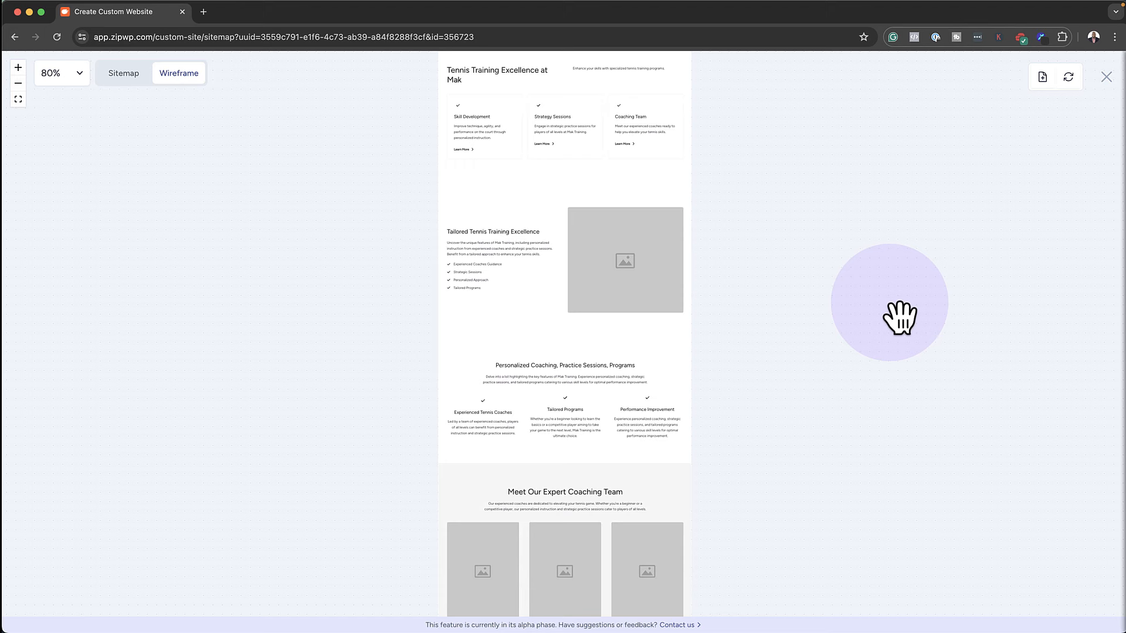
scroll(900, 317, up, 5)
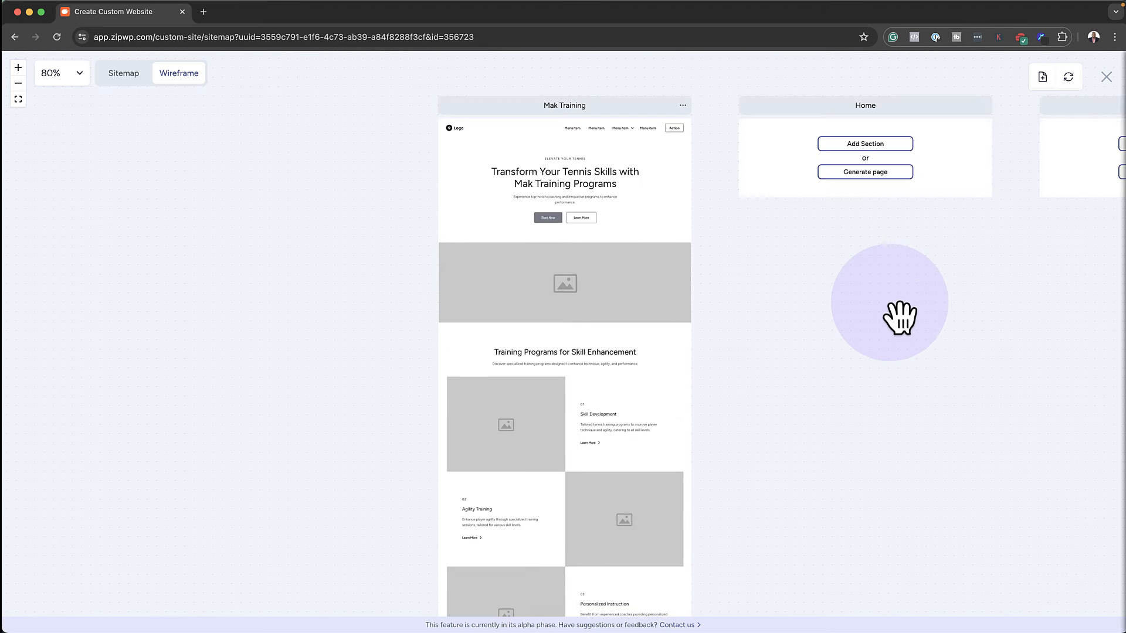
click(123, 73)
scroll(259, 359, down, 3)
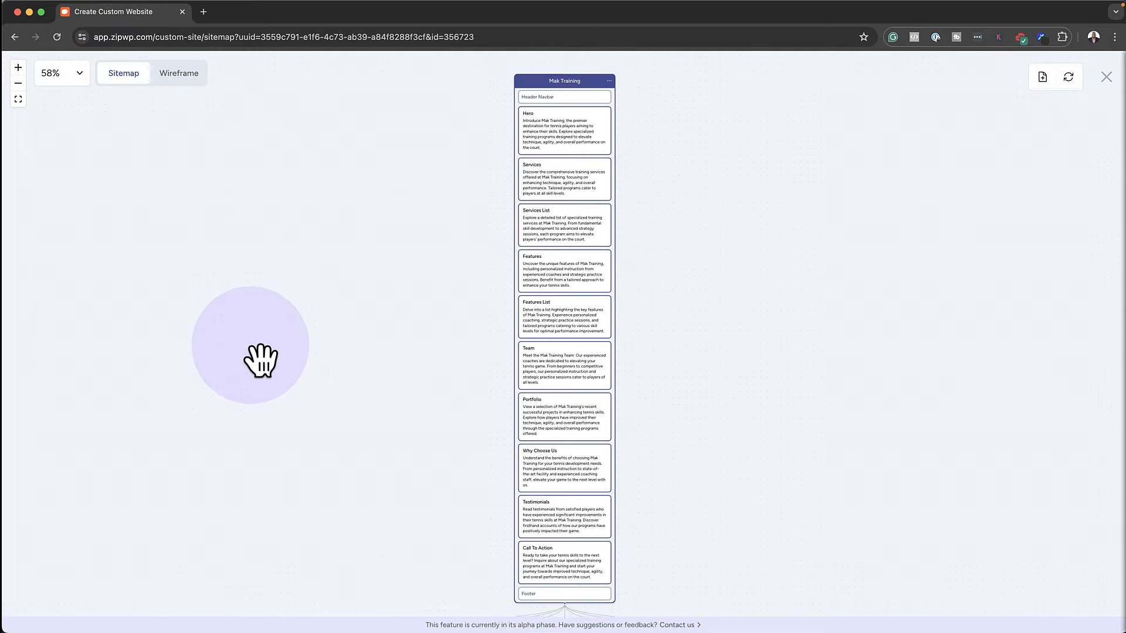
scroll(261, 361, down, 5)
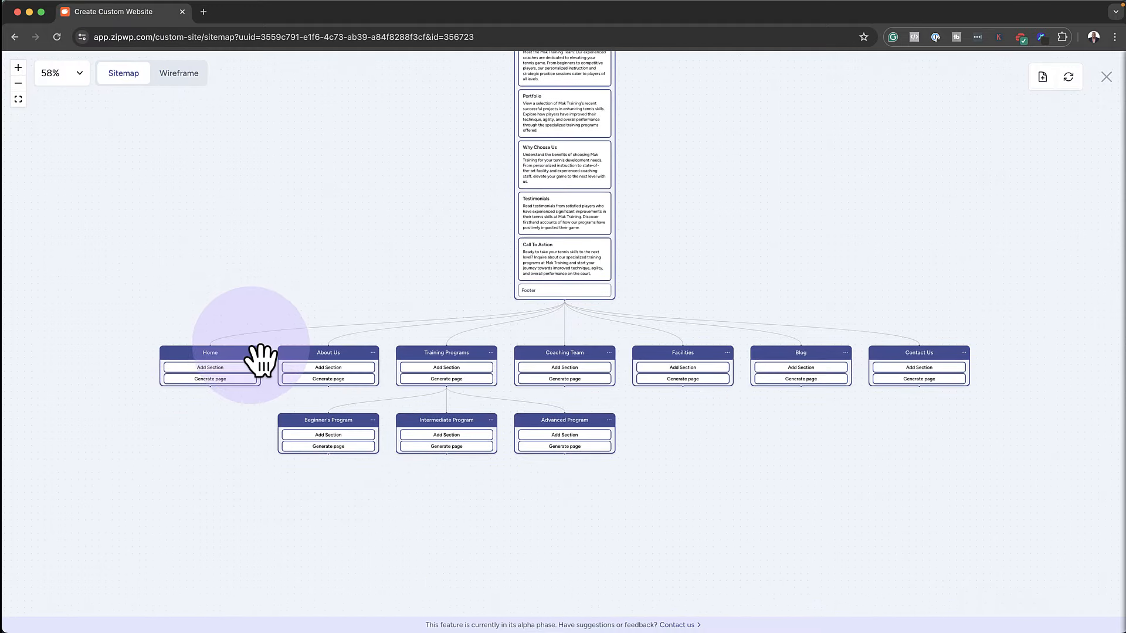
click(333, 367)
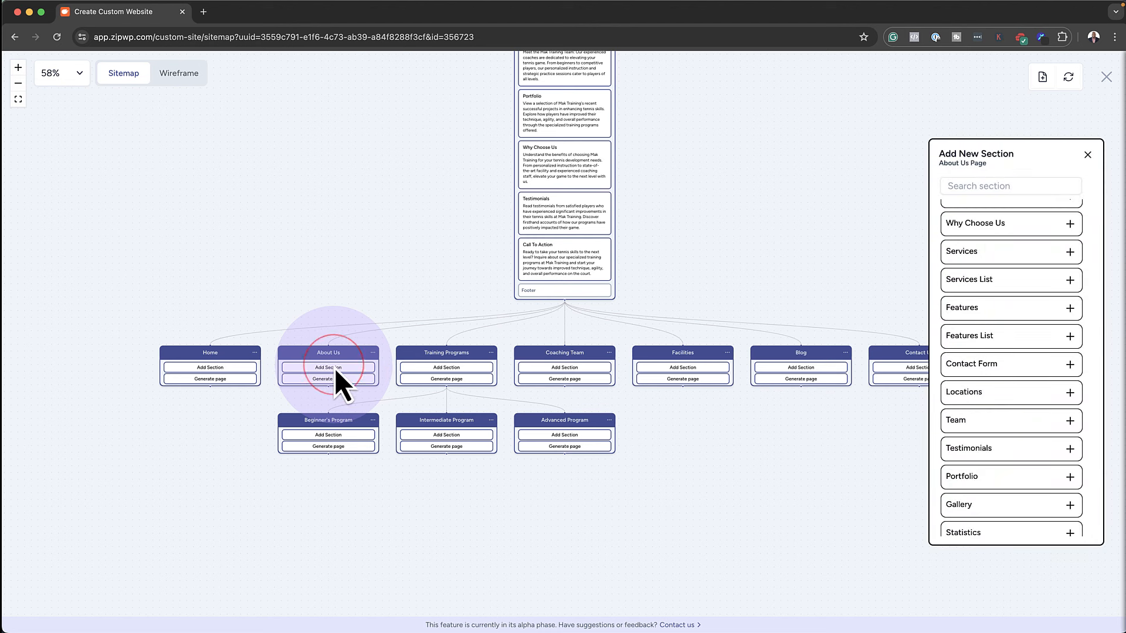
Add About and Services List sections to the About Us page
scroll(997, 352, up, 3)
click(1000, 268)
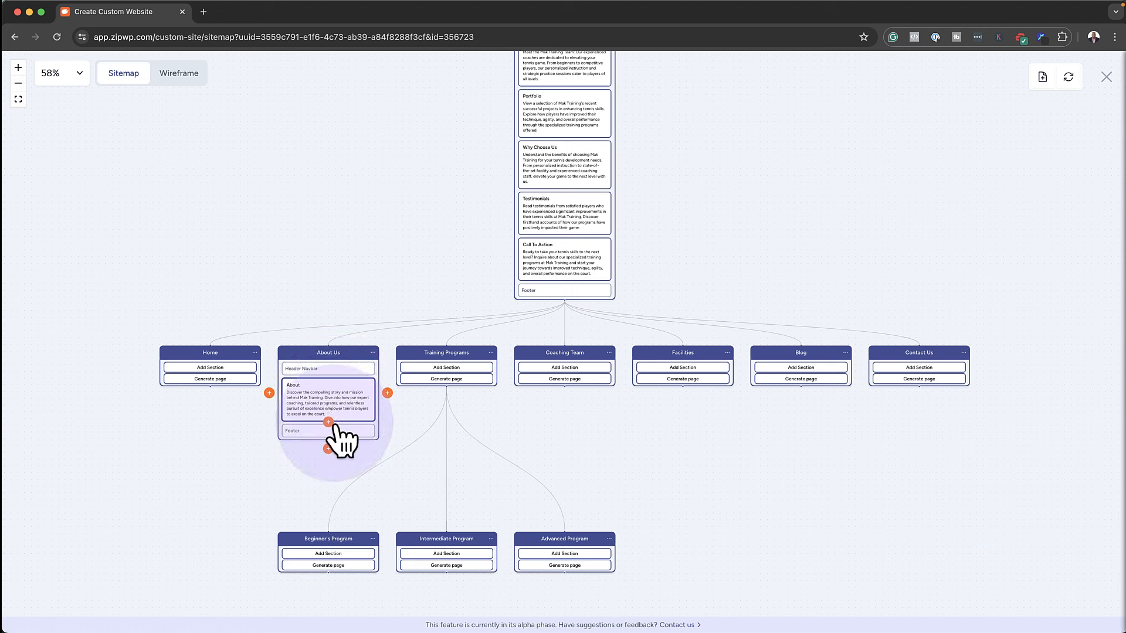
click(329, 423)
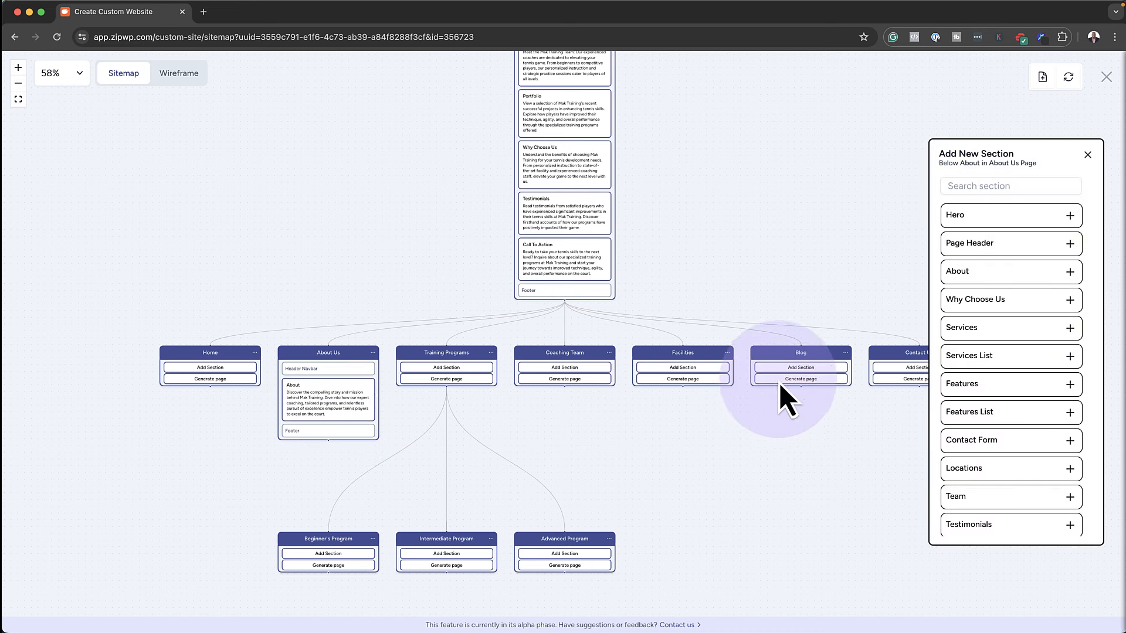
click(996, 367)
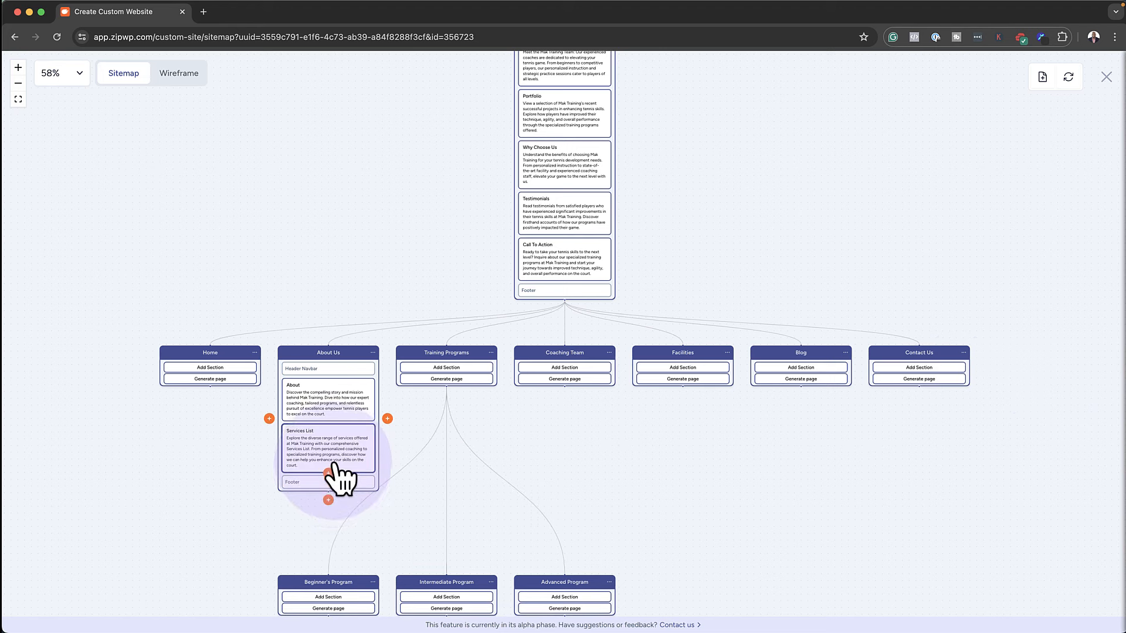
Add Pricing and then Call To Action sections below Services List
click(328, 473)
scroll(1041, 478, down, 5)
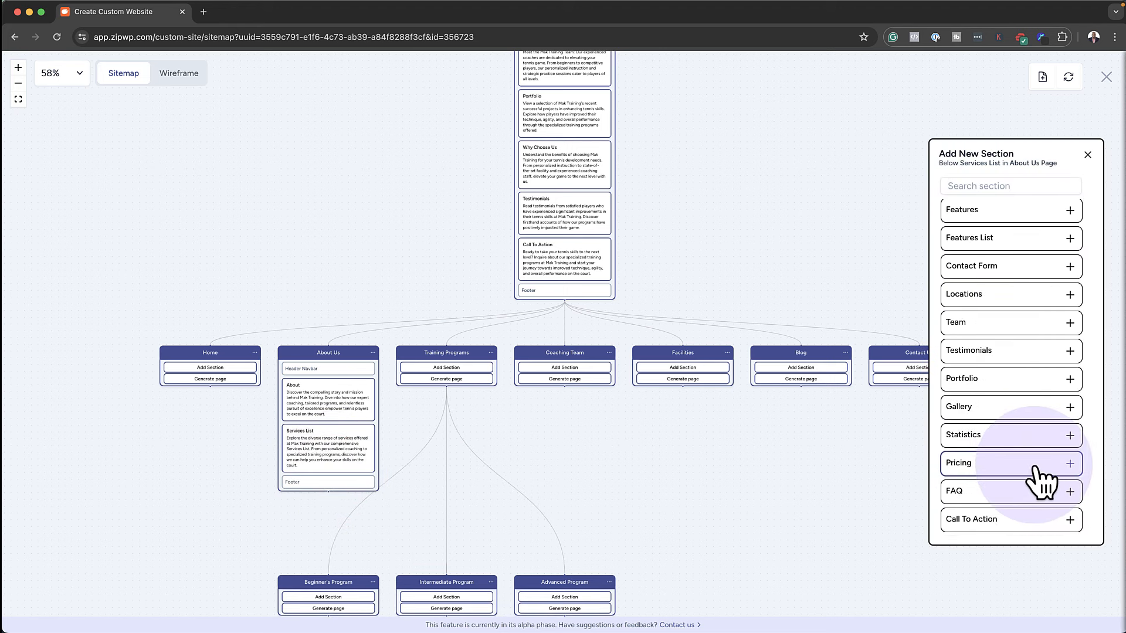
click(1035, 467)
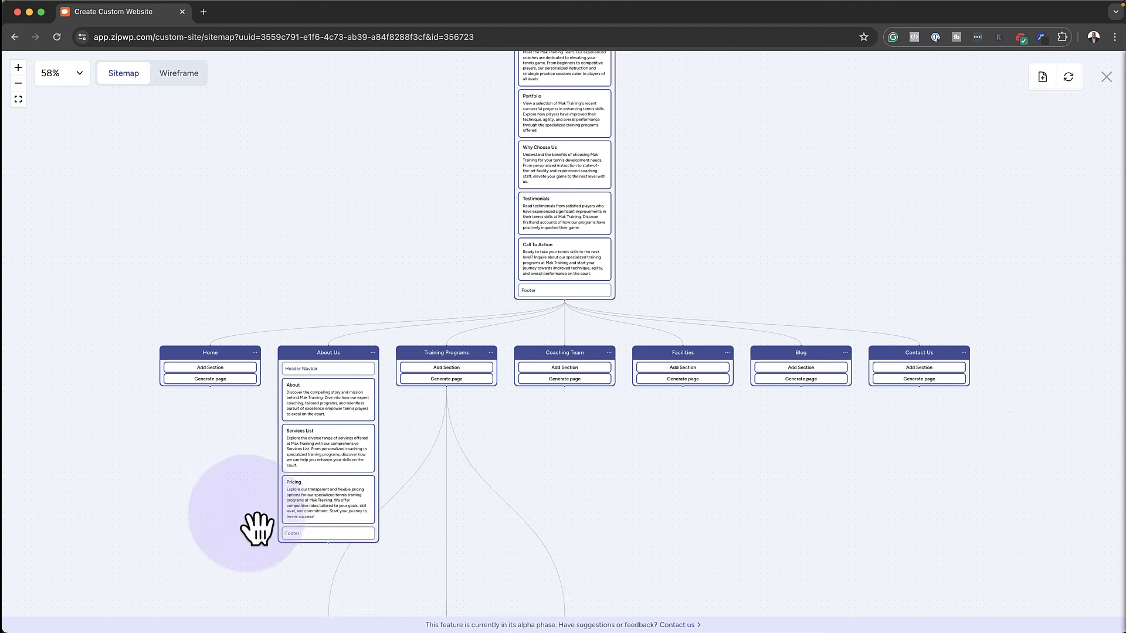
click(329, 524)
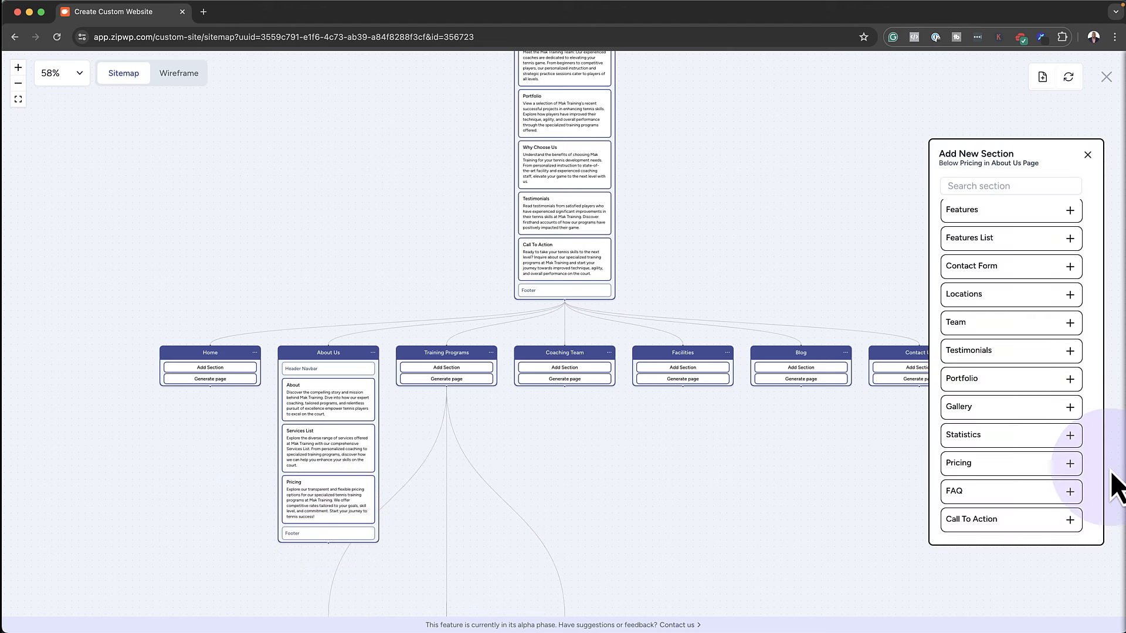
click(1014, 503)
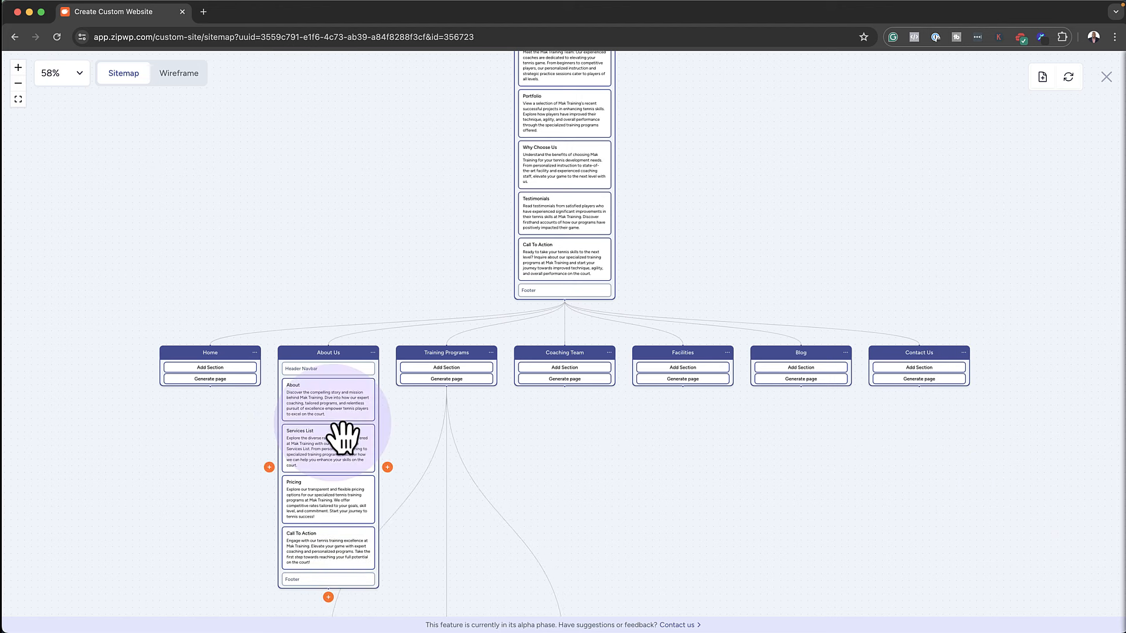
Switch to Wireframe view and bring the About Us page into view
click(179, 73)
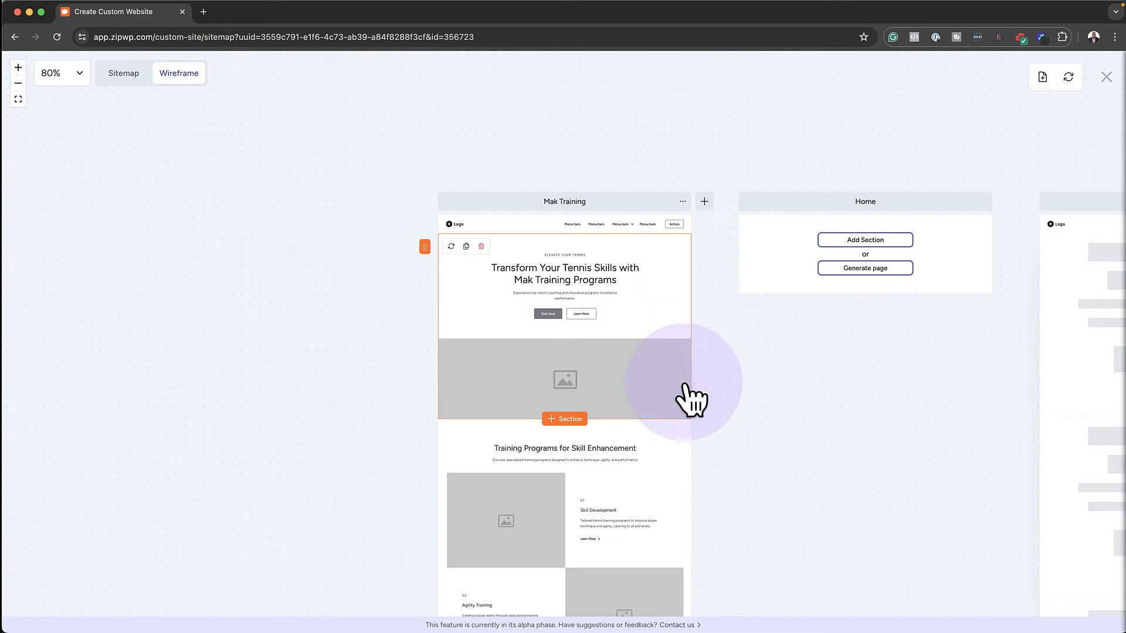
drag(886, 456, 307, 372)
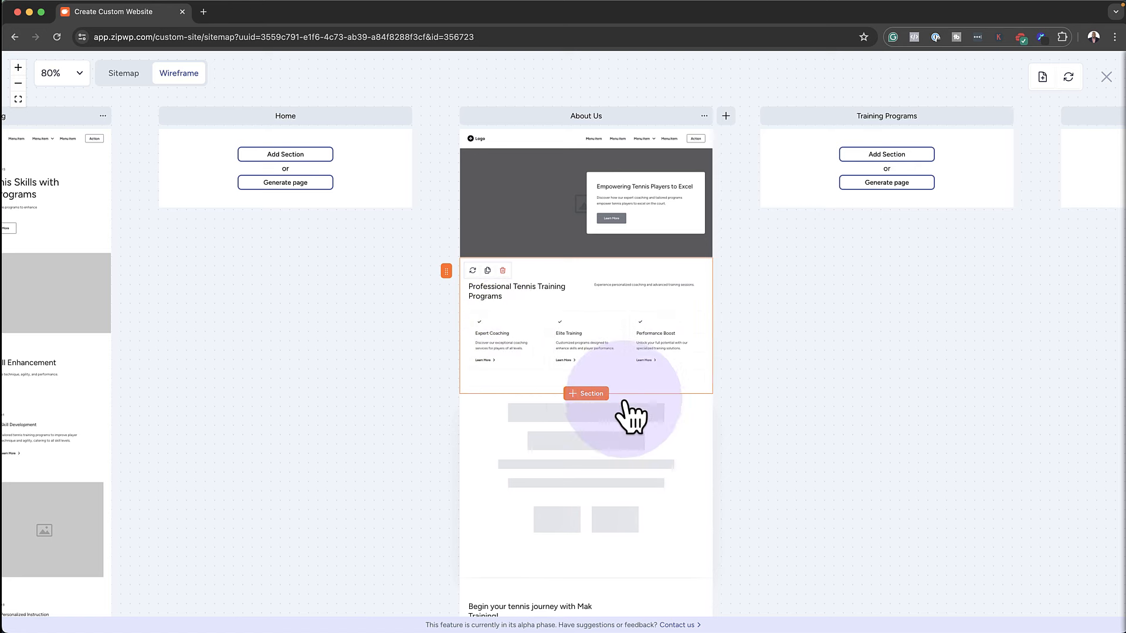
scroll(773, 463, down, 2)
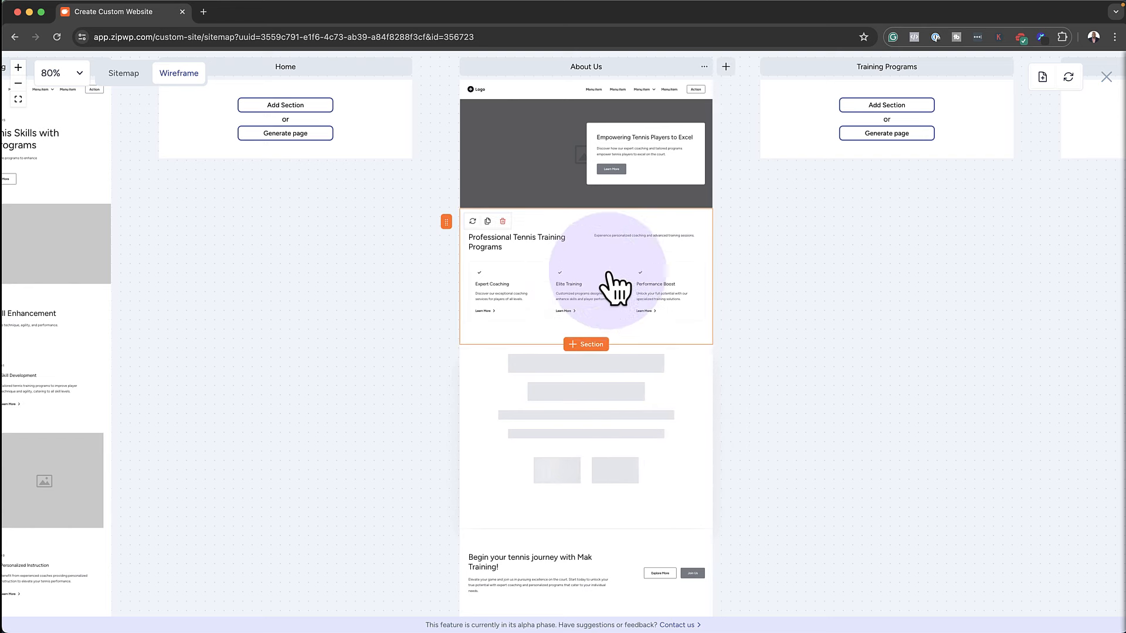
Apply the centred, numbered three-column layout to the About Us services section
click(580, 256)
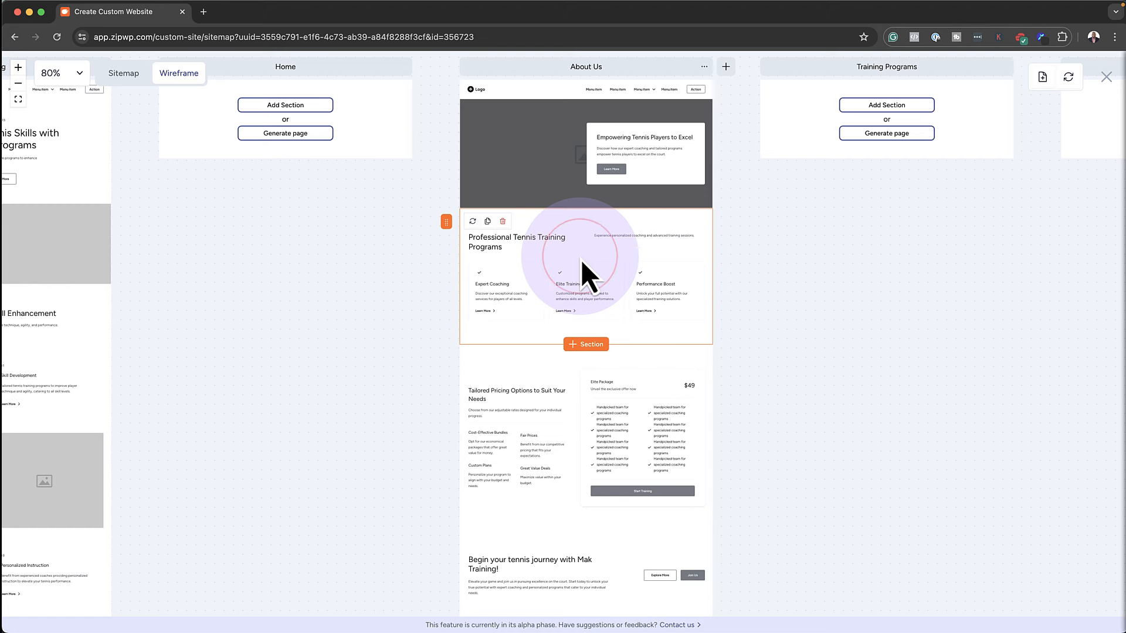
click(953, 189)
click(1036, 209)
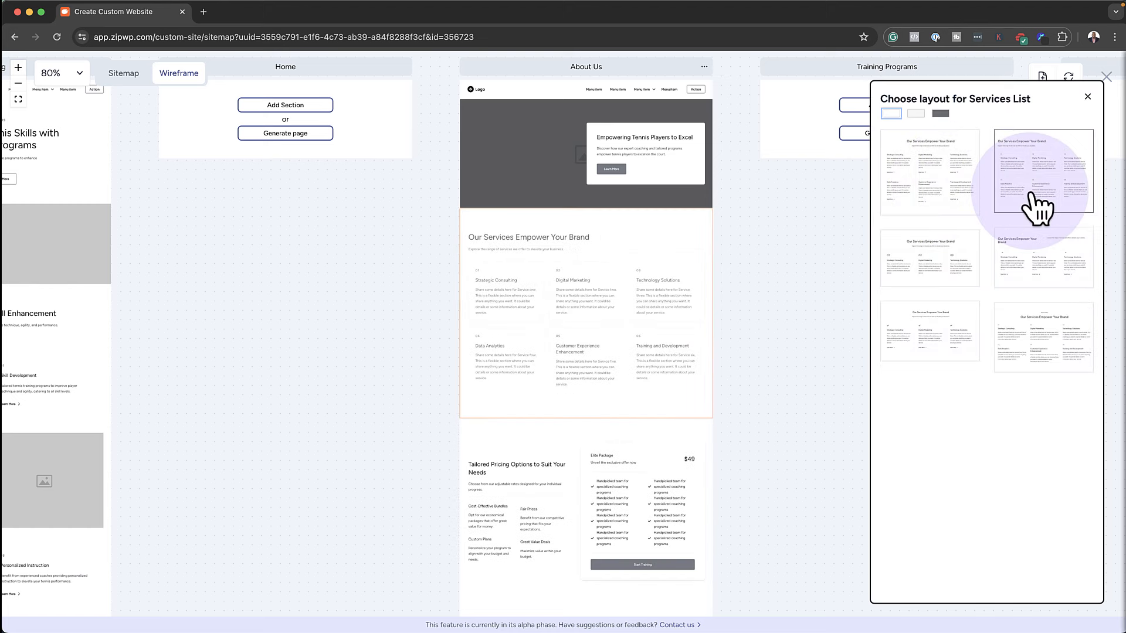
click(969, 277)
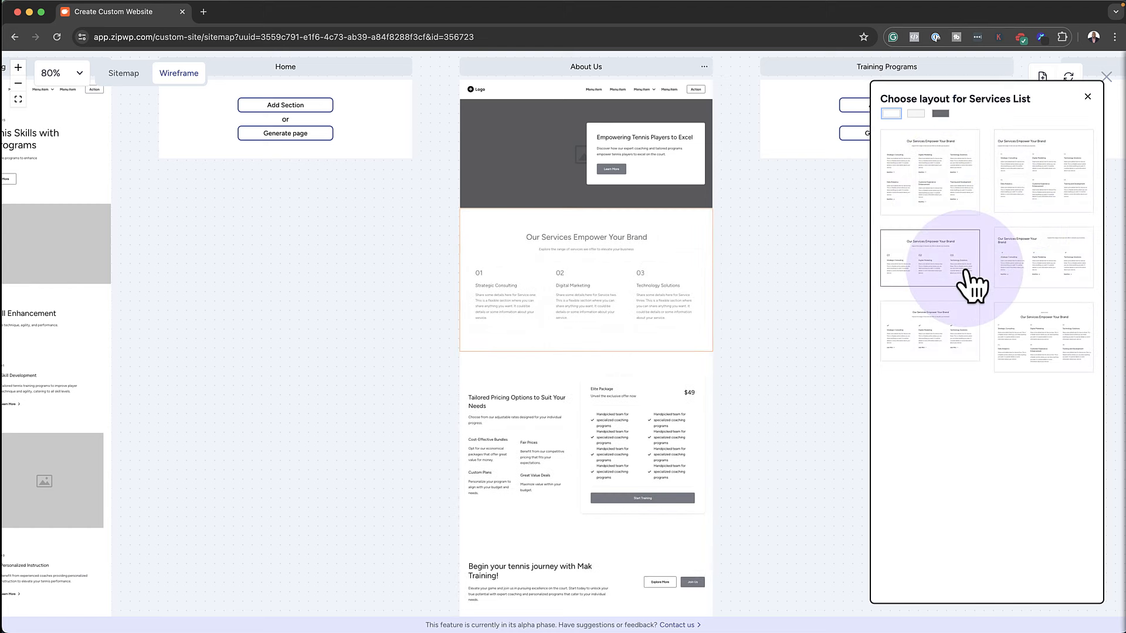
click(968, 273)
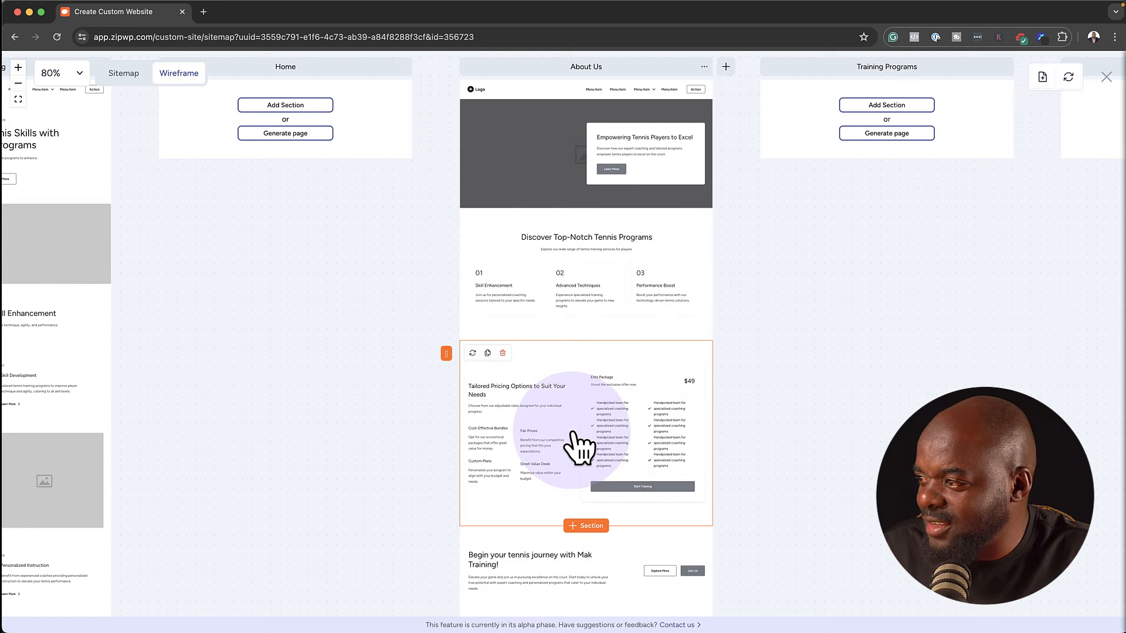
Switch the About Us pricing section to the three-plan layout with $0, $9/month and $19/month tiers
click(573, 433)
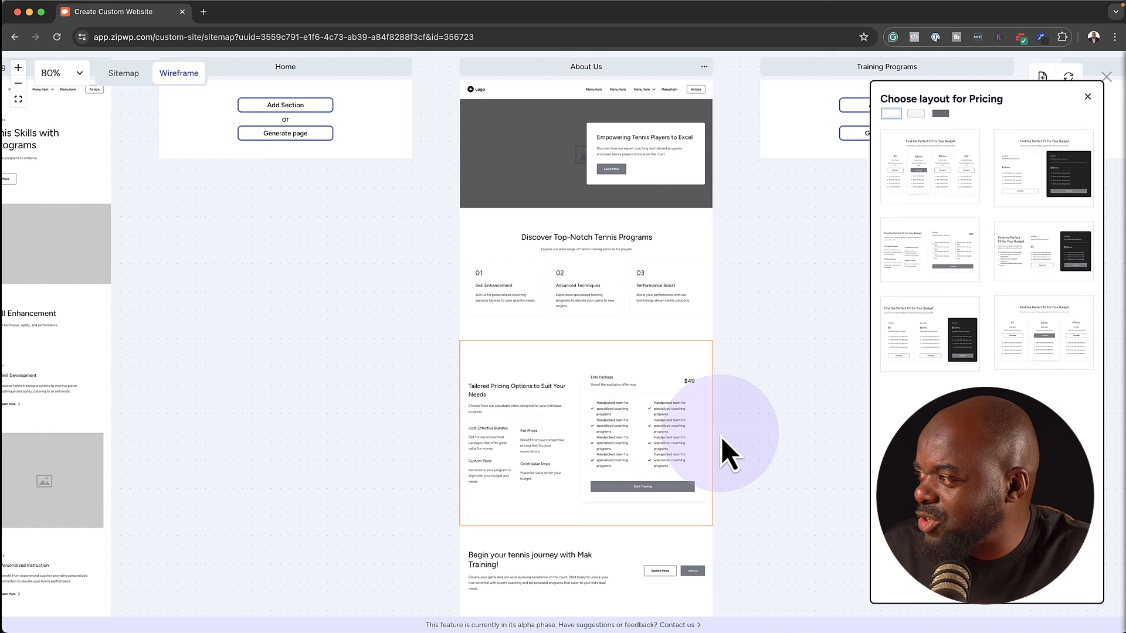
click(937, 363)
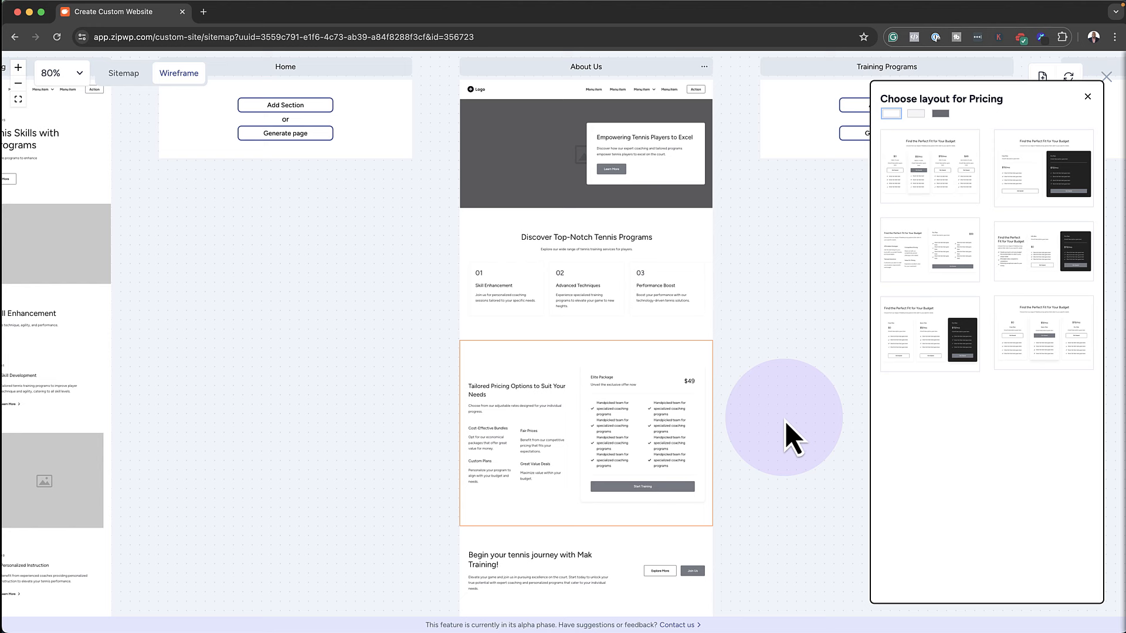
mouse_move(950, 337)
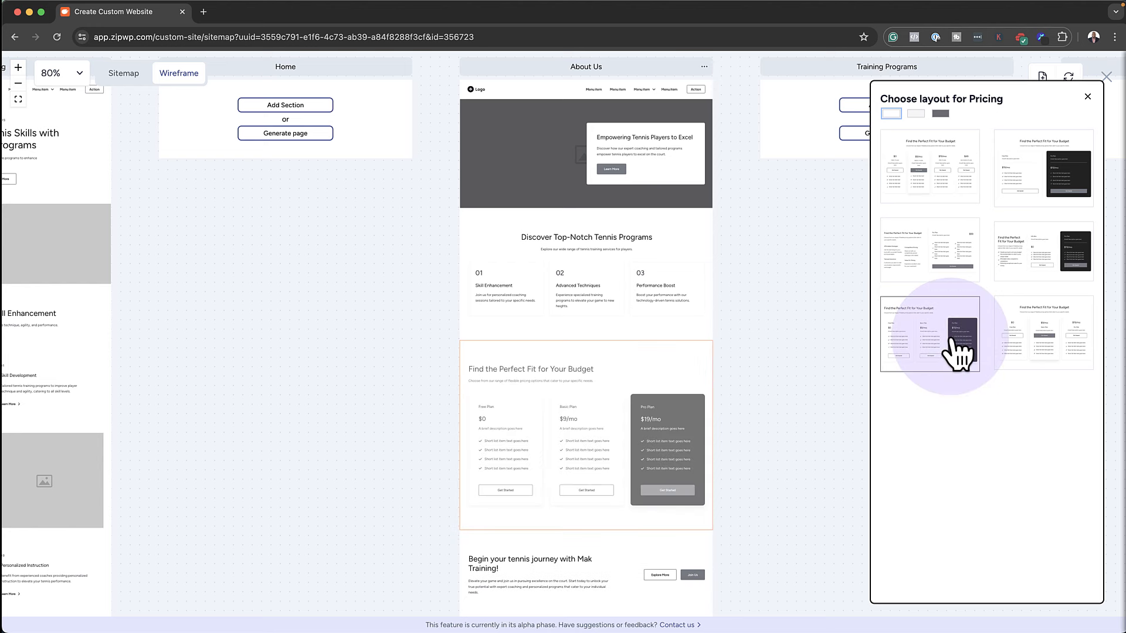
click(950, 338)
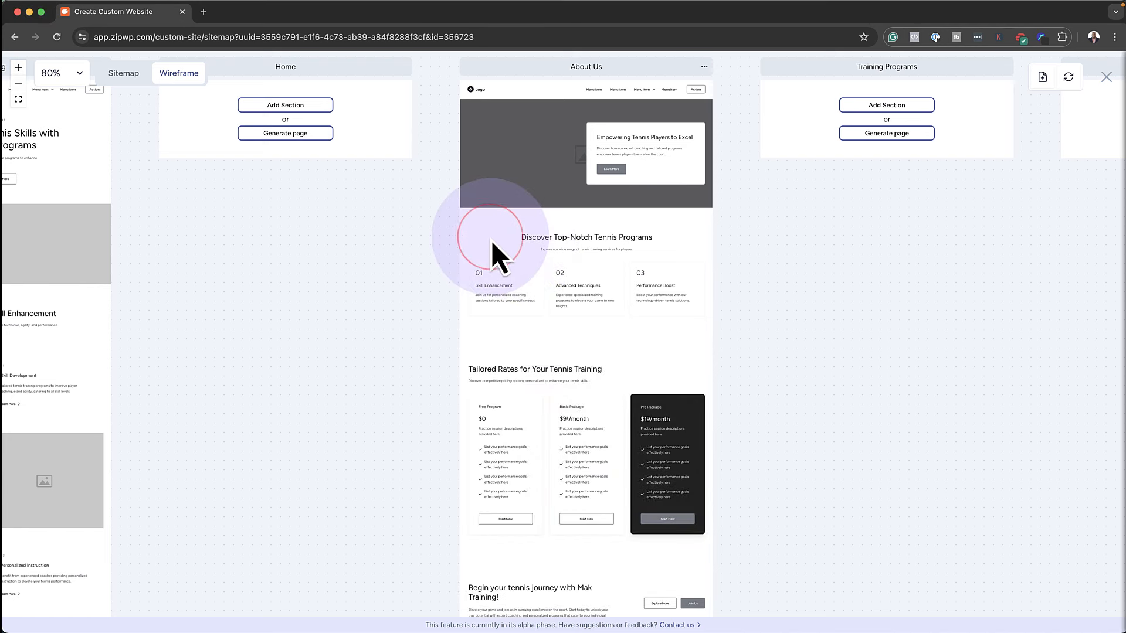
click(646, 365)
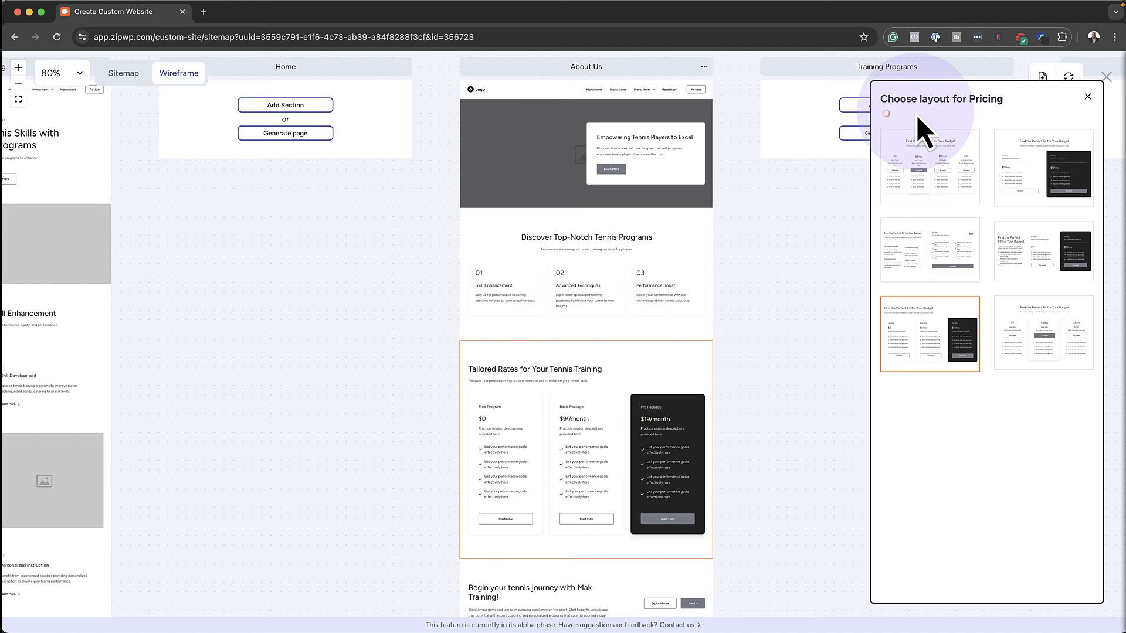
click(792, 364)
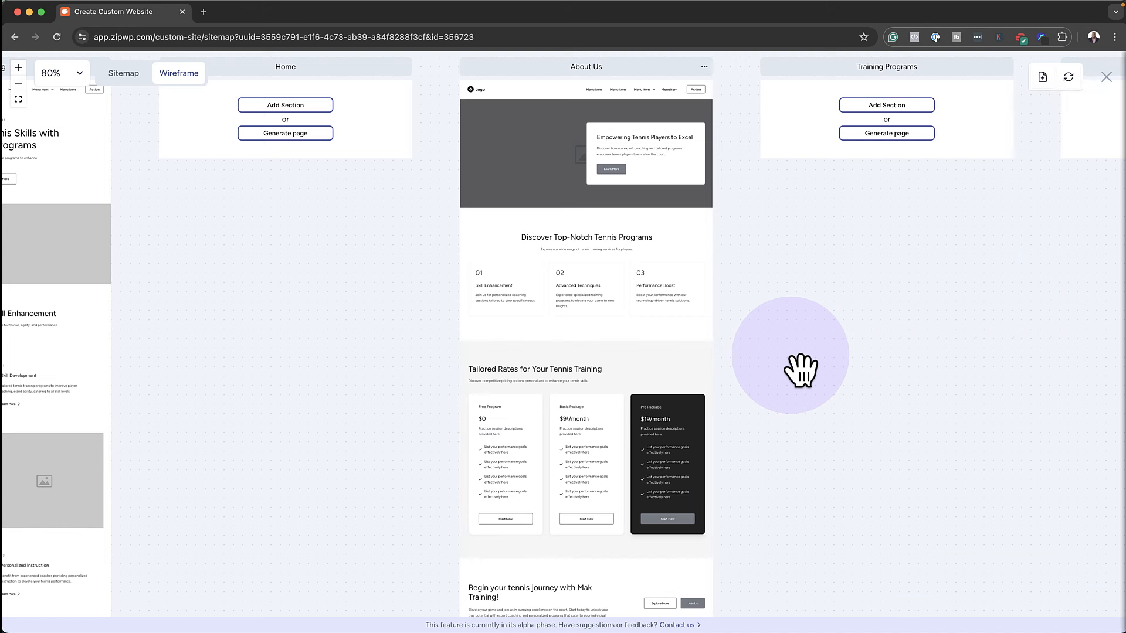
scroll(773, 447, down, 5)
scroll(774, 446, up, 4)
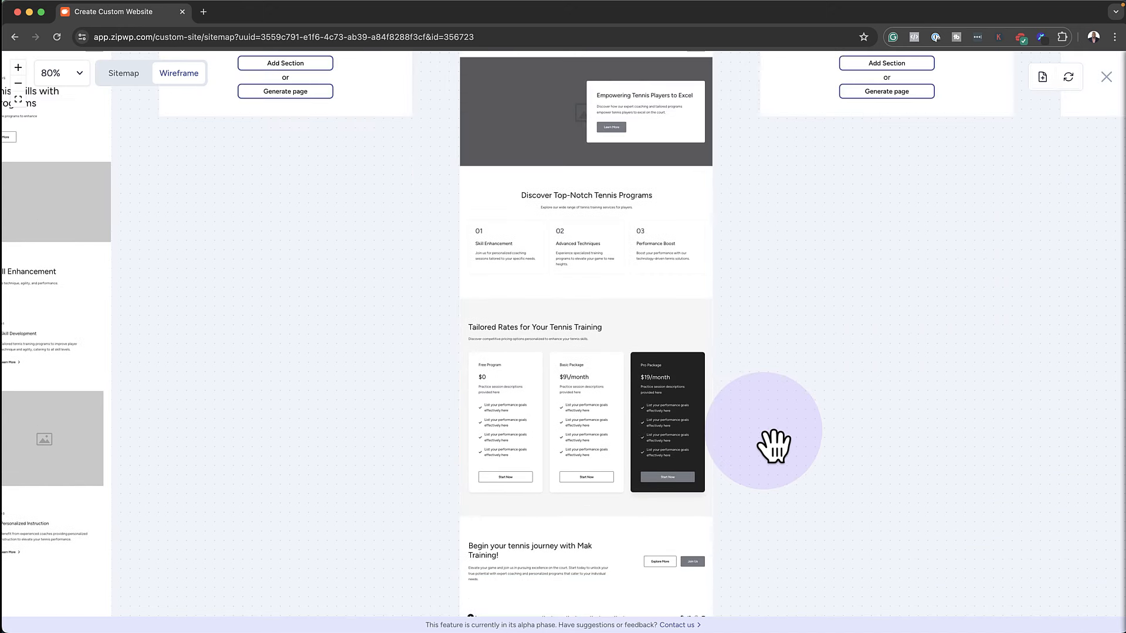
scroll(775, 445, up, 6)
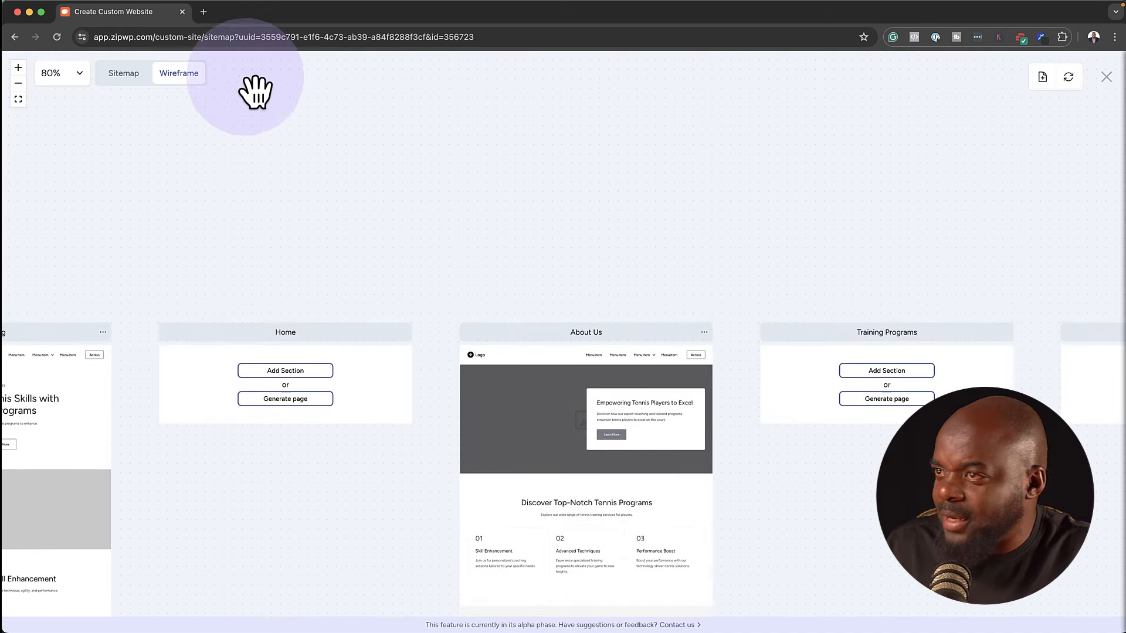
Back in the sitemap, generate the Beginner's Program, Home, Training Programs and Coaching Team pages
click(123, 73)
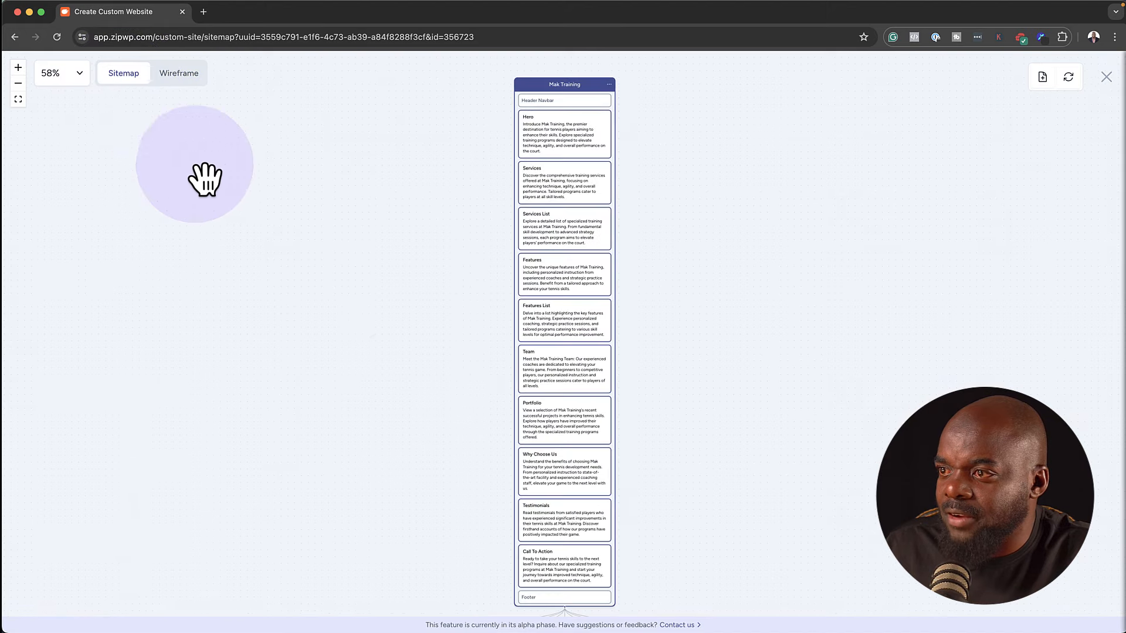
scroll(410, 463, down, 9)
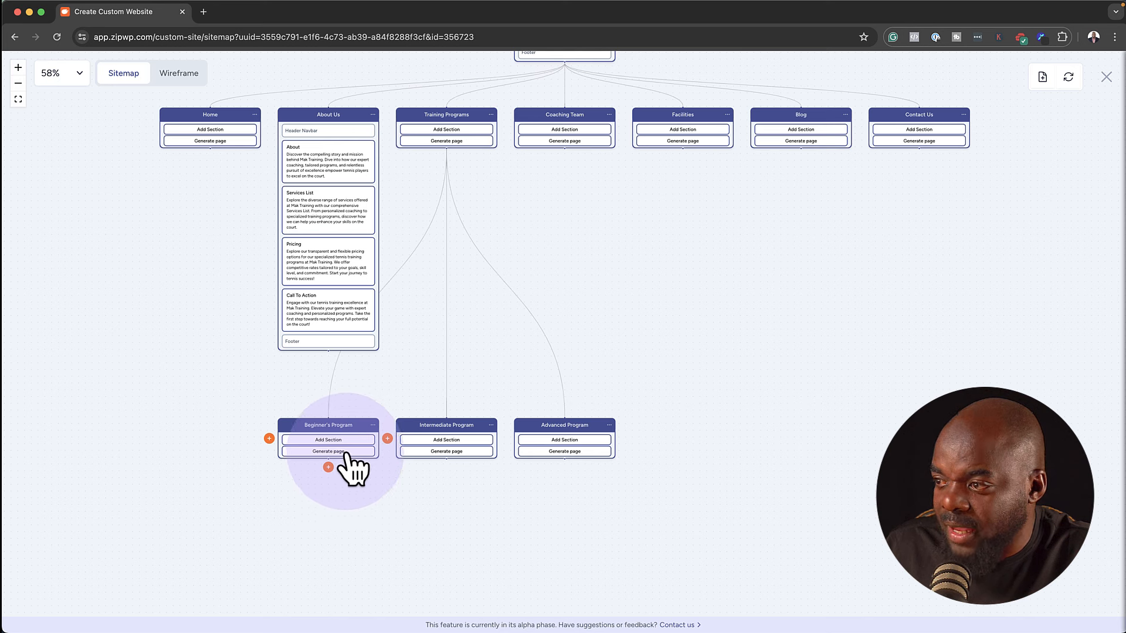
click(347, 453)
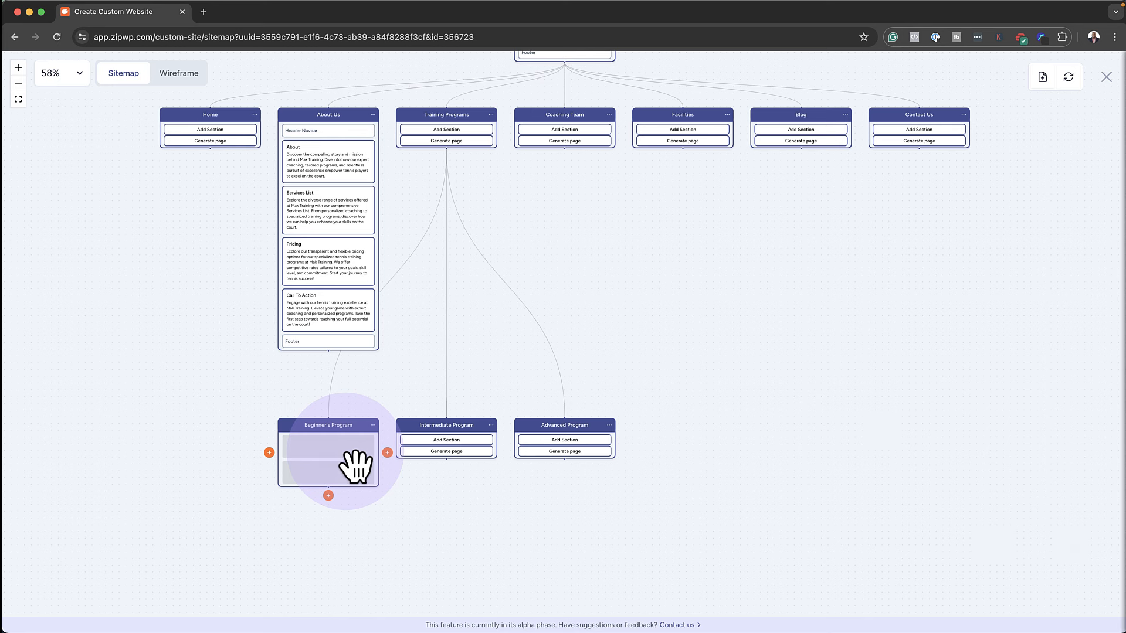
click(214, 142)
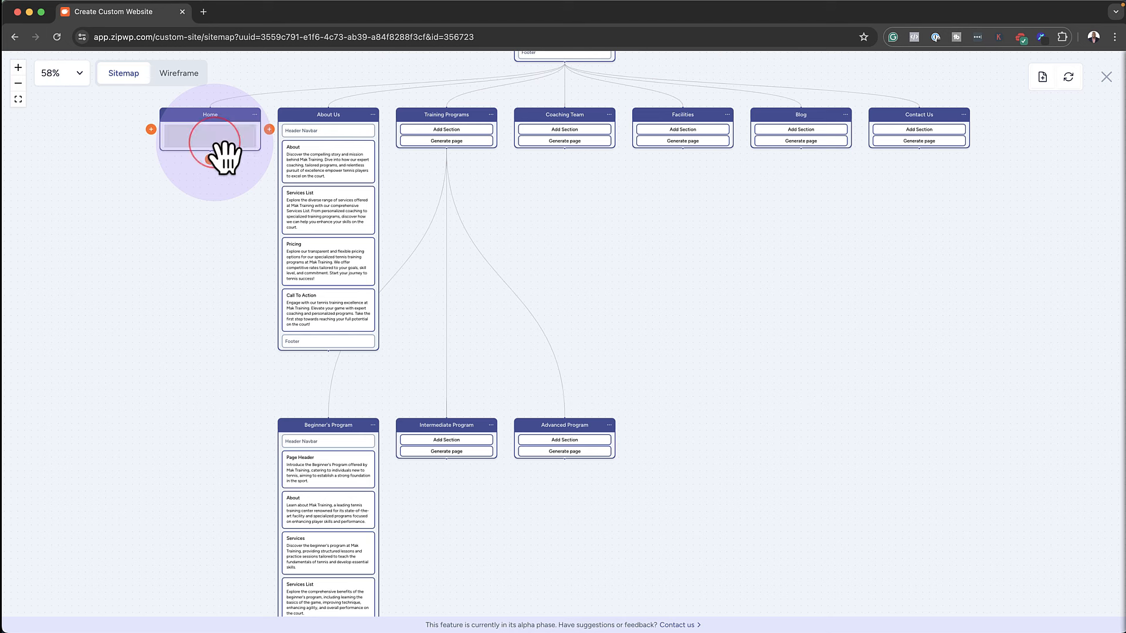
click(472, 142)
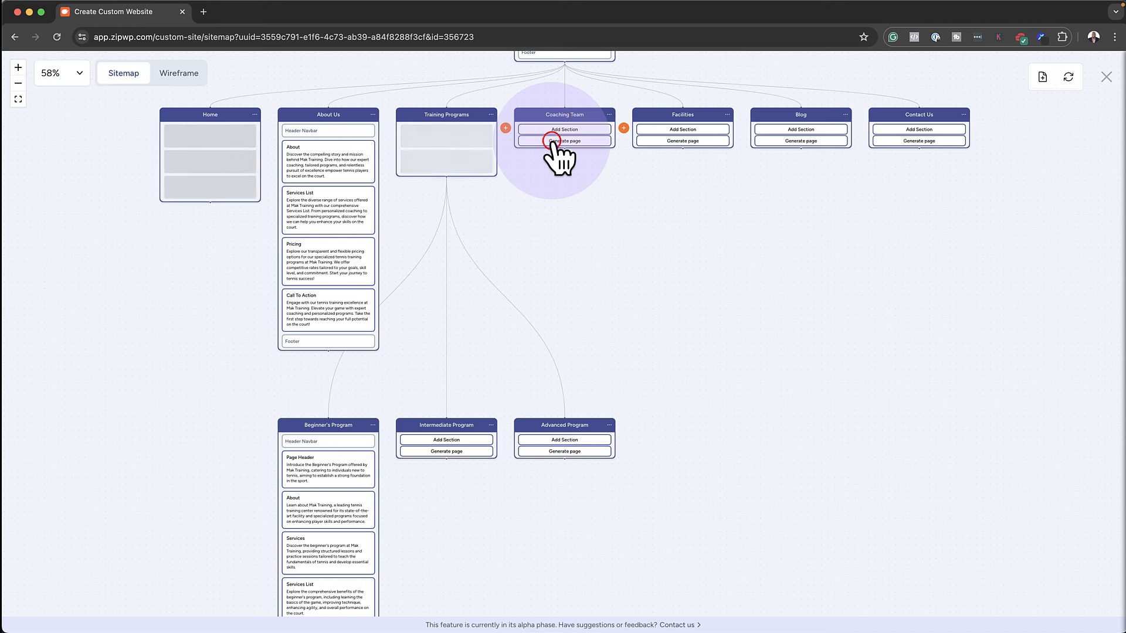
click(551, 141)
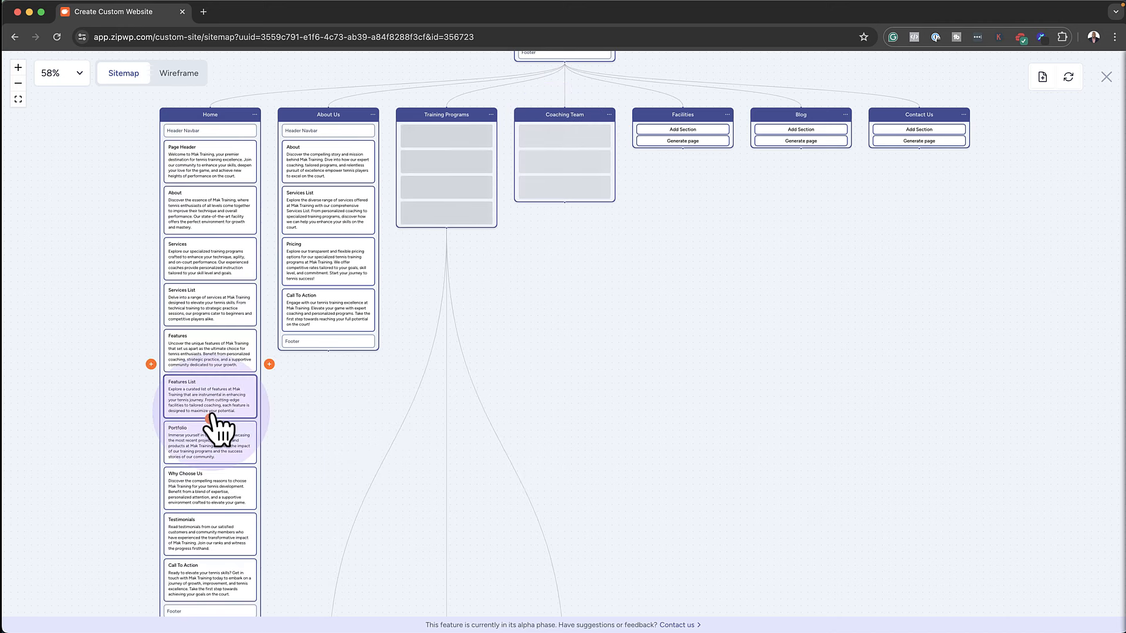
scroll(211, 413, down, 1)
scroll(220, 428, down, 2)
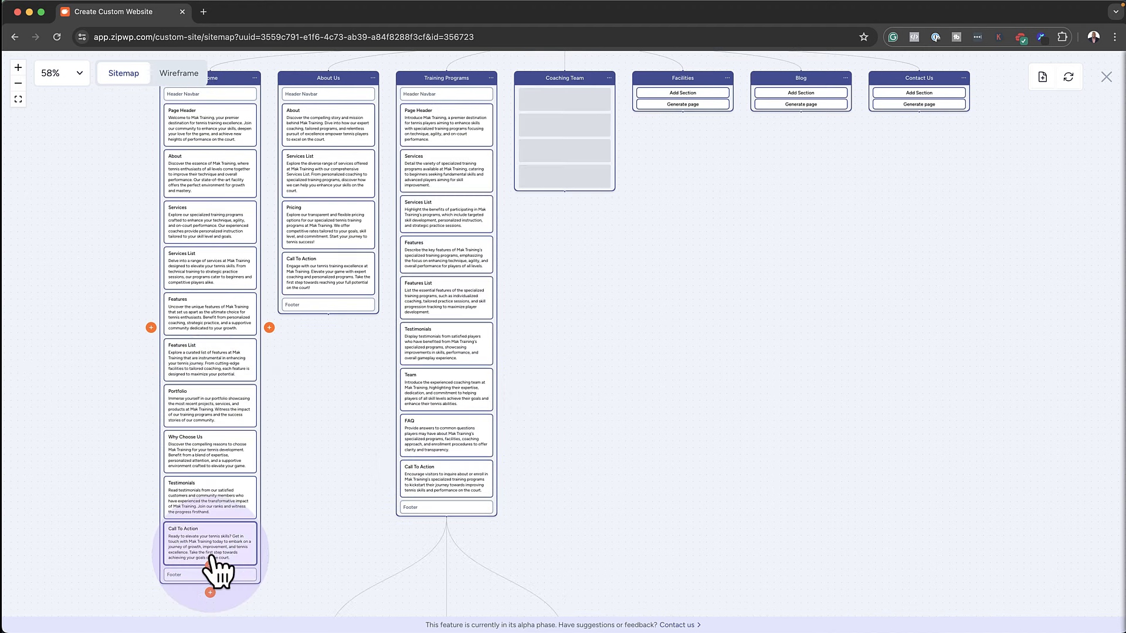
scroll(226, 458, up, 2)
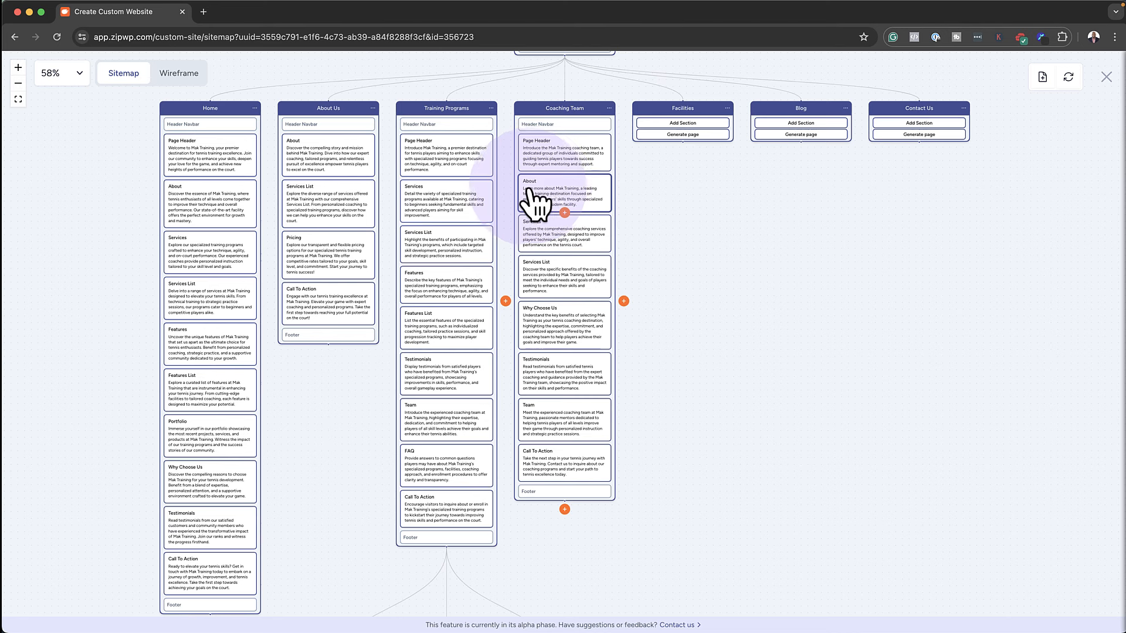
Delete the Features List section from Training Programs and pan back to the Mak Training page
right_click(467, 329)
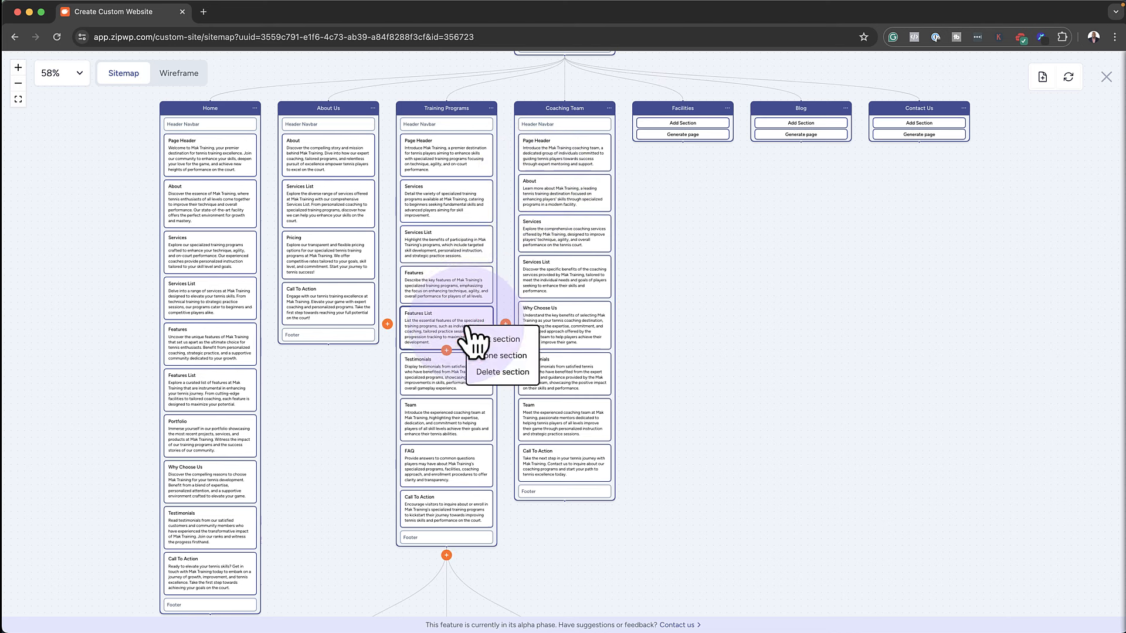
click(495, 373)
drag(883, 311, 909, 346)
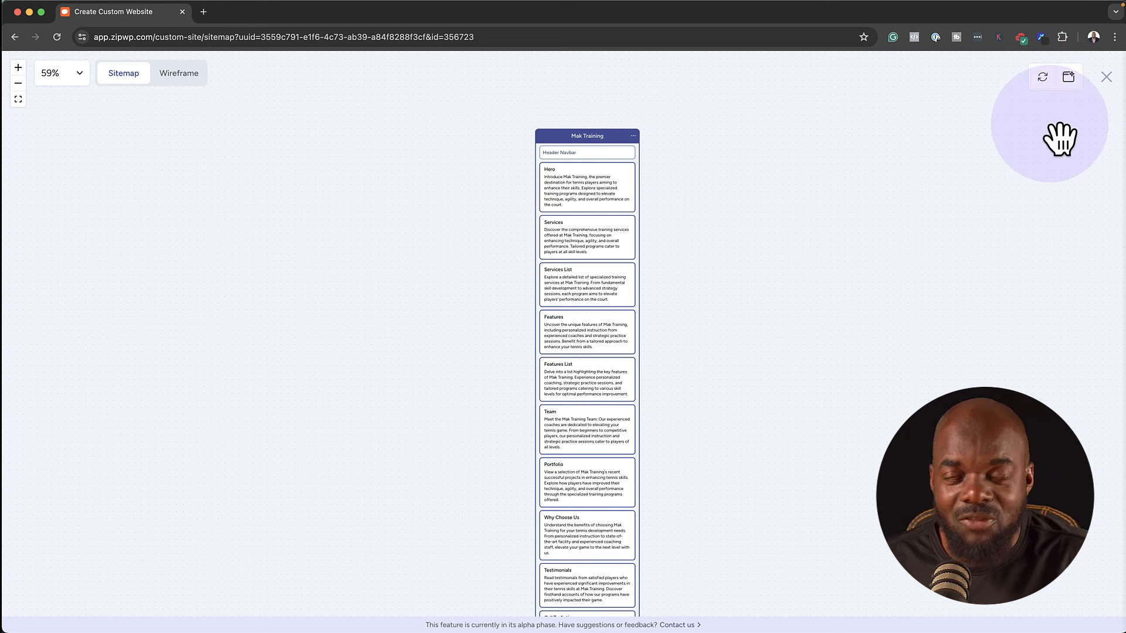
Start building the Mak Training website from the Create website icon
click(1070, 78)
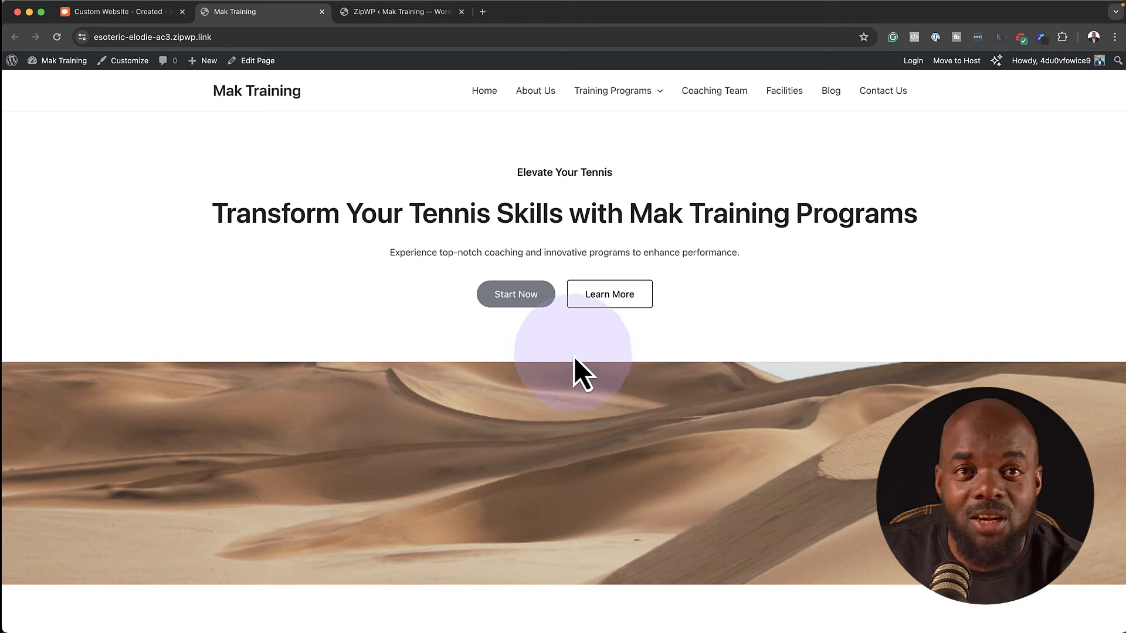
Scroll through the live homepage and About Us page, then switch back to the customisation tab
scroll(478, 332, down, 1)
scroll(478, 331, down, 10)
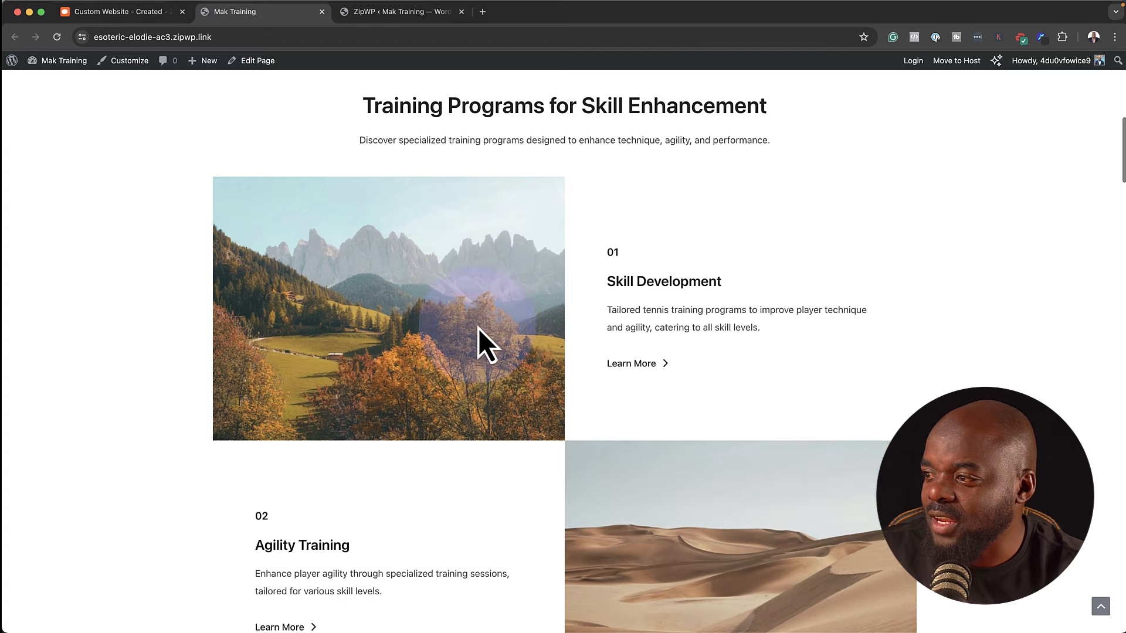
scroll(574, 411, down, 5)
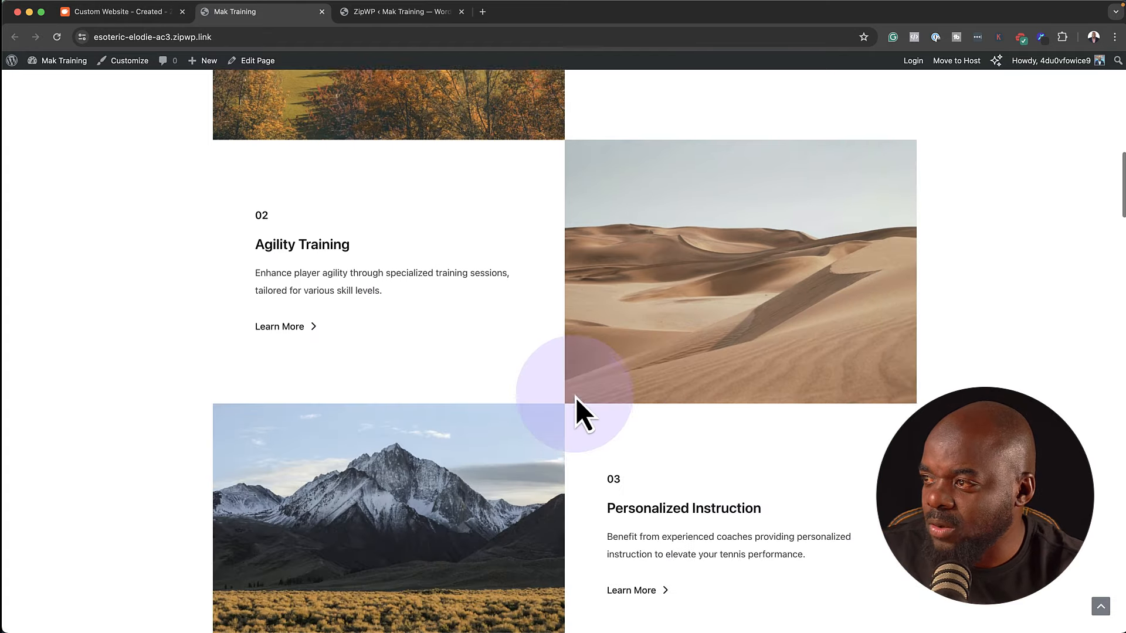
scroll(575, 398, down, 20)
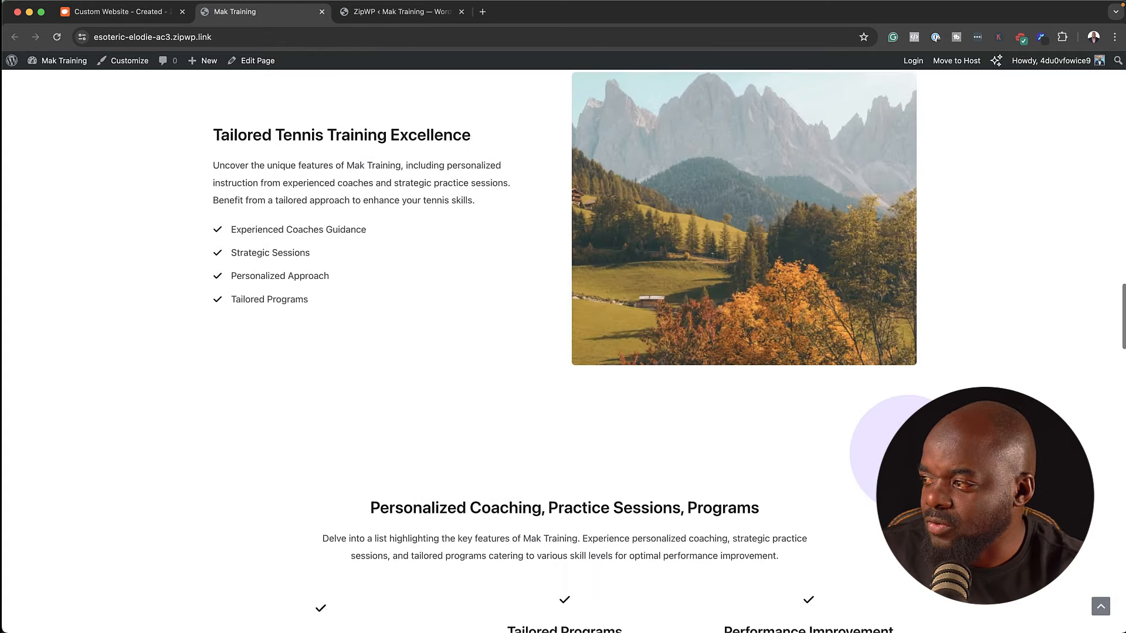
scroll(909, 453, down, 20)
scroll(909, 454, up, 20)
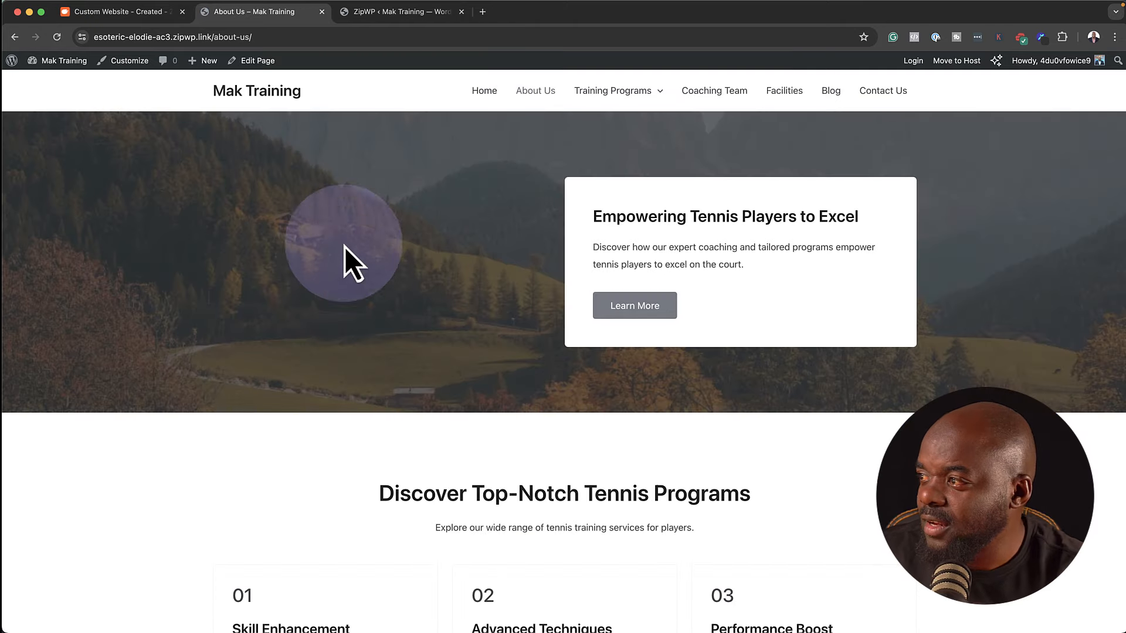
scroll(639, 331, down, 5)
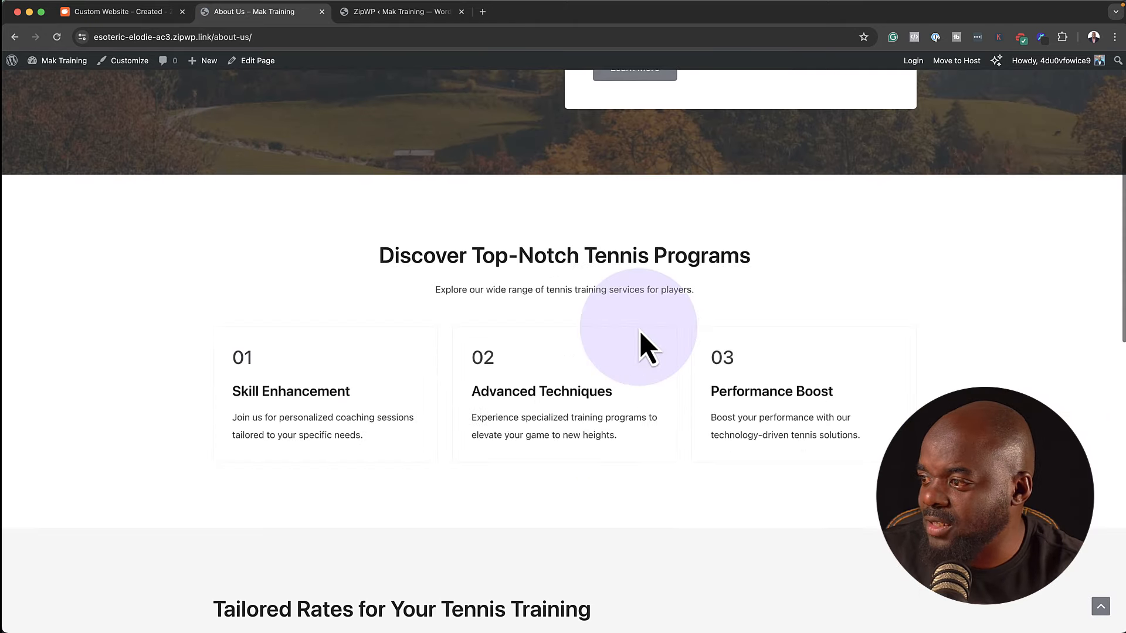
scroll(563, 571, down, 12)
scroll(378, 256, up, 1)
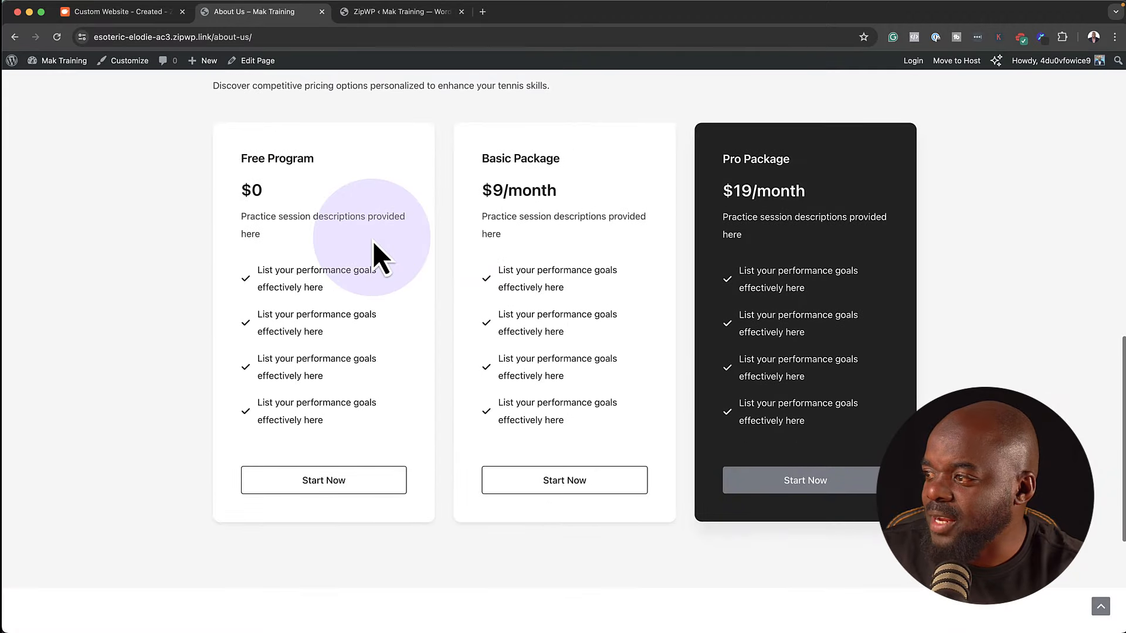
scroll(675, 499, down, 5)
scroll(572, 457, up, 20)
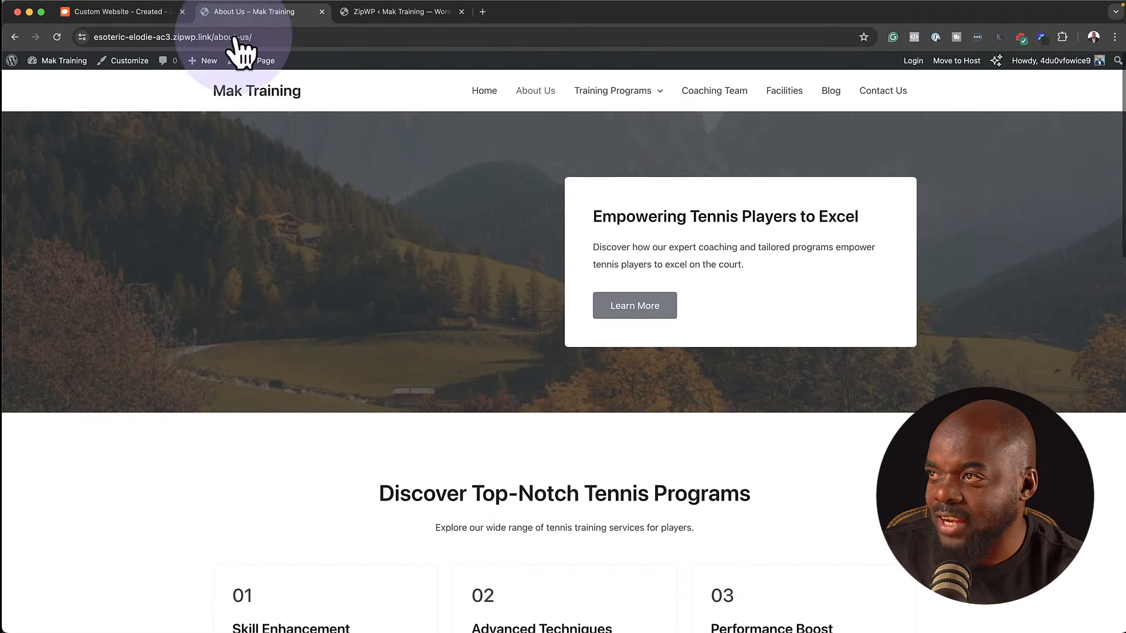
click(392, 21)
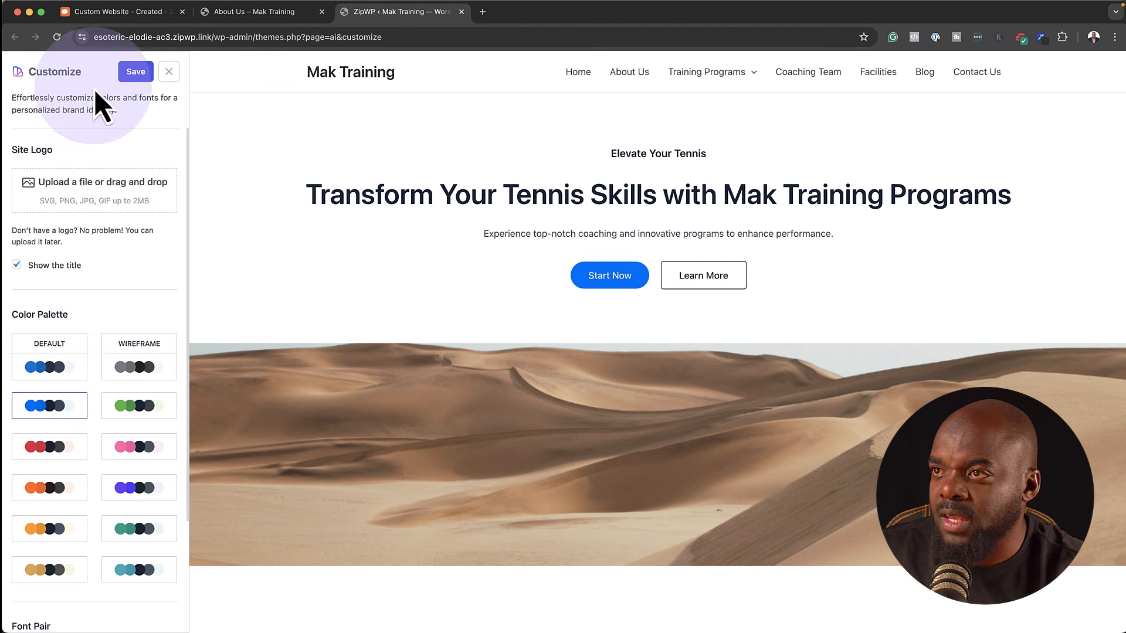
Apply the Default colour palette and second font pair, save, then open the homepage in the block editor
click(49, 358)
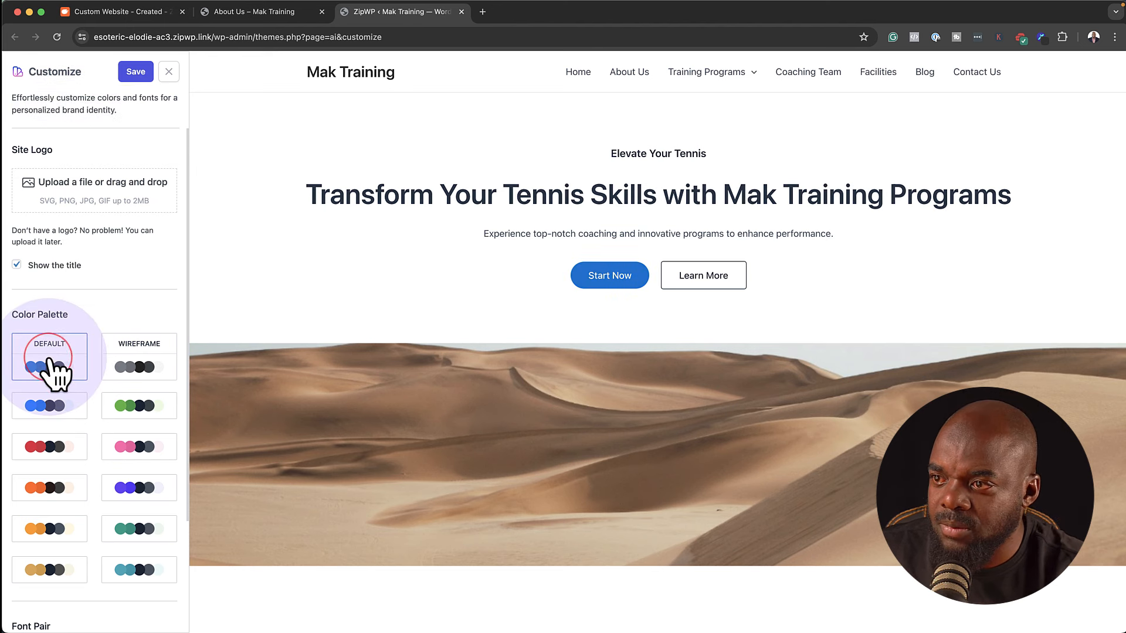
scroll(57, 371, down, 5)
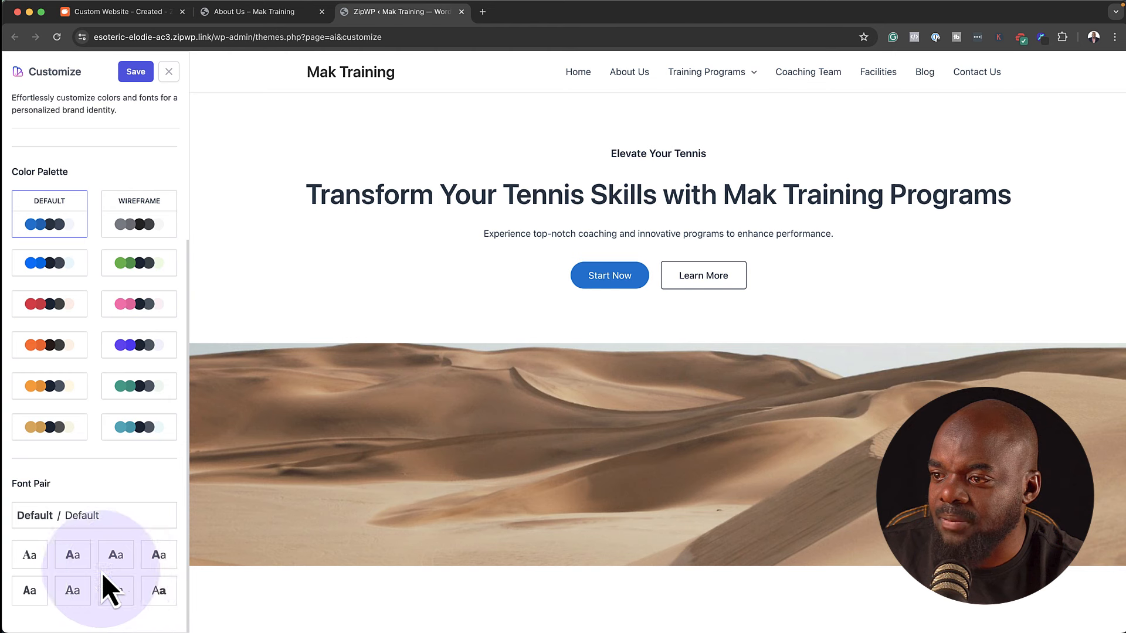
click(77, 556)
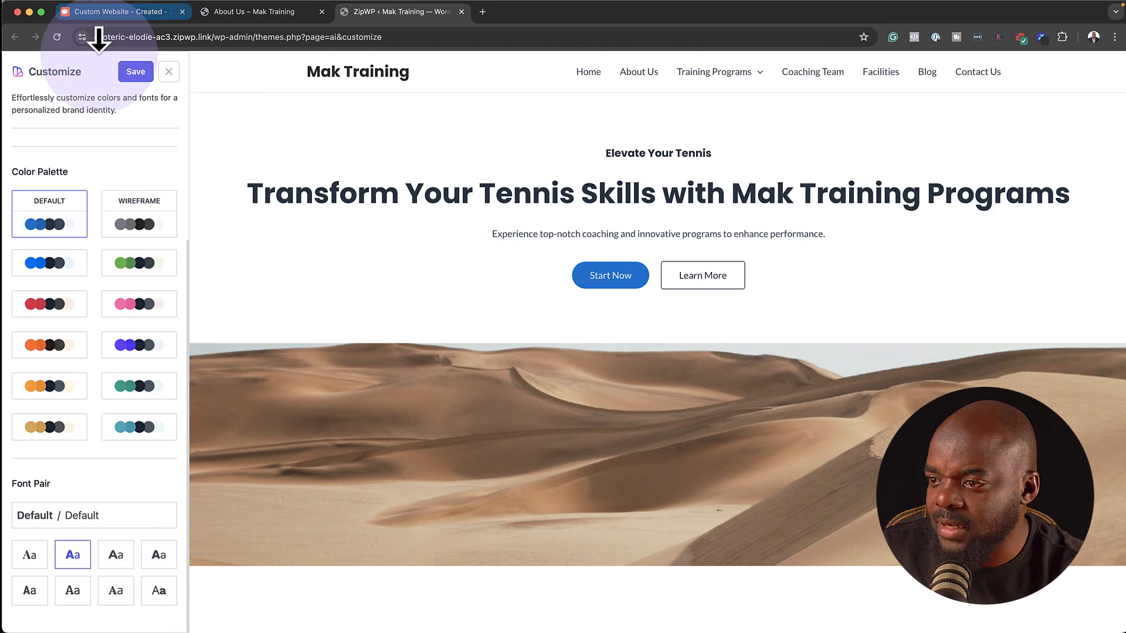
click(134, 72)
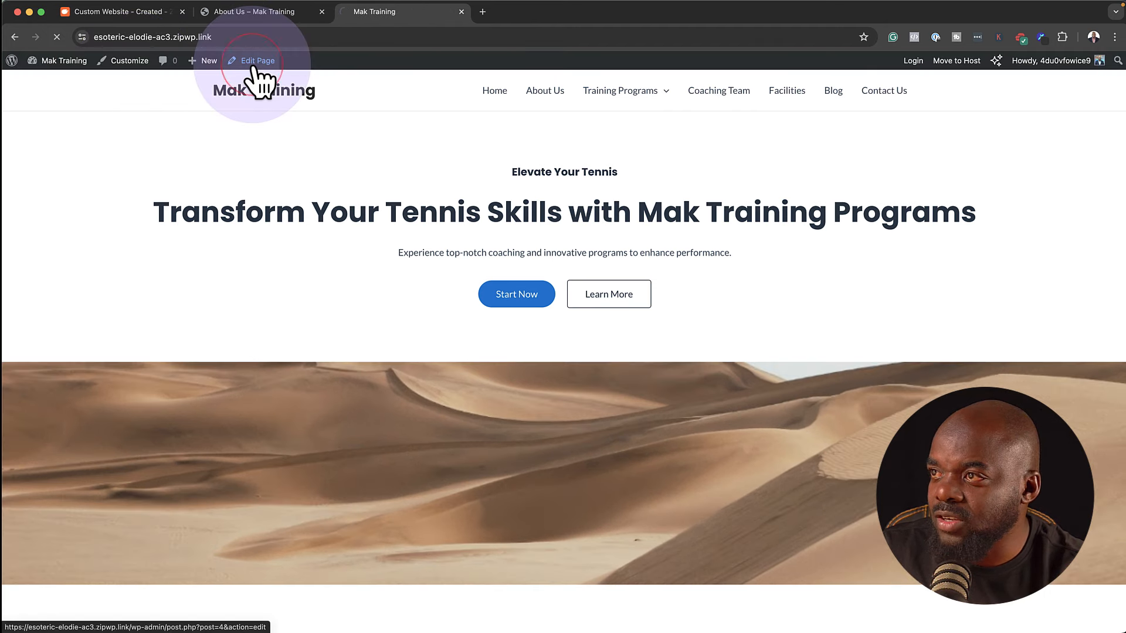
click(254, 63)
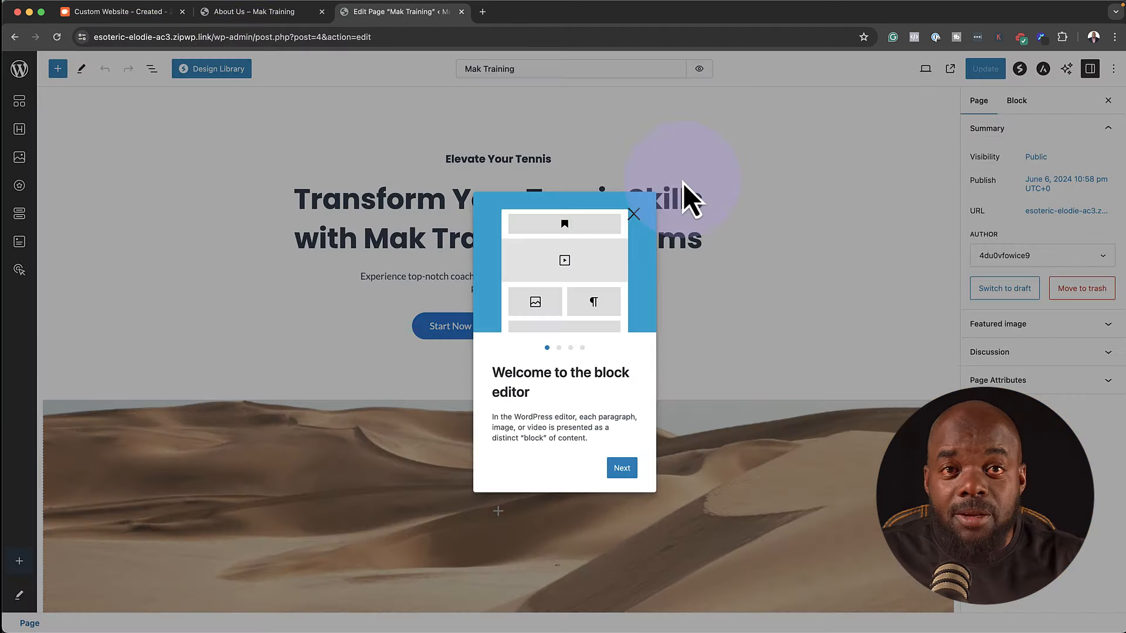
click(634, 214)
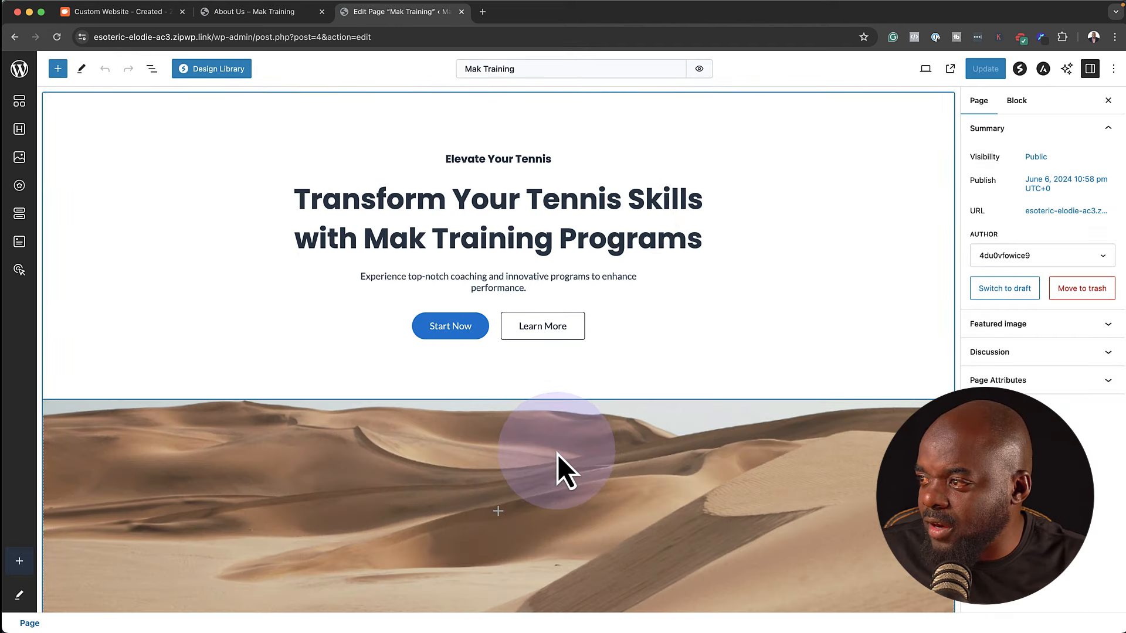
Select the desert-image container and open its Change Image picker on the Media Library tab
click(558, 455)
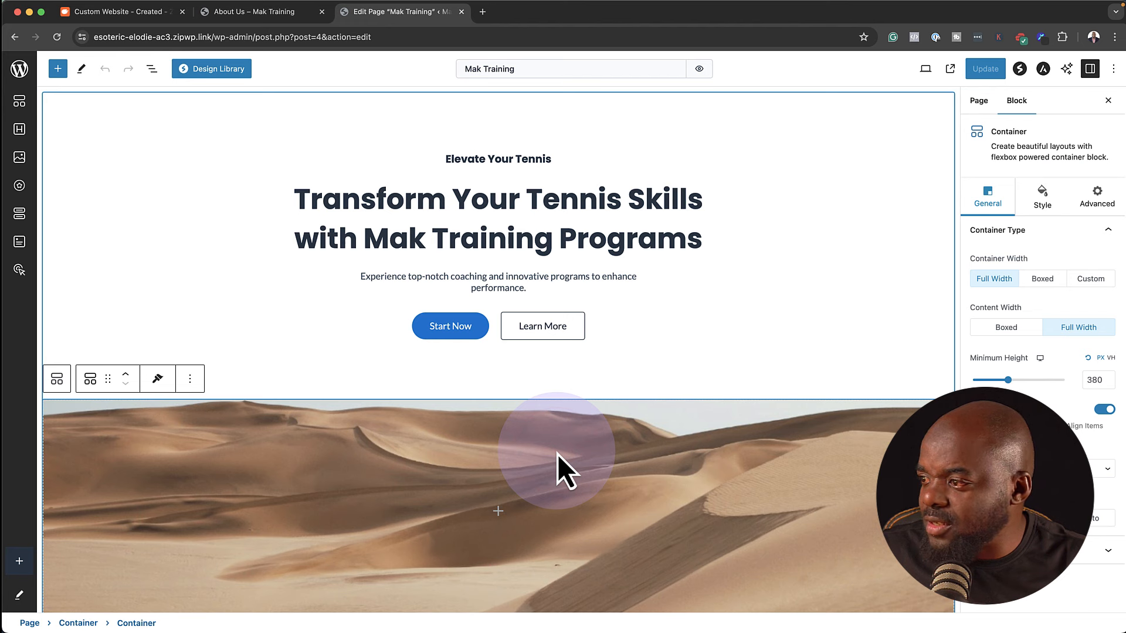
click(1043, 196)
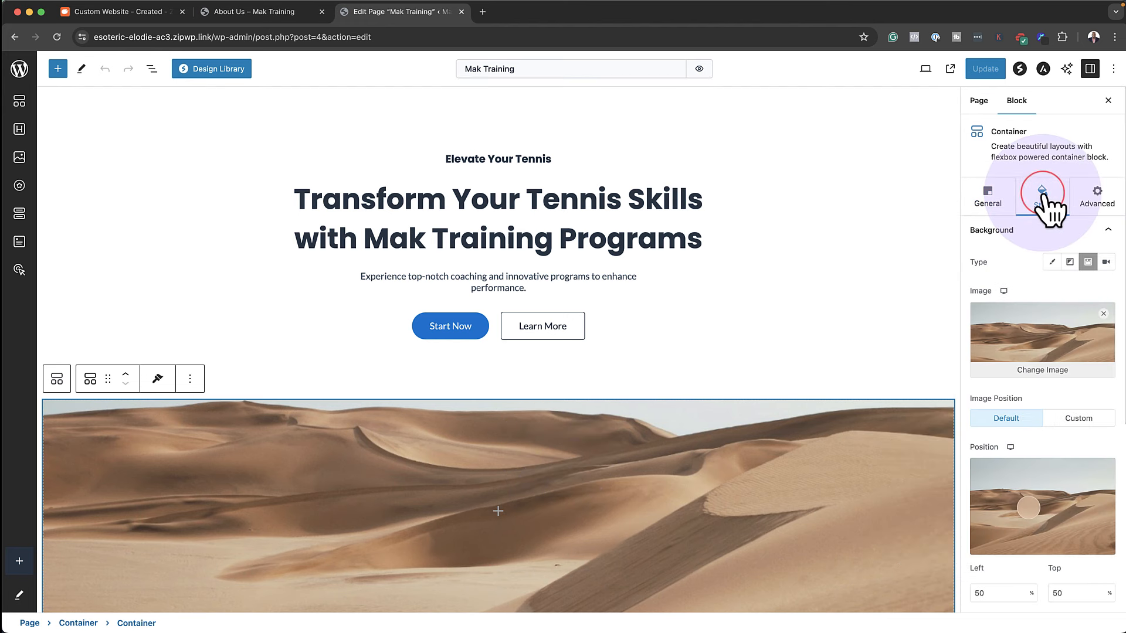
click(1050, 373)
click(106, 108)
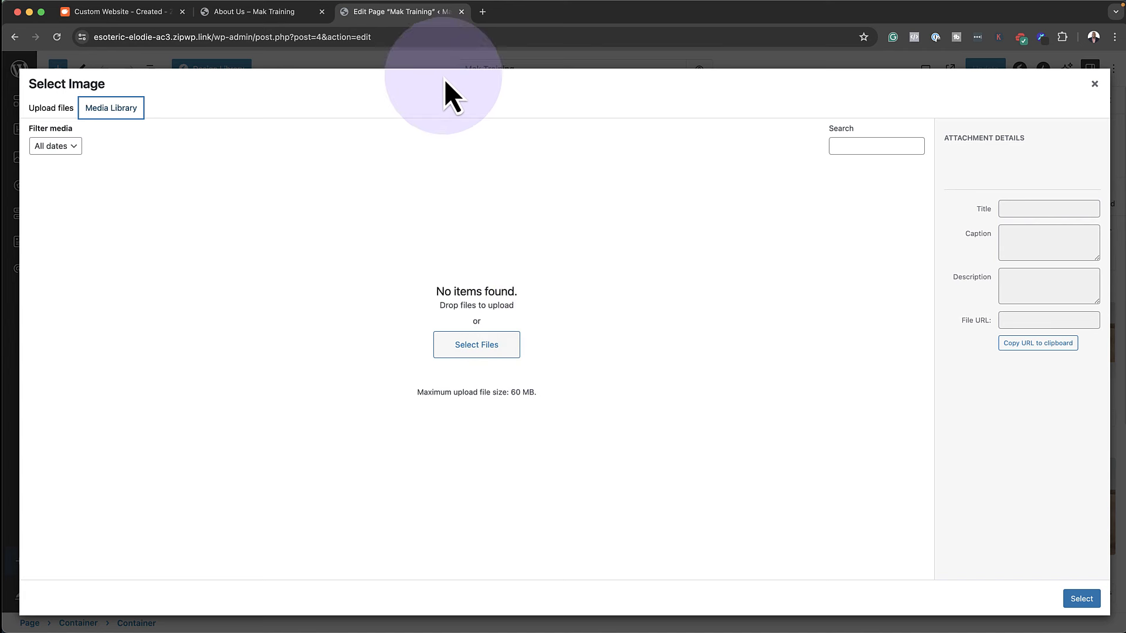
Search Pexels for 'tennis player' and open the photo of a man playing tennis
click(483, 20)
text(pexels.com)
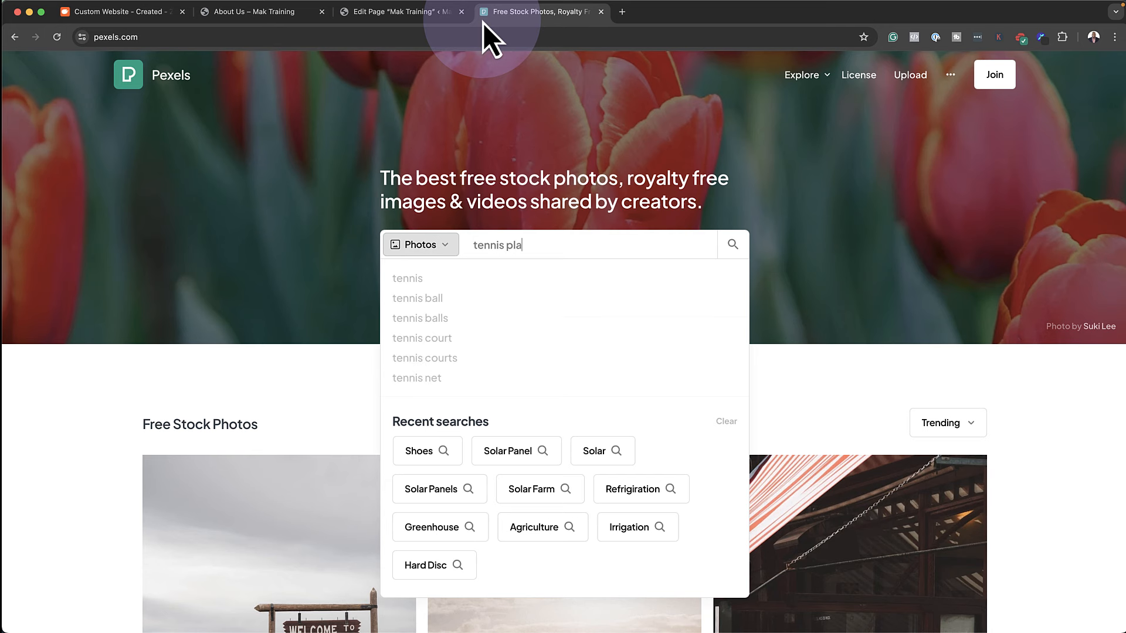
text(yer)
key(Return)
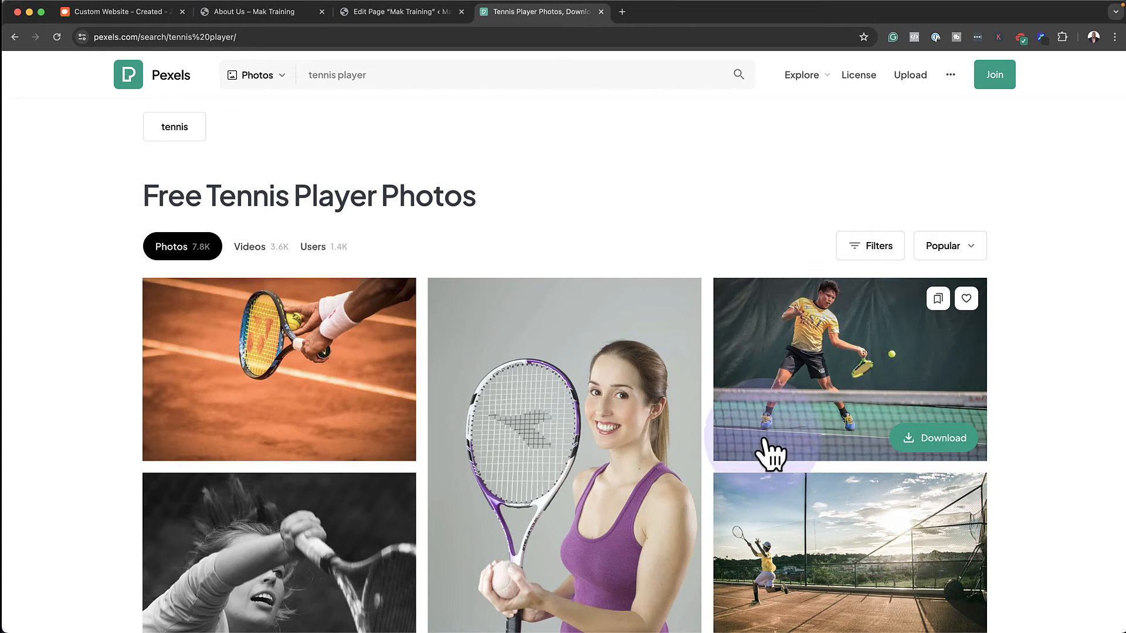
click(935, 421)
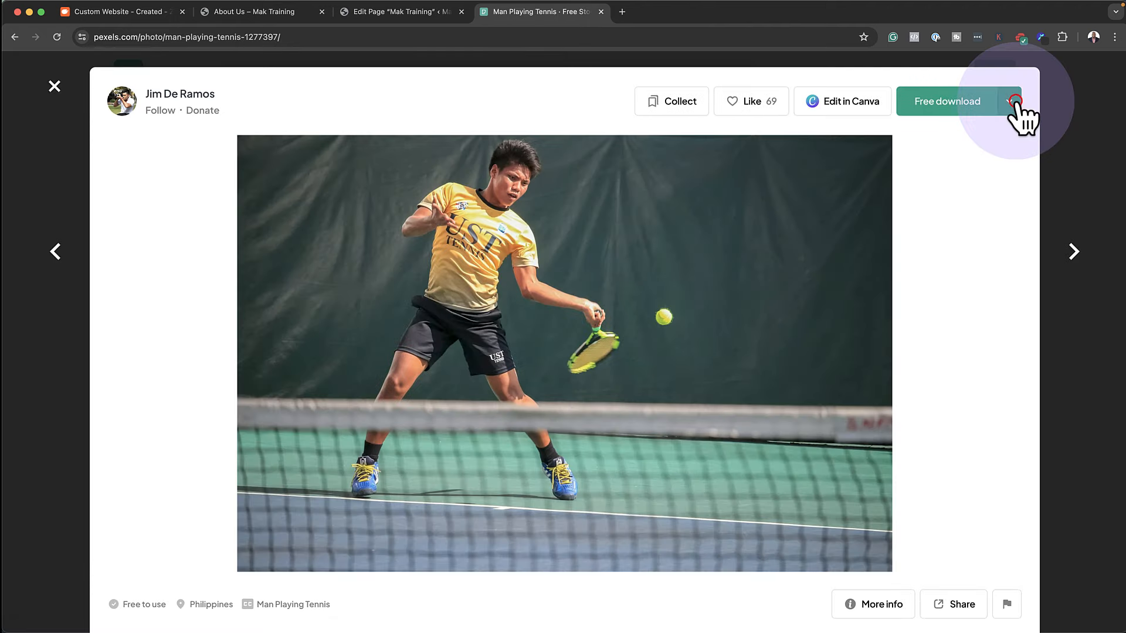
Download the photo at Large size, then close Pexels to return to the image picker
click(1015, 101)
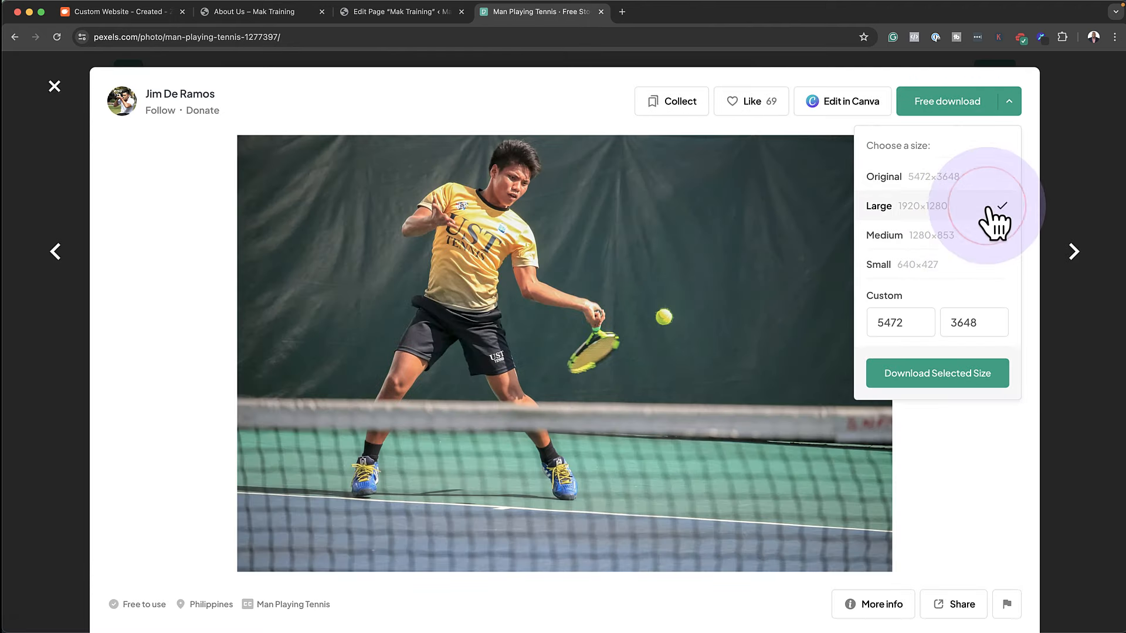
click(959, 373)
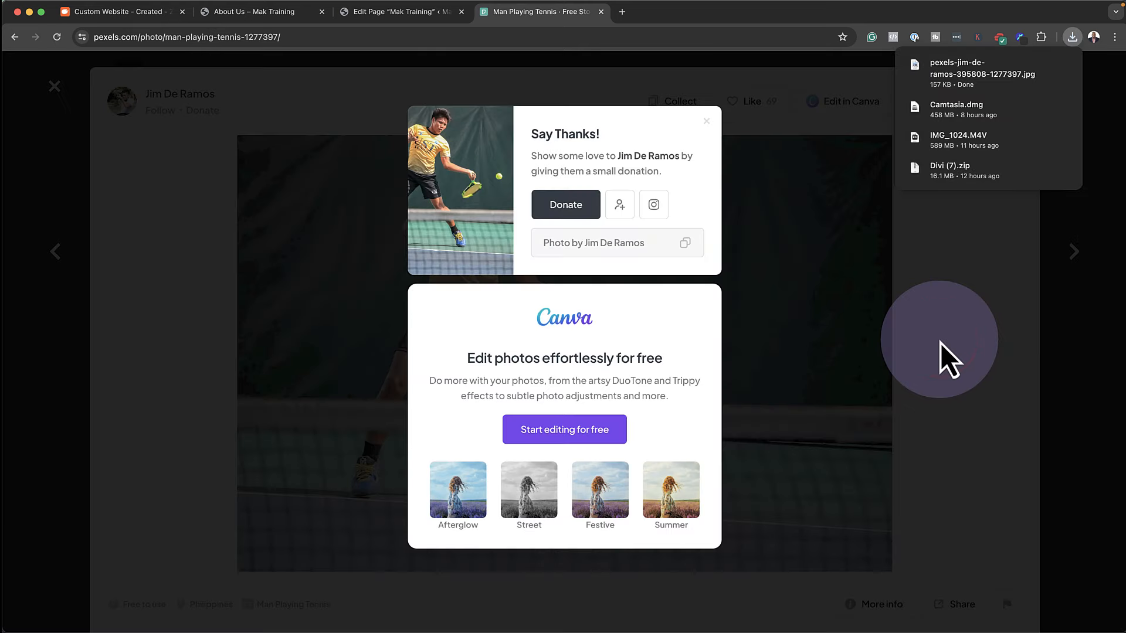
click(601, 12)
click(479, 347)
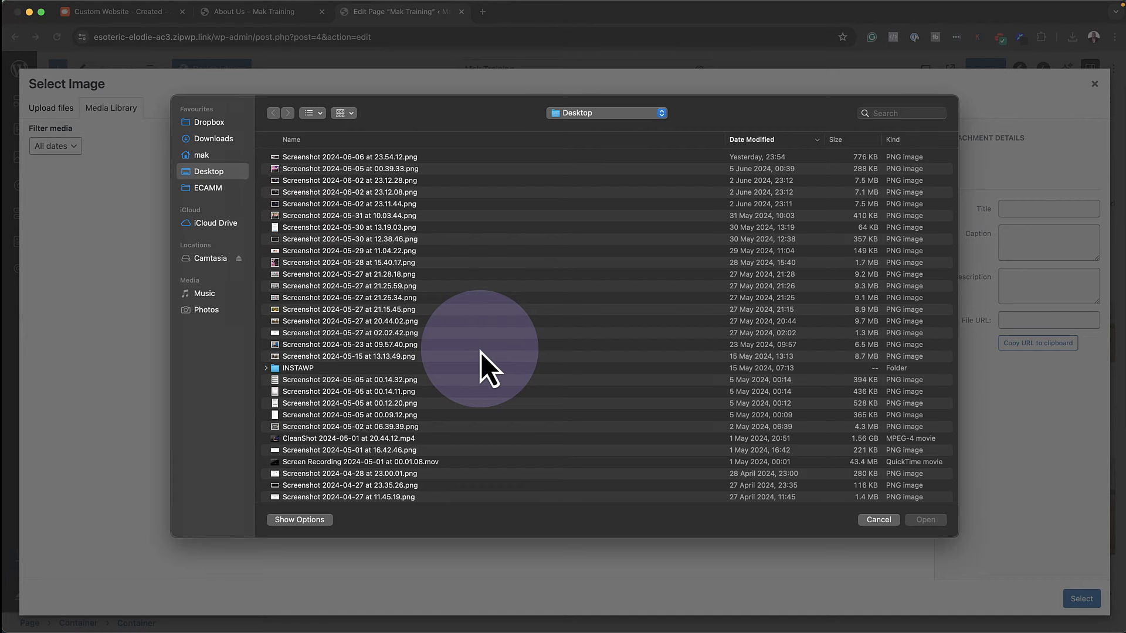
Upload the downloaded pexels JPG from Downloads and set it as the container background image
click(231, 143)
double_click(375, 152)
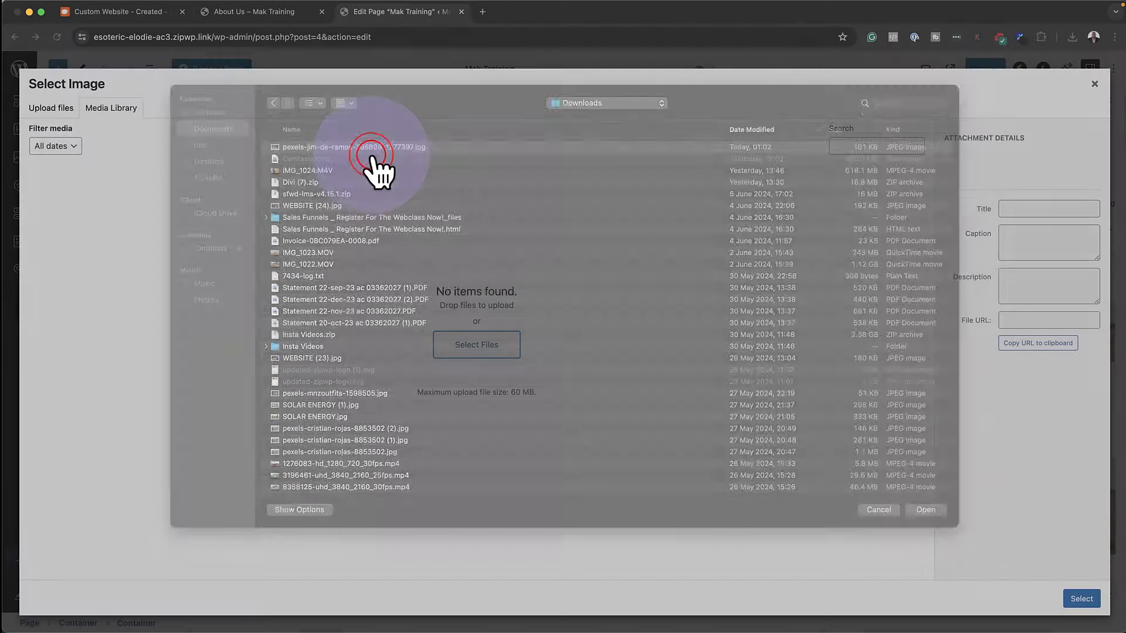
click(1081, 599)
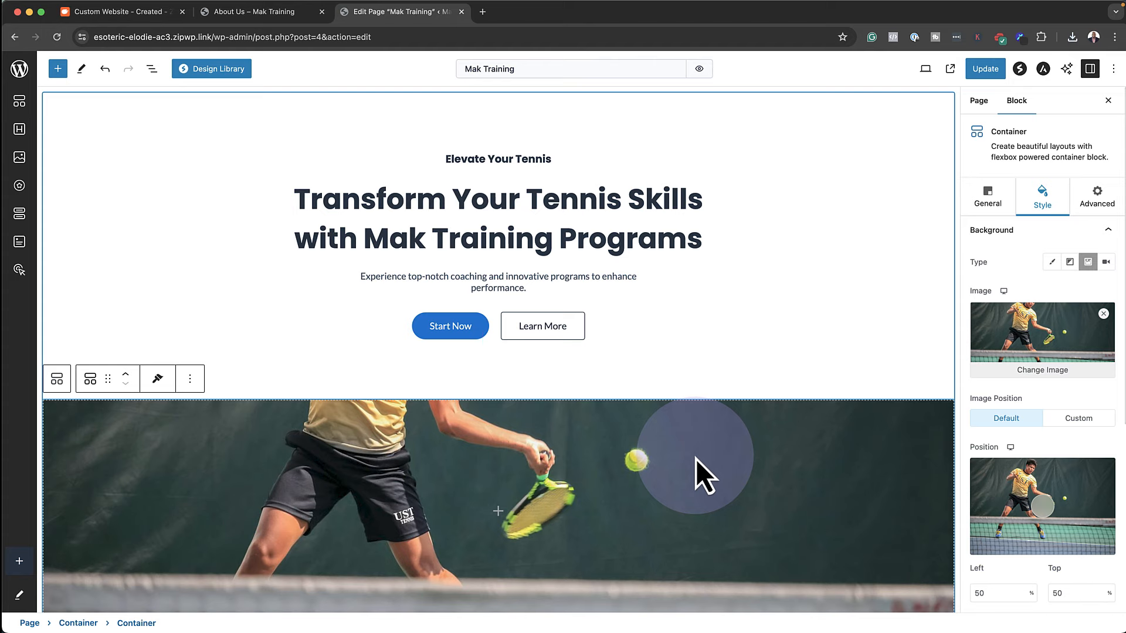
scroll(707, 352, down, 3)
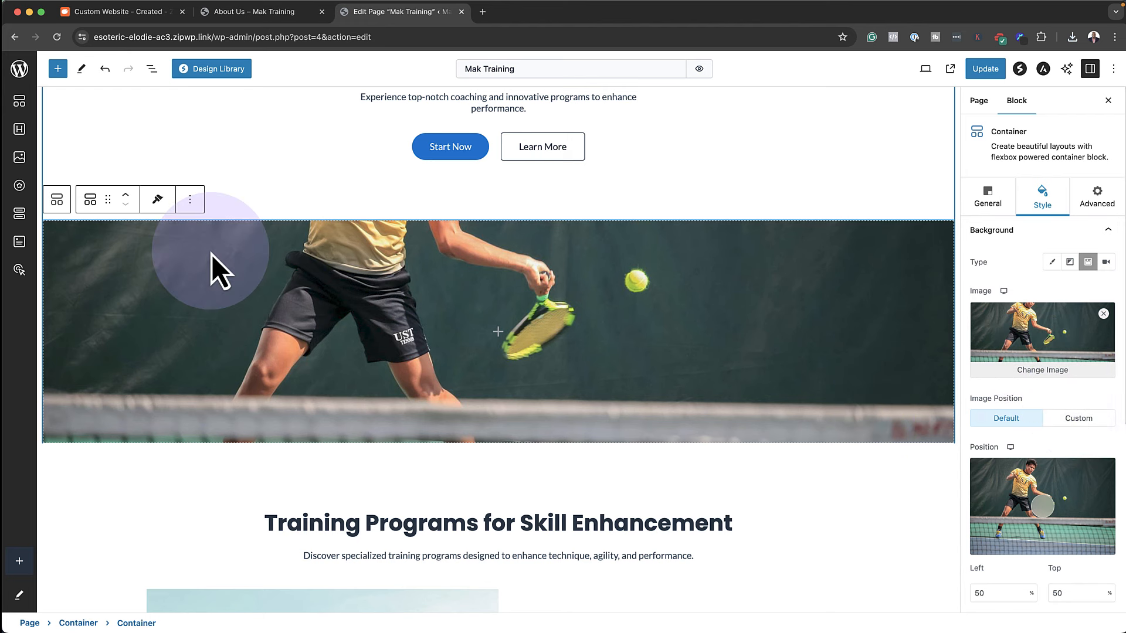
scroll(586, 354, up, 1)
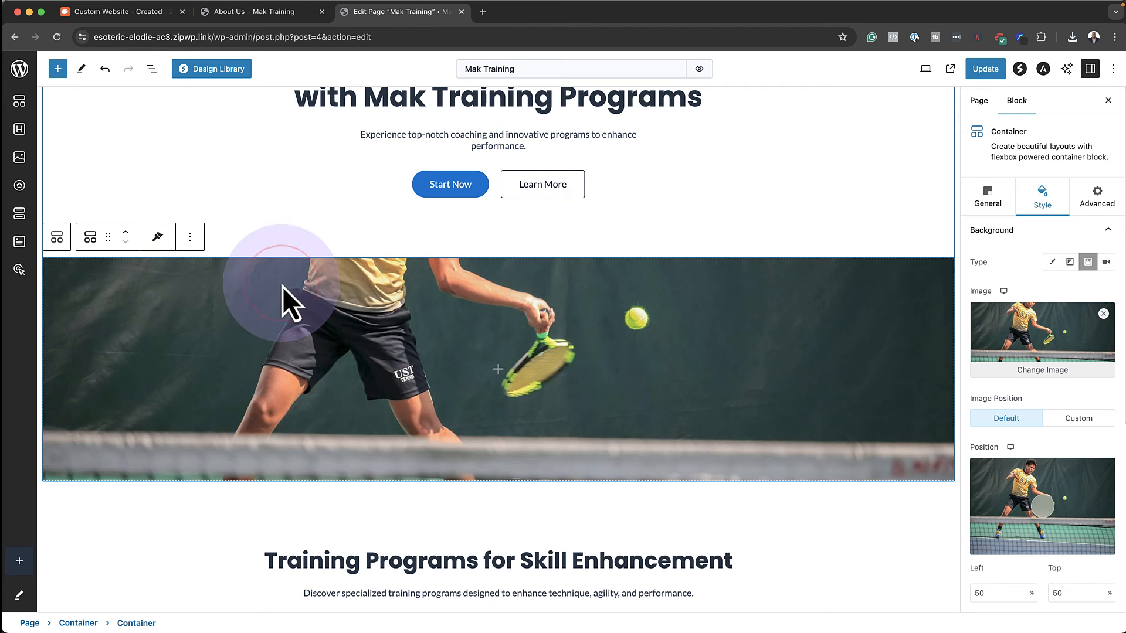
Make the tennis section 580 high, move its focal point to 58% left / 4% top, and update
click(1004, 208)
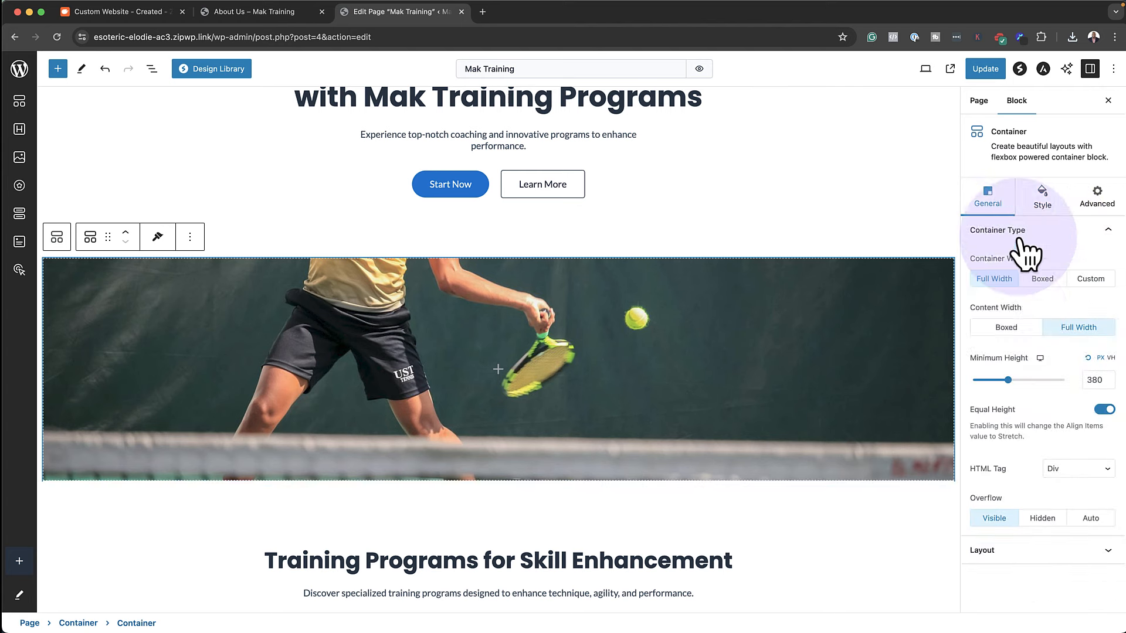
drag(1009, 380, 1078, 380)
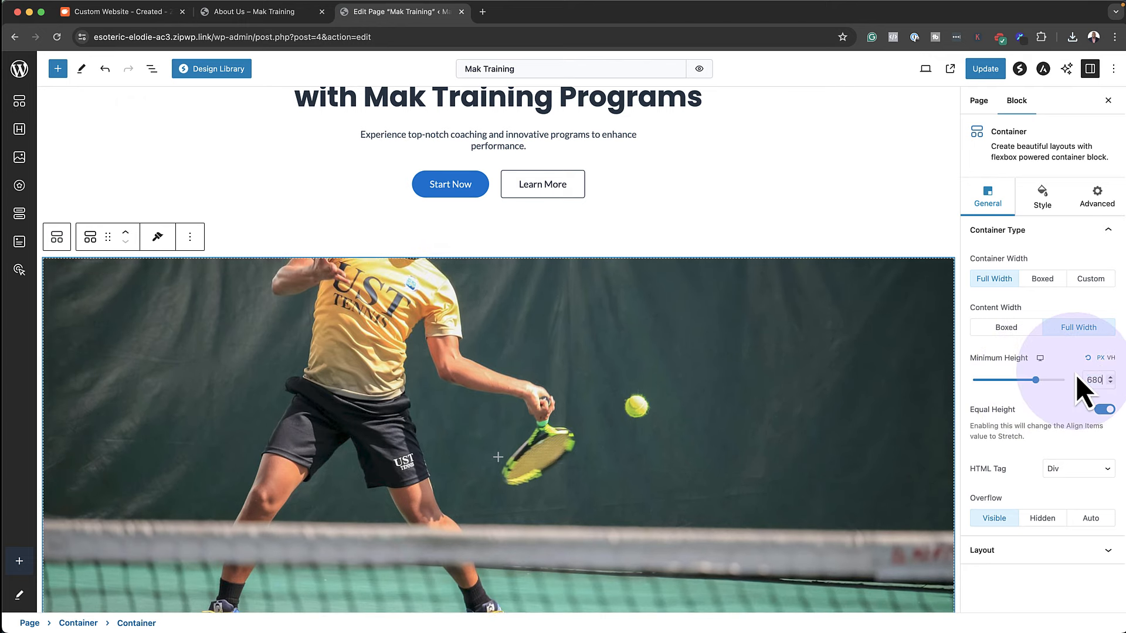
click(1044, 200)
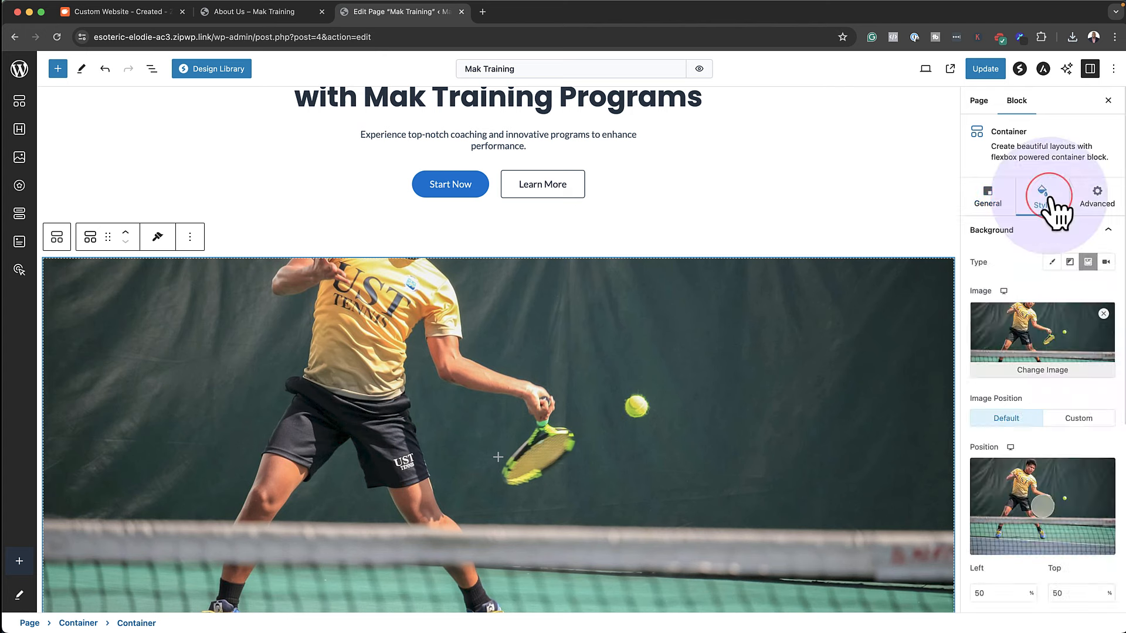
mouse_move(1043, 505)
mouse_down()
mouse_move(1052, 478)
mouse_move(1071, 482)
mouse_up()
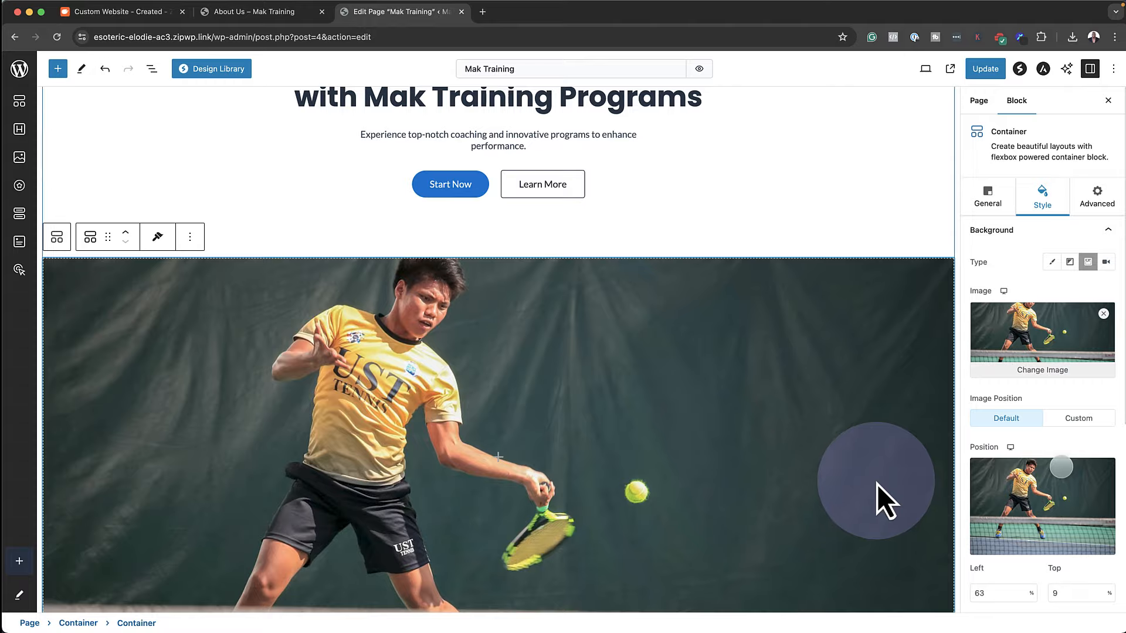
scroll(878, 485, down, 4)
scroll(878, 484, up, 3)
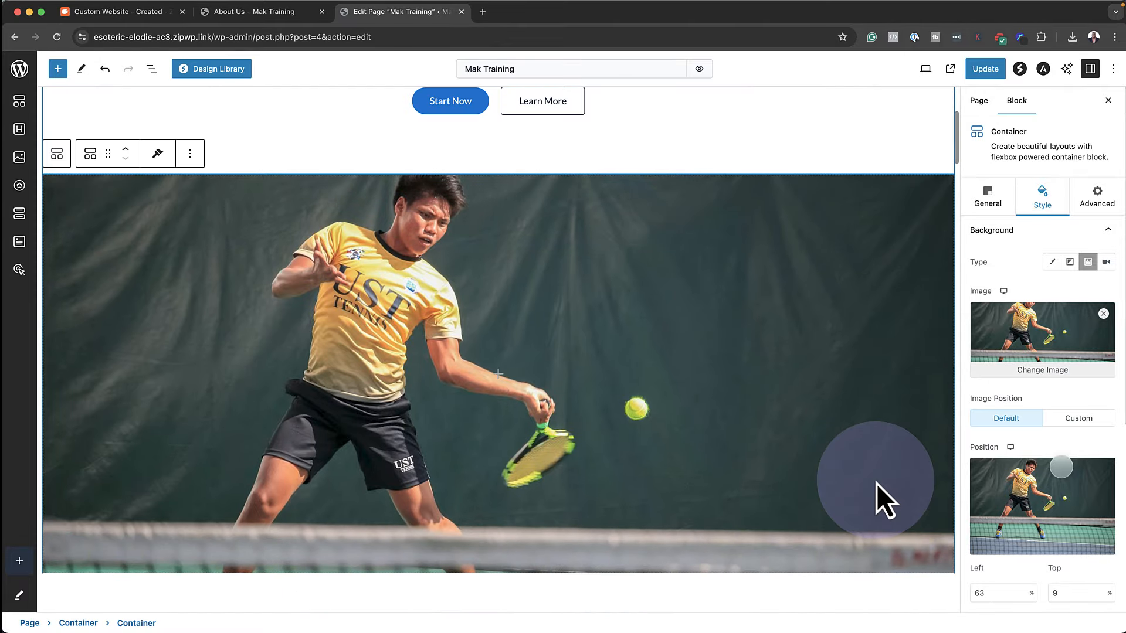
mouse_move(1061, 471)
mouse_down()
mouse_move(1024, 488)
mouse_move(1054, 463)
mouse_up()
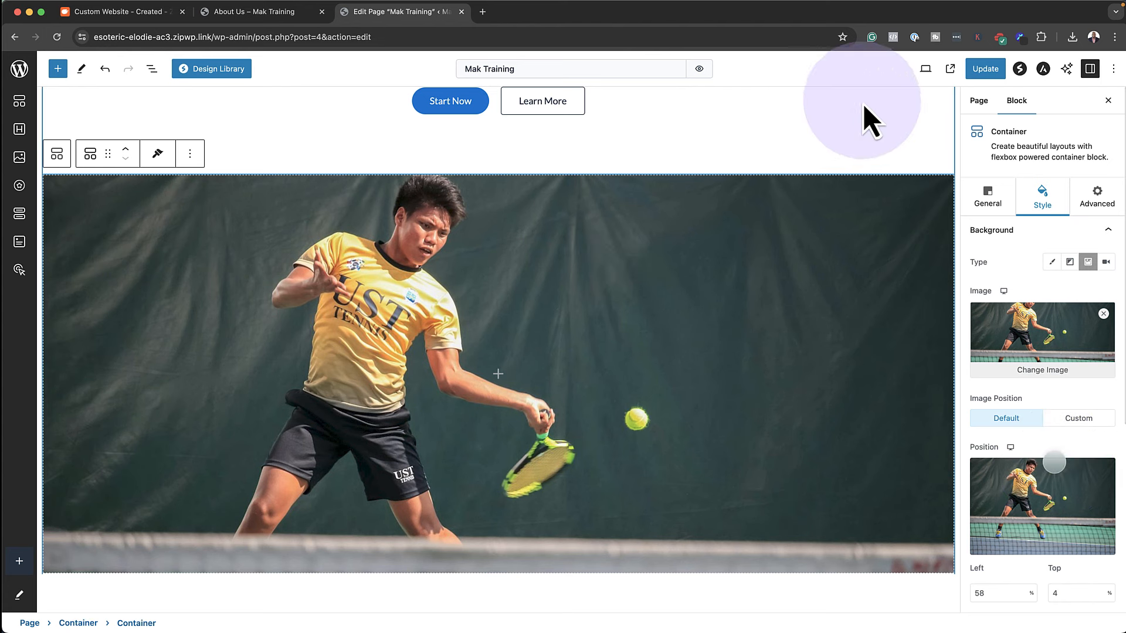
click(978, 70)
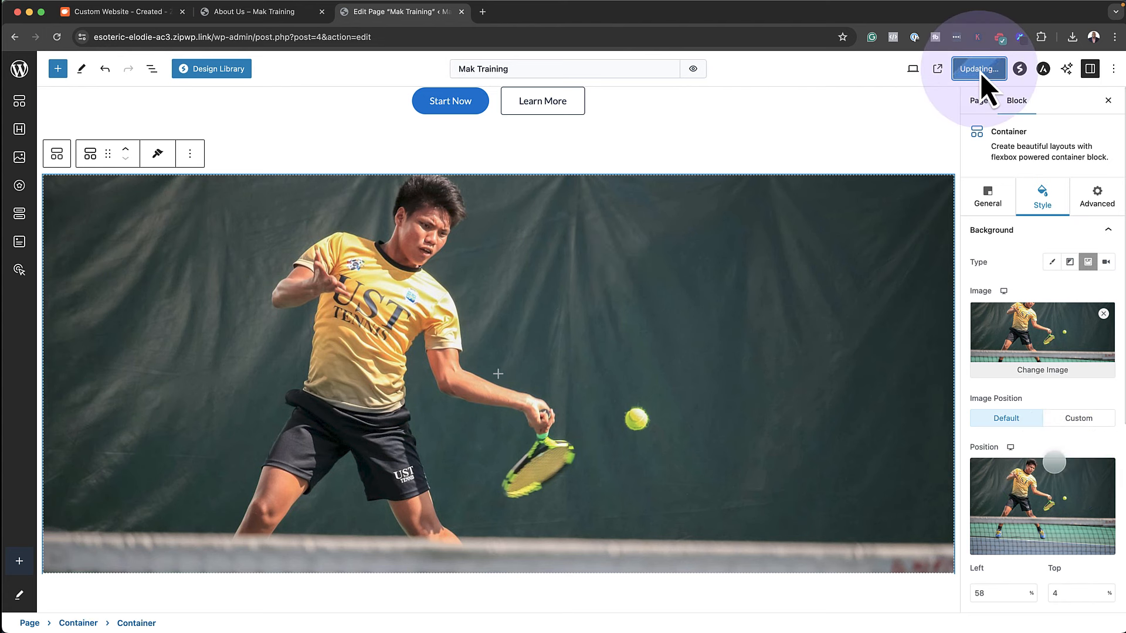
View the live homepage with its tennis hero, scroll through it, and return to the editor
click(115, 599)
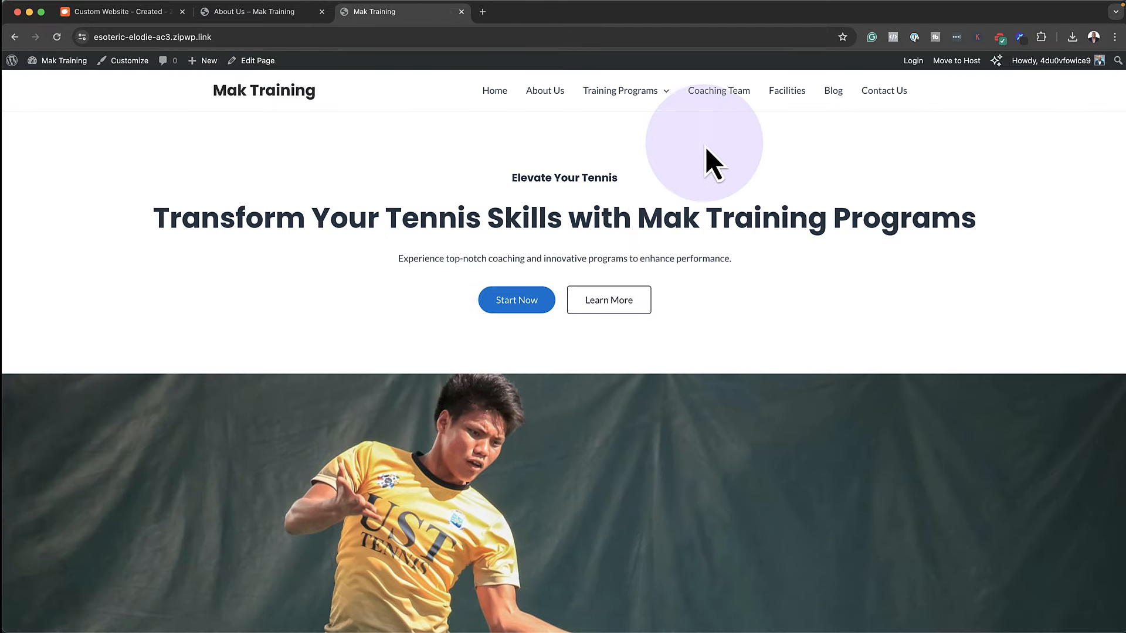
scroll(890, 344, down, 5)
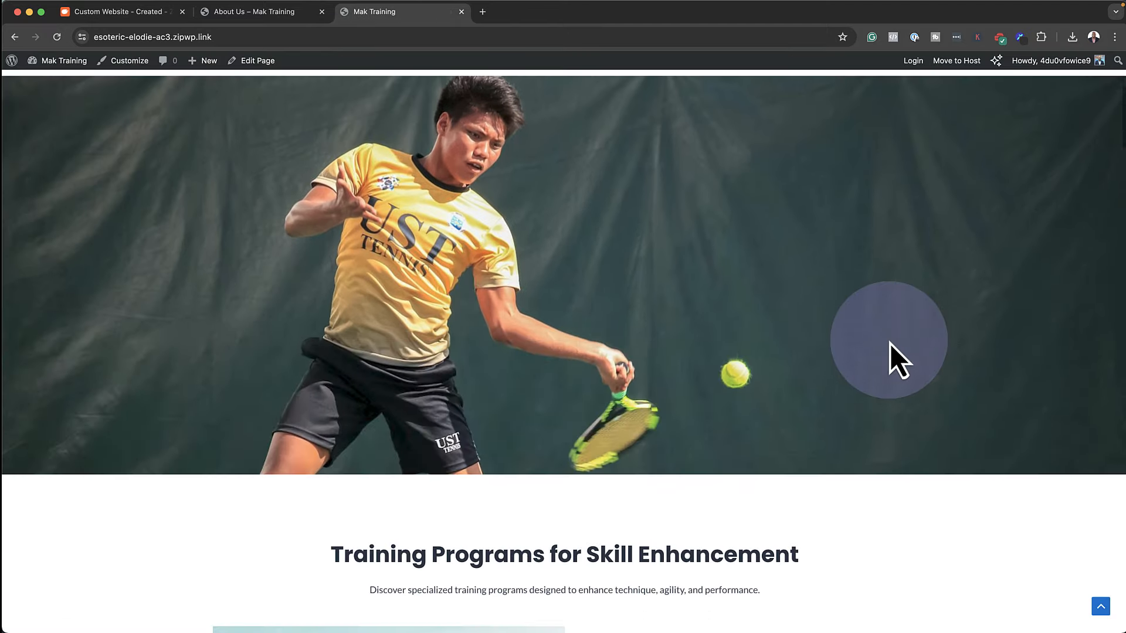
scroll(673, 364, down, 6)
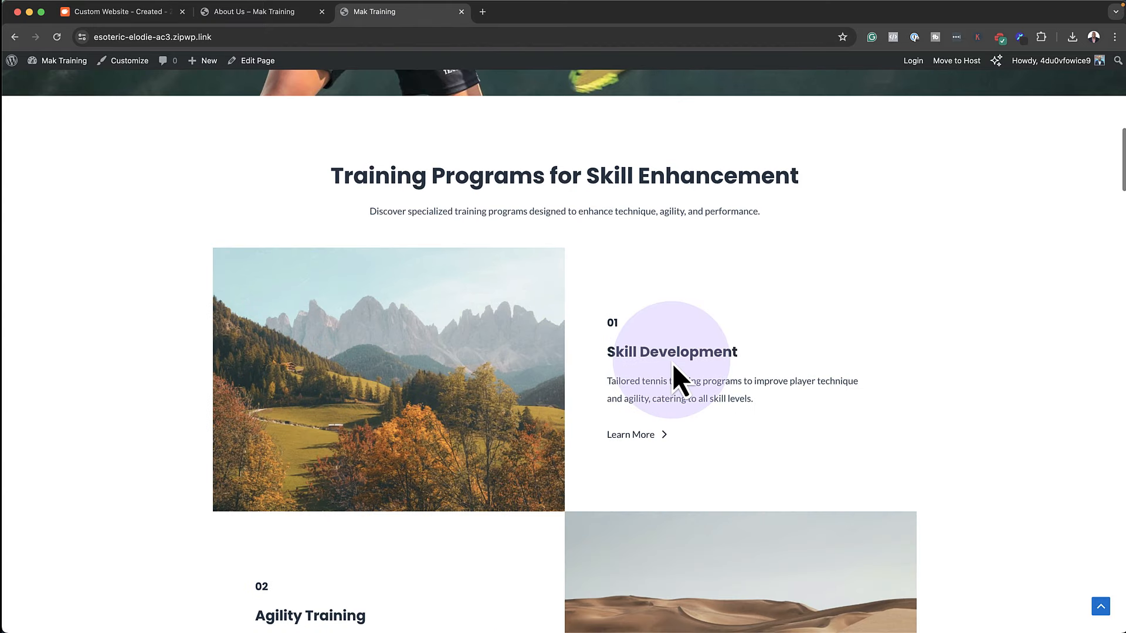
scroll(376, 355, down, 2)
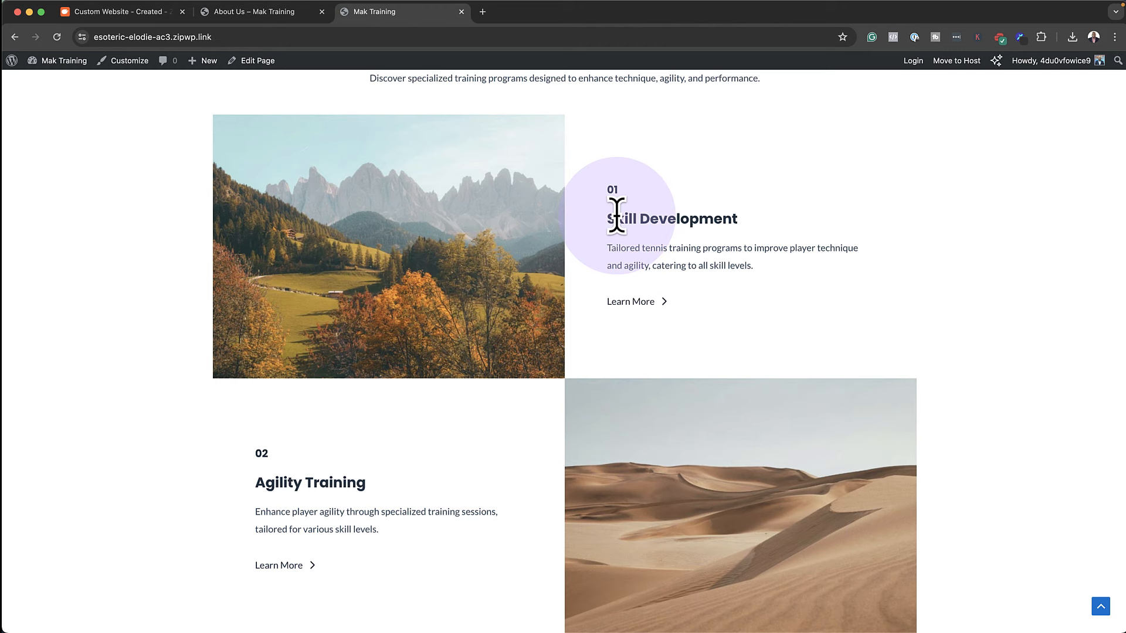
drag(619, 215, 752, 221)
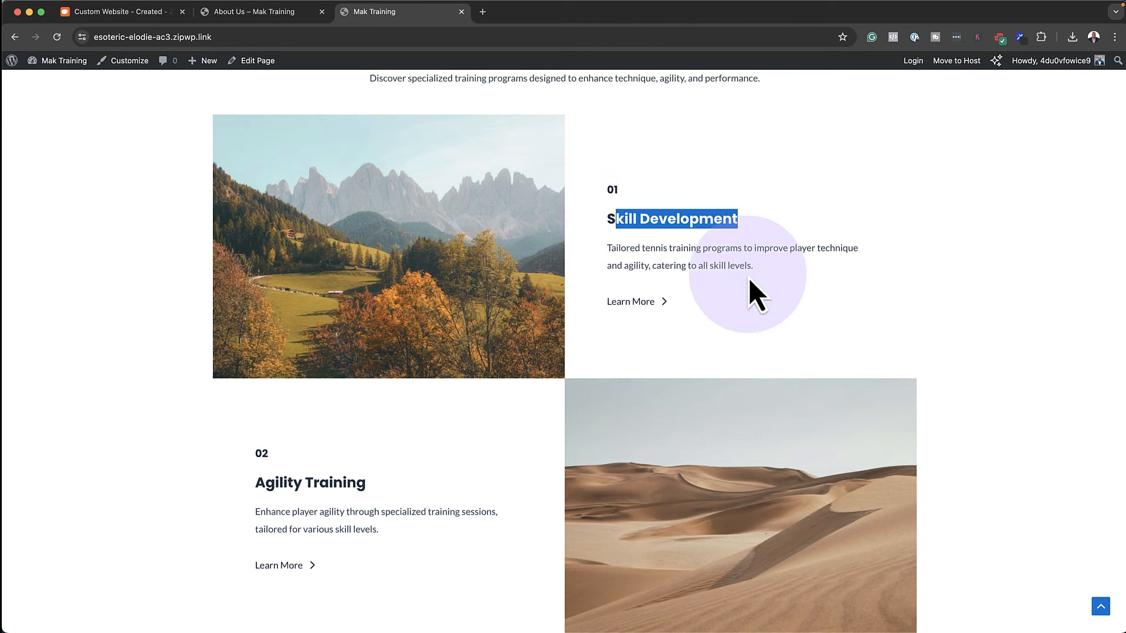
scroll(748, 278, up, 13)
scroll(749, 278, up, 3)
click(249, 61)
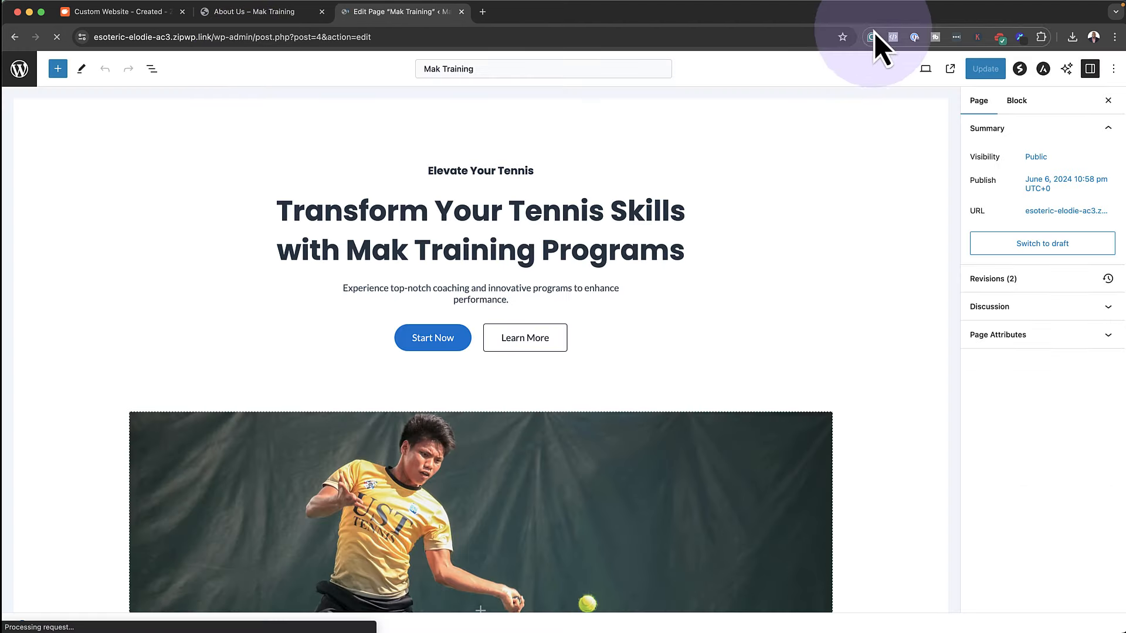
click(1067, 68)
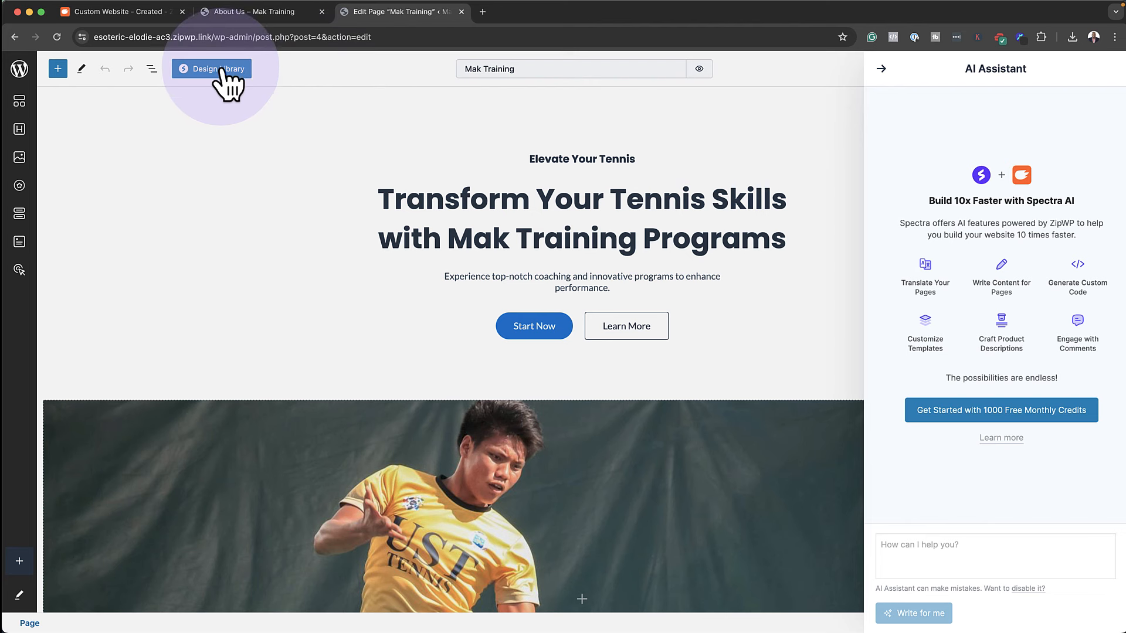
click(196, 73)
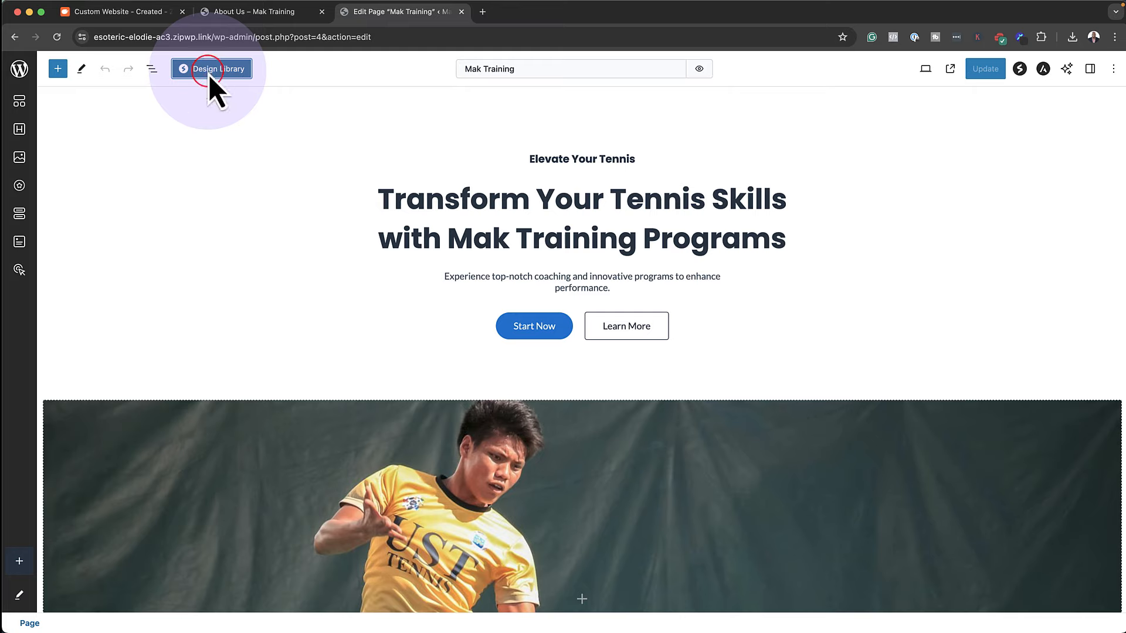
click(209, 75)
mouse_move(367, 189)
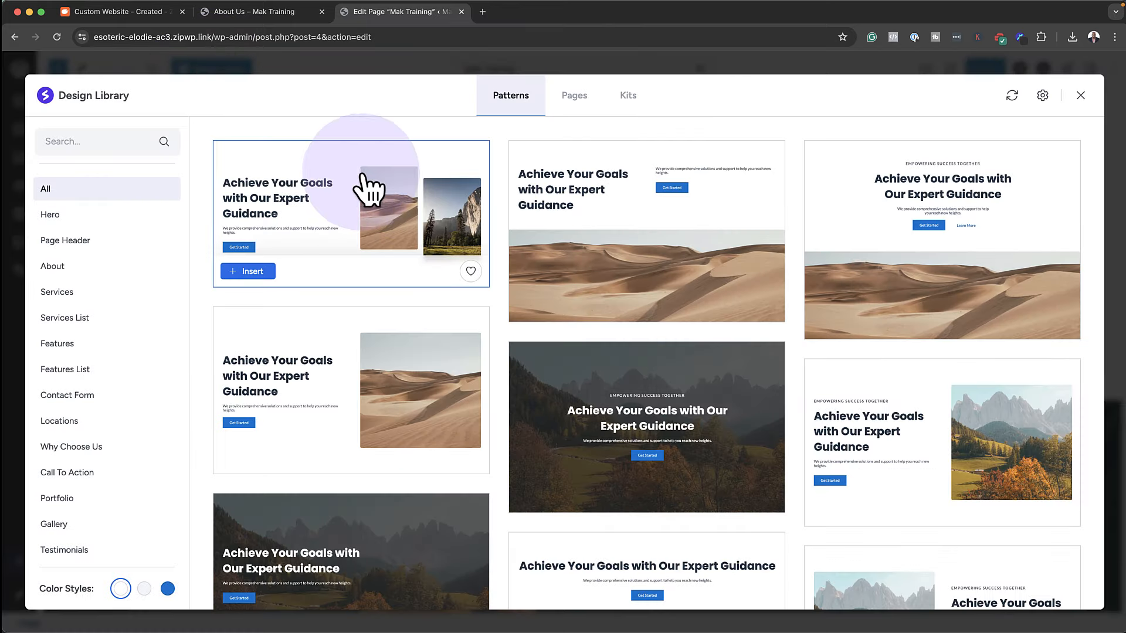
mouse_move(968, 445)
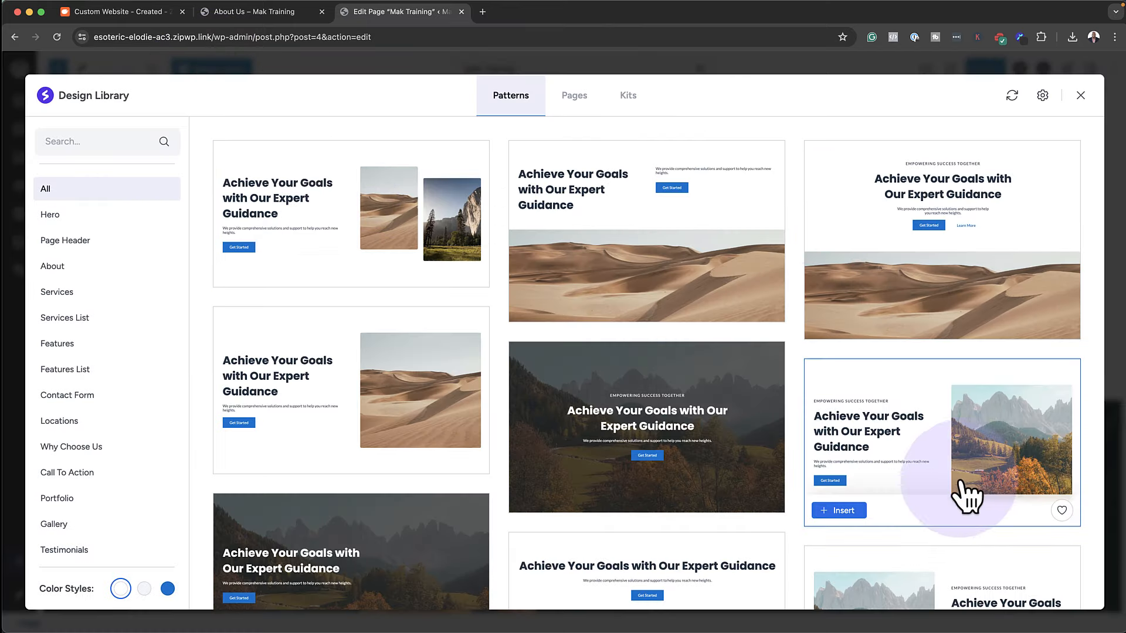
scroll(575, 420, down, 5)
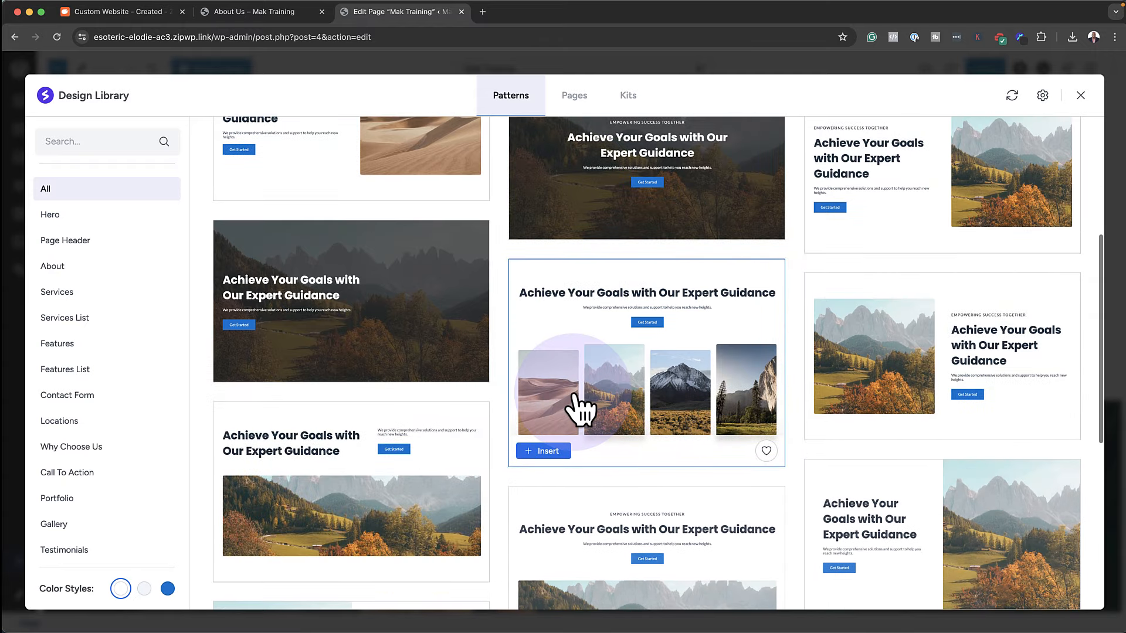
mouse_move(367, 397)
scroll(368, 395, down, 2)
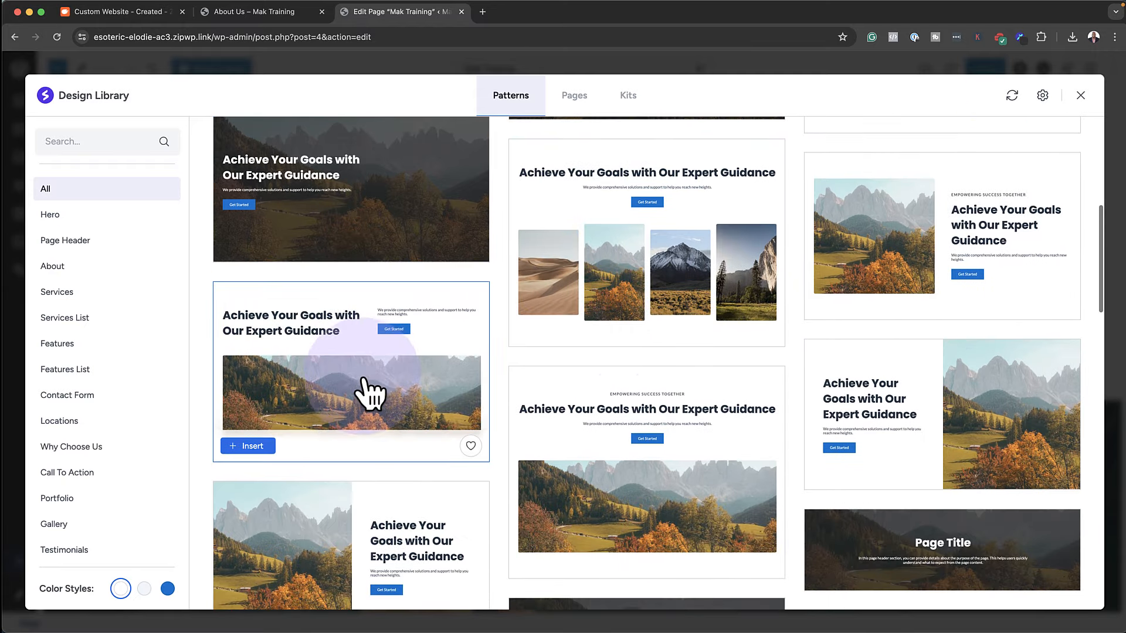
mouse_move(633, 435)
scroll(645, 433, down, 3)
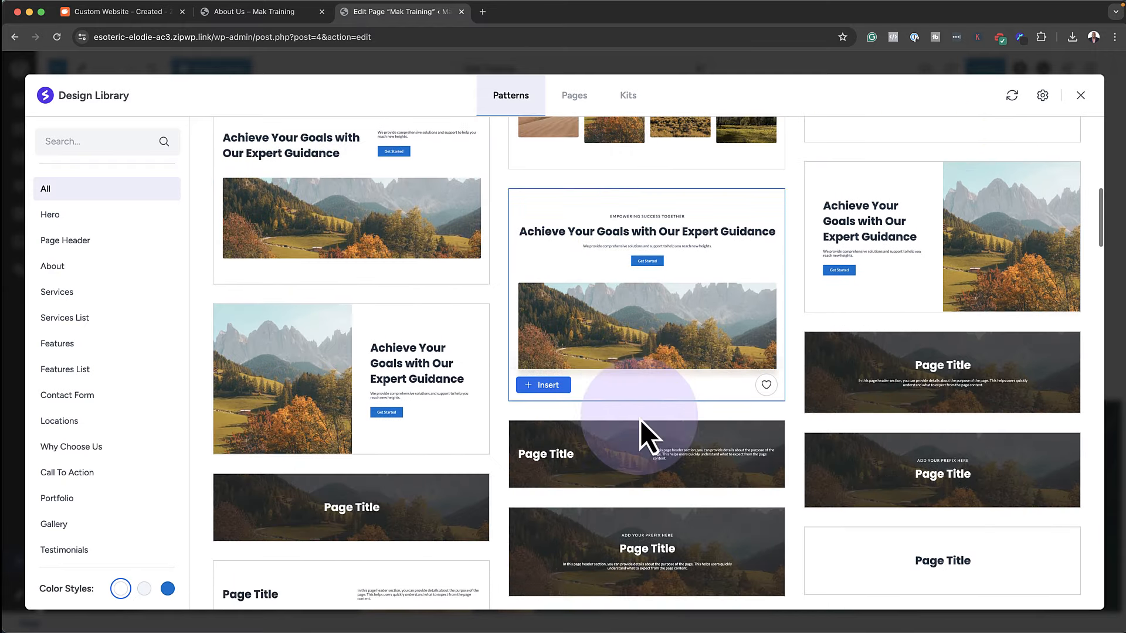
scroll(640, 420, down, 10)
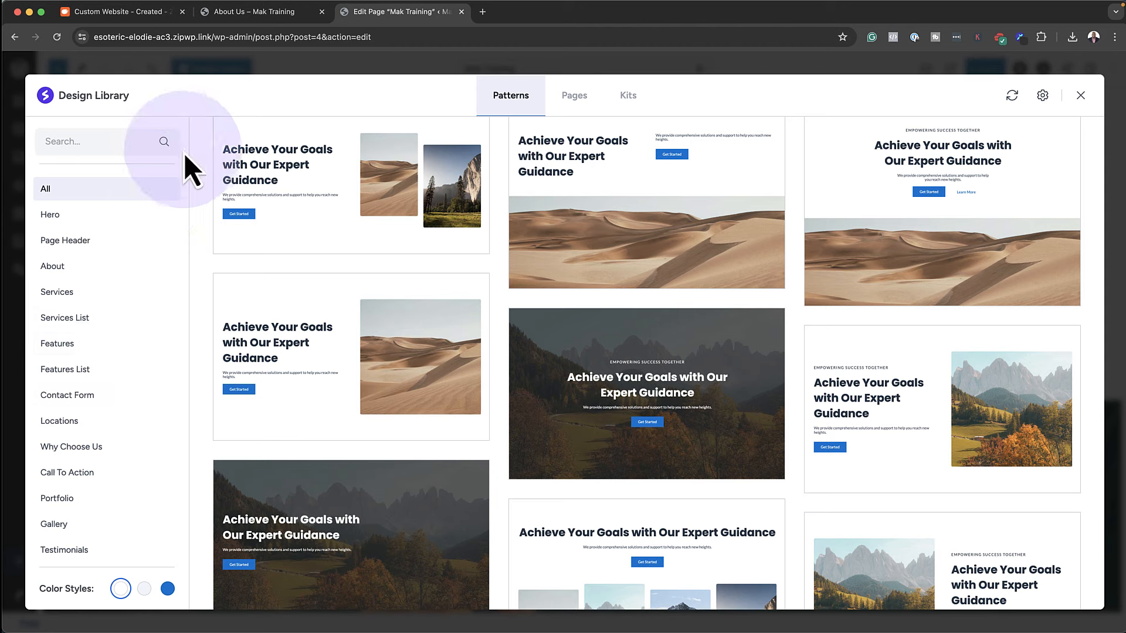
click(1081, 96)
scroll(865, 311, down, 15)
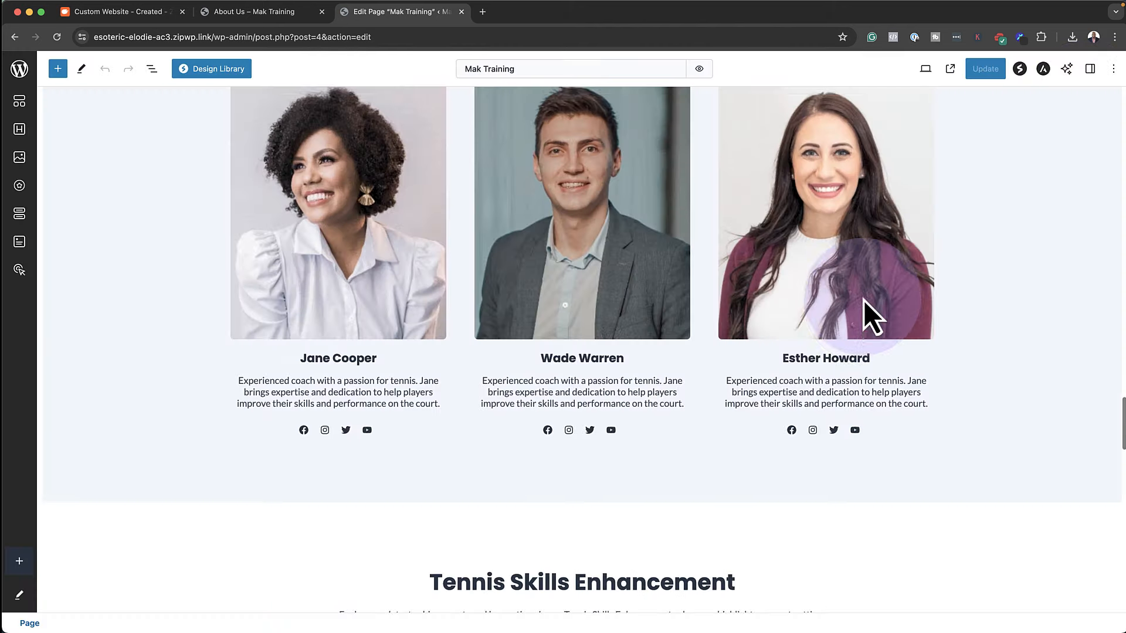
Insert a full-width one-column Spectra Container at the page end, below the call-to-action
scroll(864, 300, down, 10)
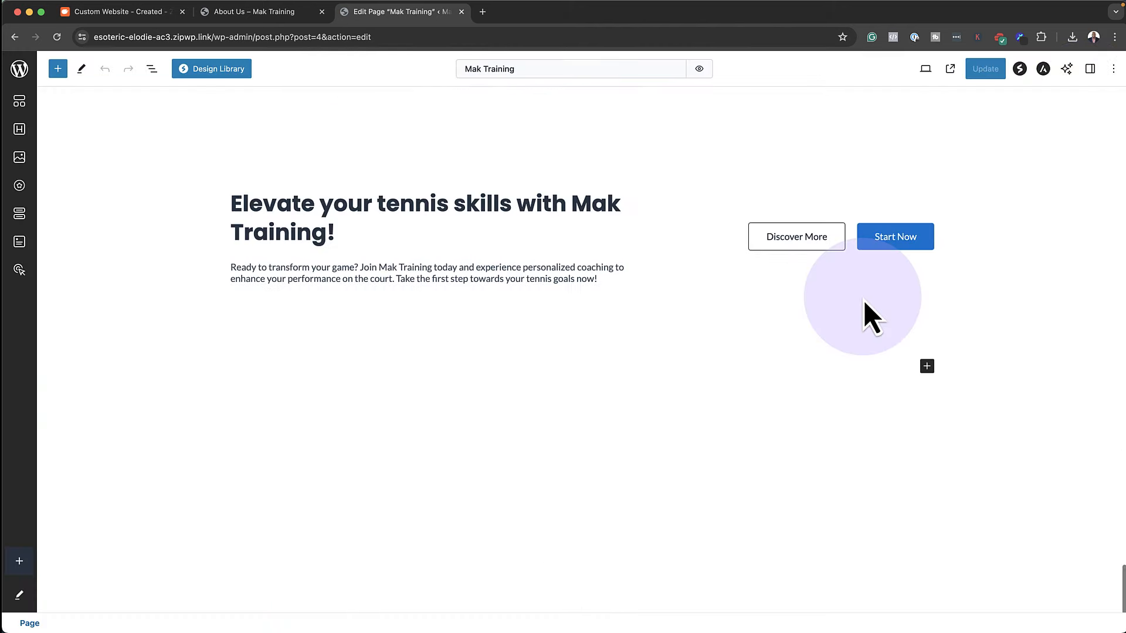
click(926, 365)
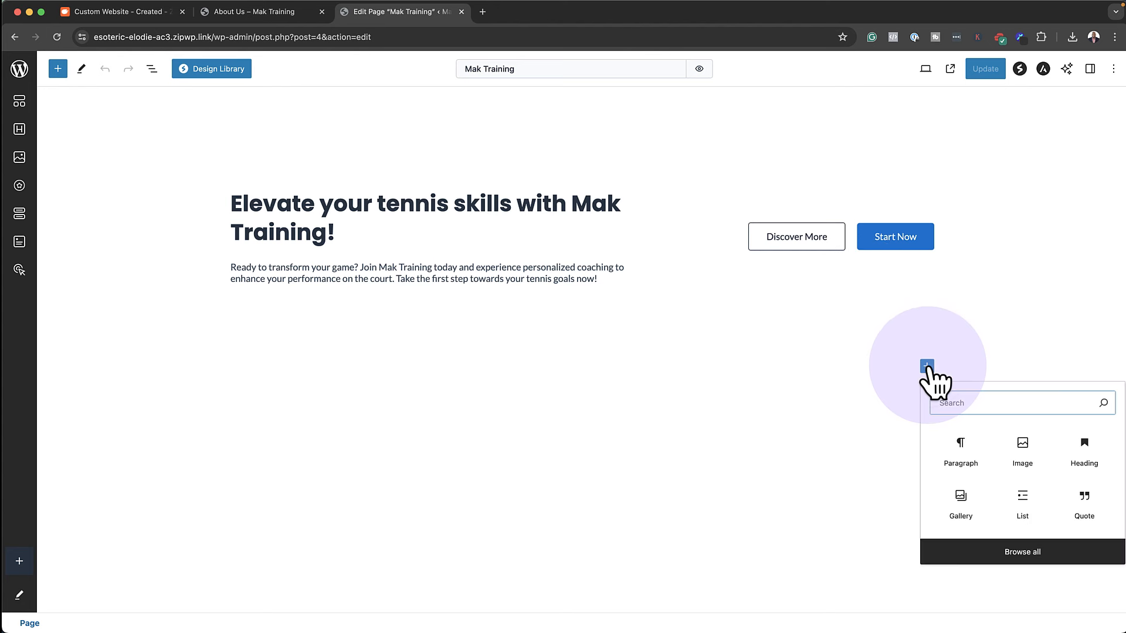
click(628, 458)
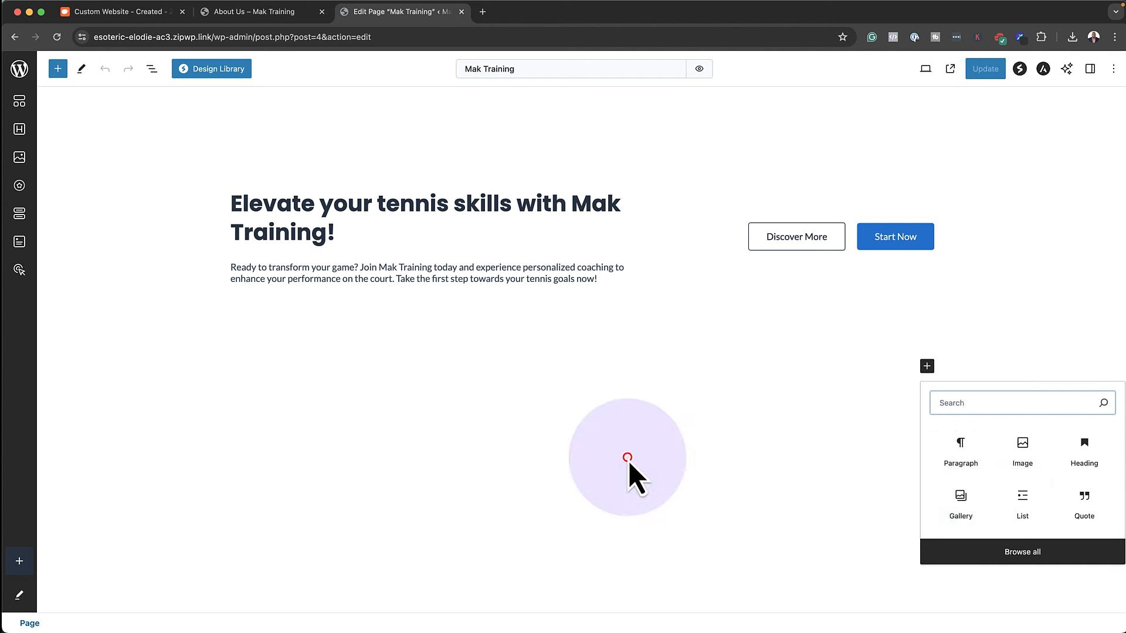
click(24, 104)
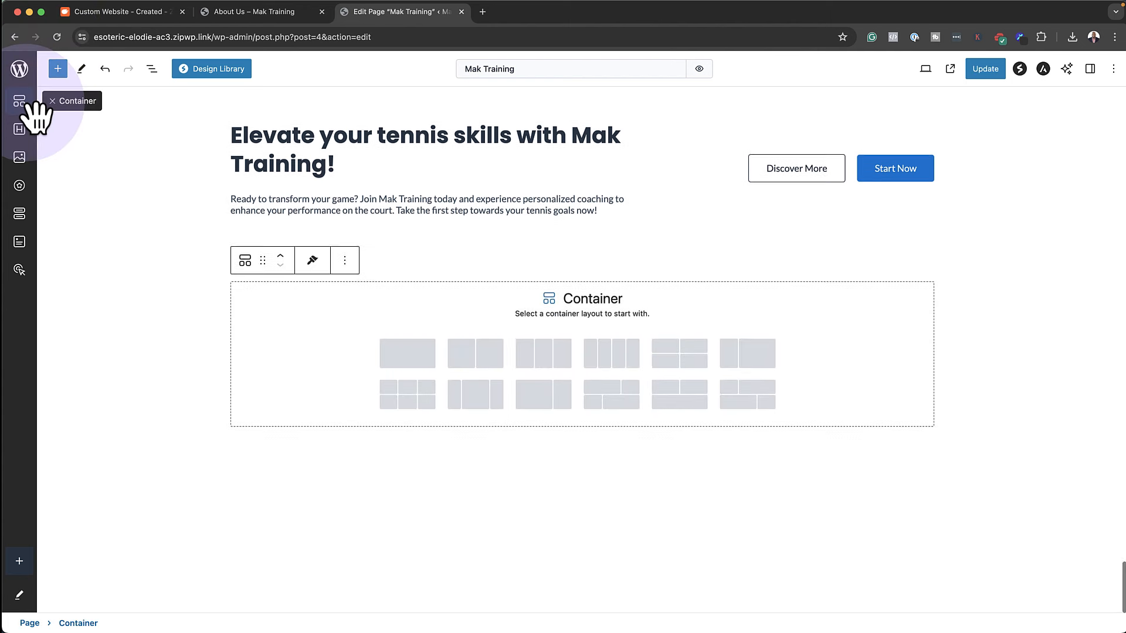
click(420, 351)
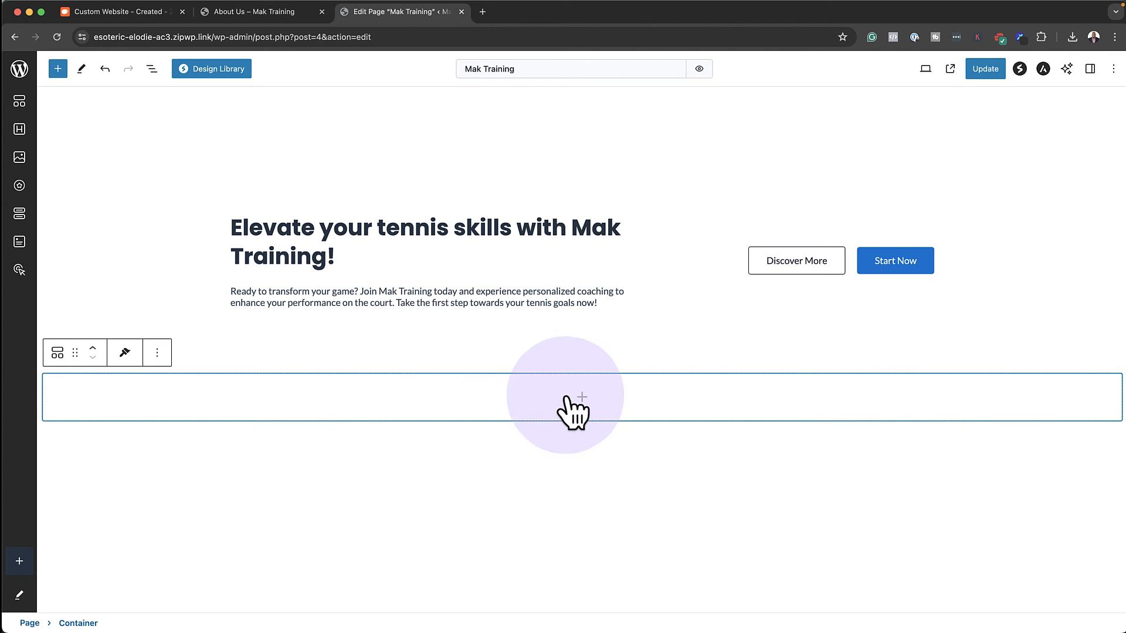
click(579, 397)
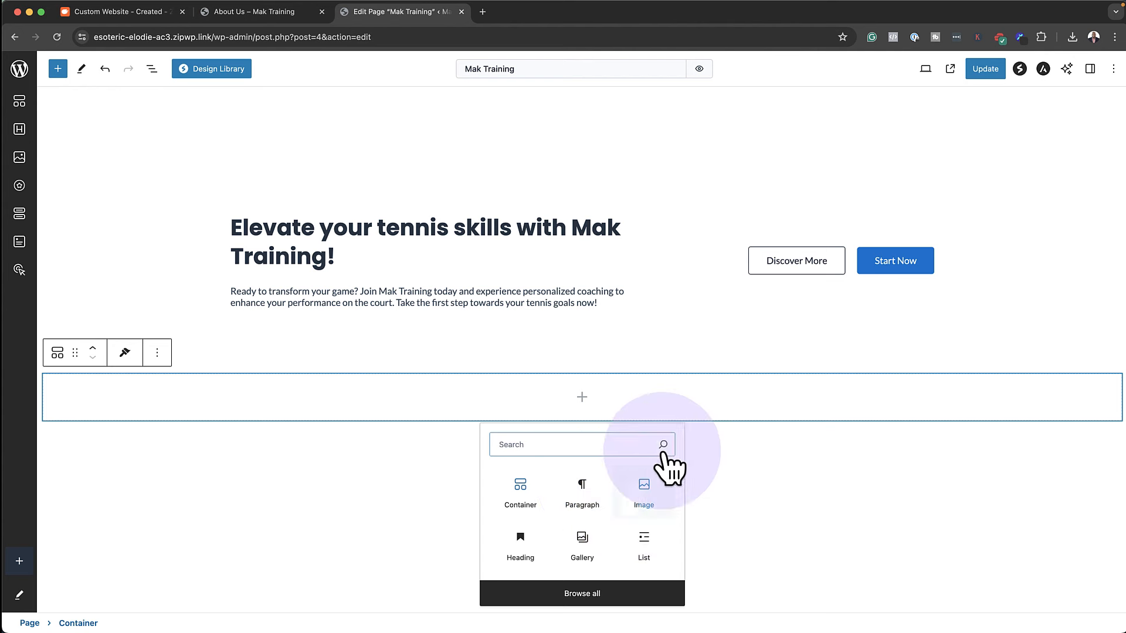
click(748, 442)
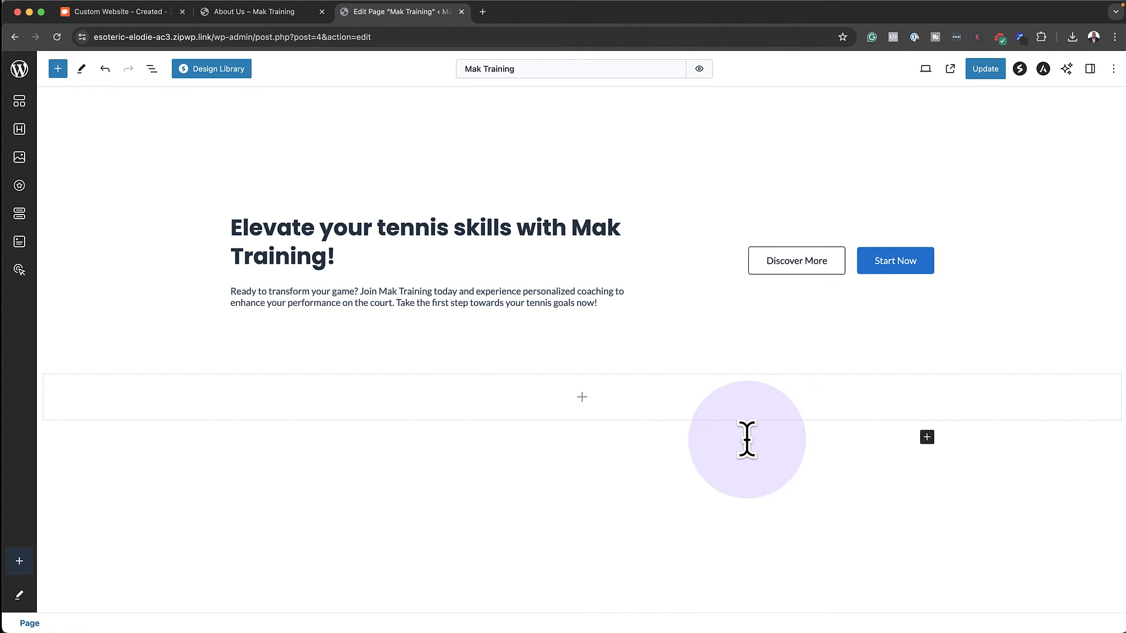